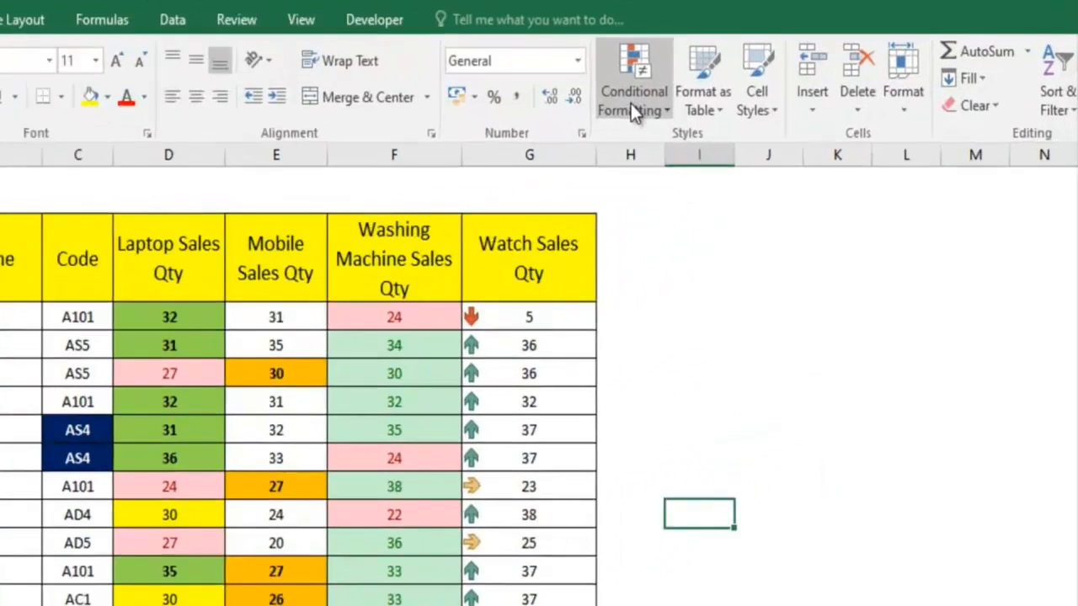
pyautogui.click(711, 90)
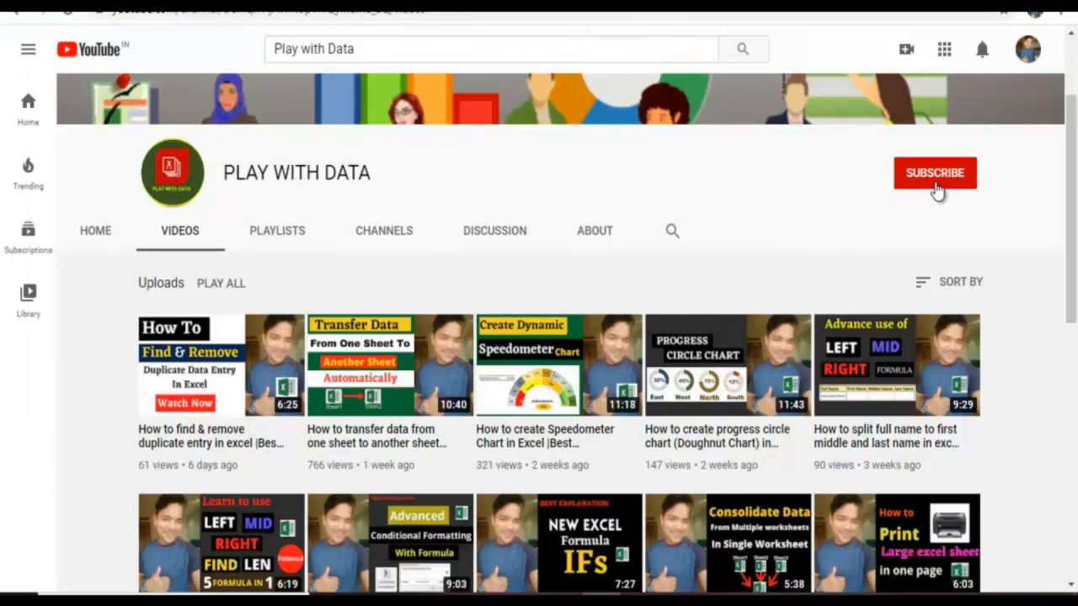
# Subscribe to the PLAY WITH DATA channel on YouTube and set its notifications to All
pyautogui.click(936, 191)
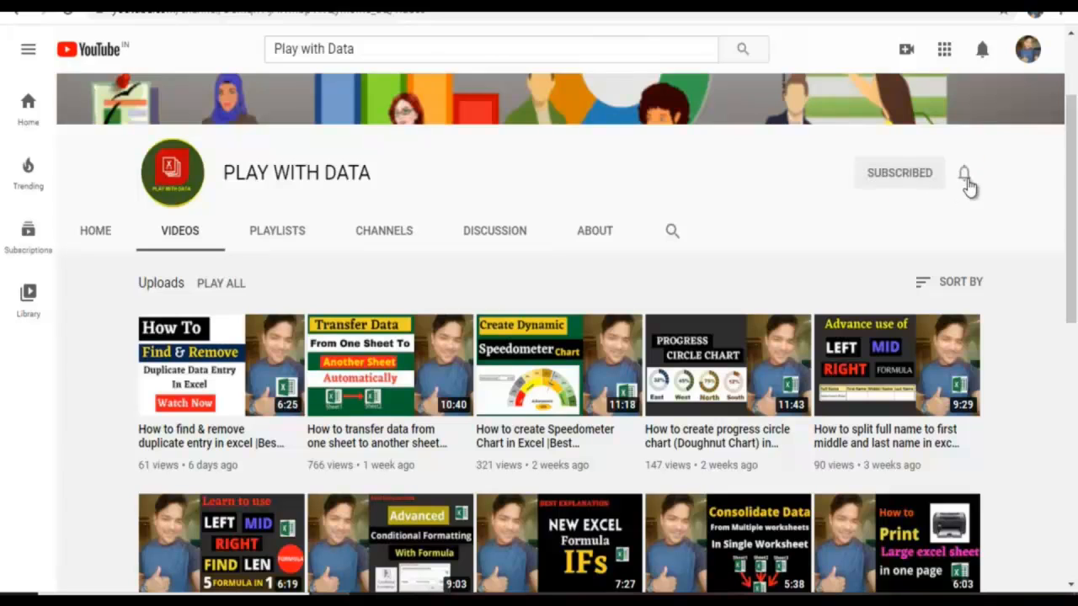
pyautogui.click(967, 180)
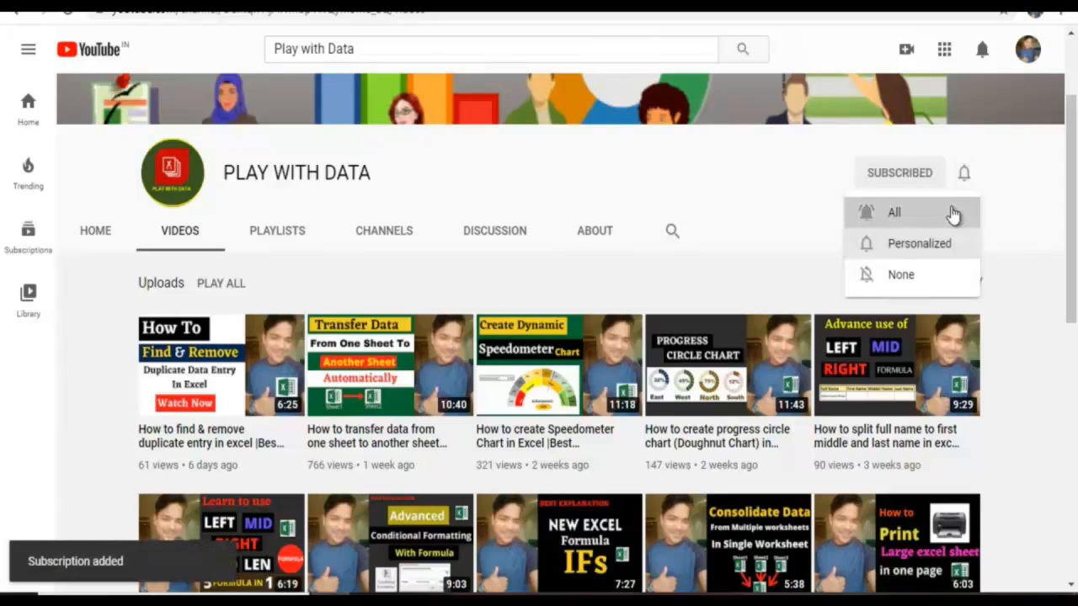
pyautogui.click(952, 212)
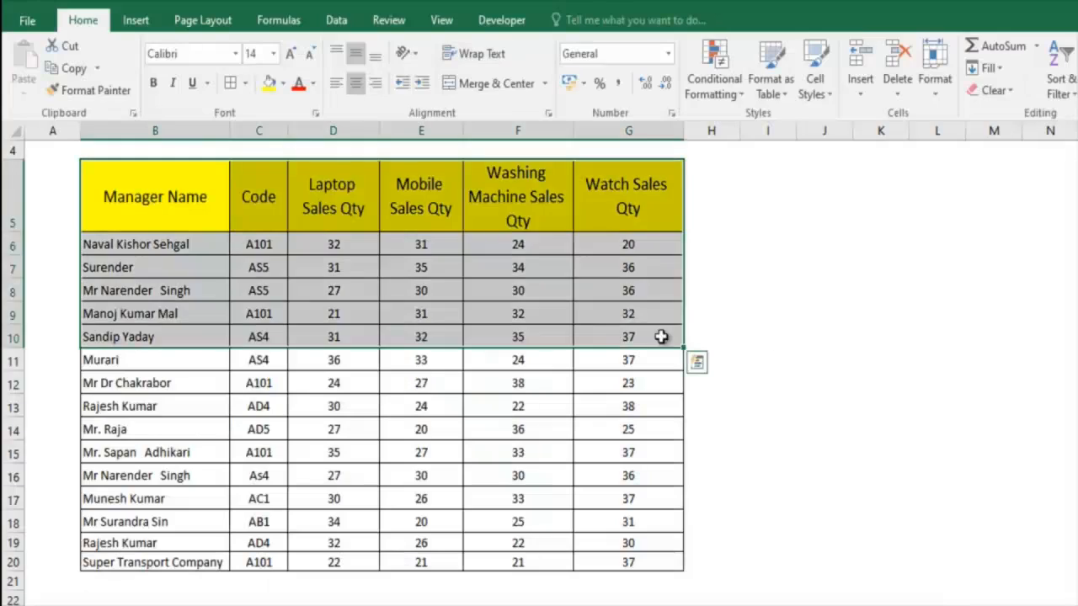
# Switch to the Excel sales sheet and examine the table's headers, its data rows and the Laptop Sales Qty column
pyautogui.click(824, 381)
pyautogui.moveTo(225, 227); pyautogui.dragTo(648, 455)
pyautogui.click(132, 174)
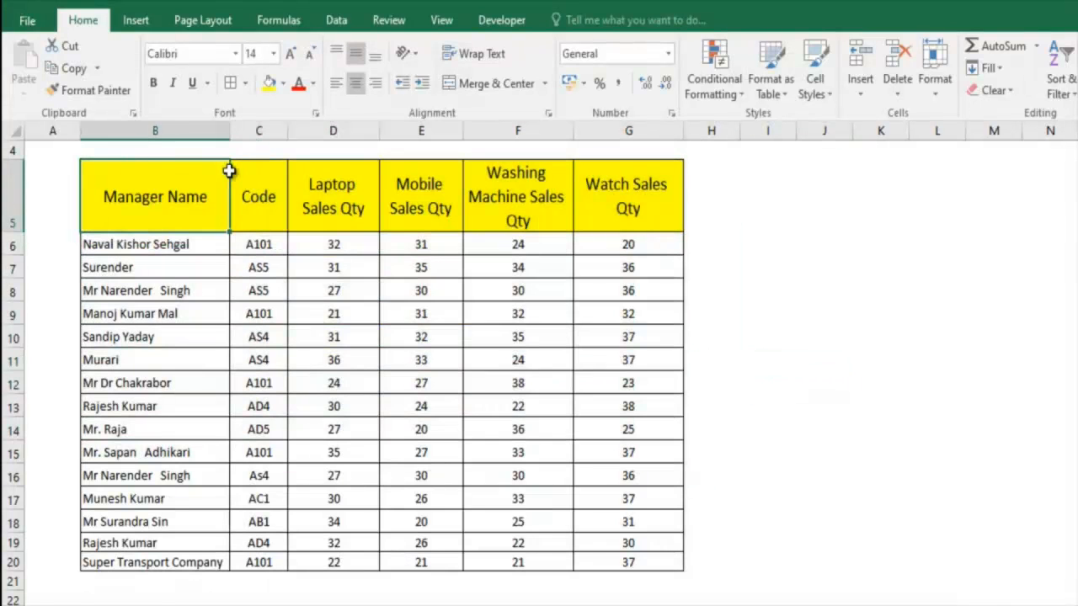
pyautogui.moveTo(229, 171); pyautogui.dragTo(607, 183)
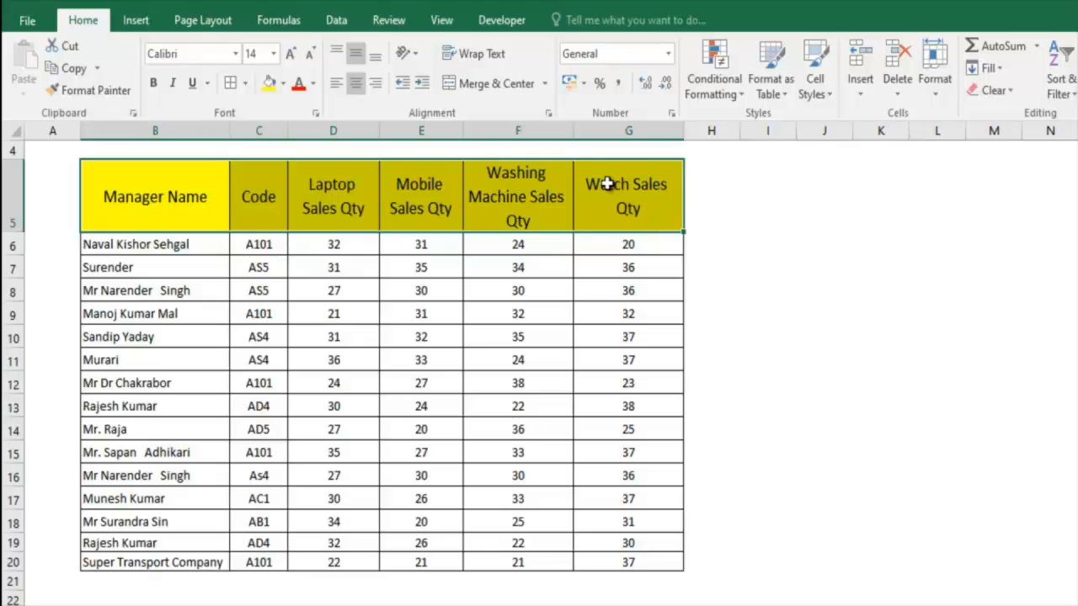
pyautogui.click(421, 337)
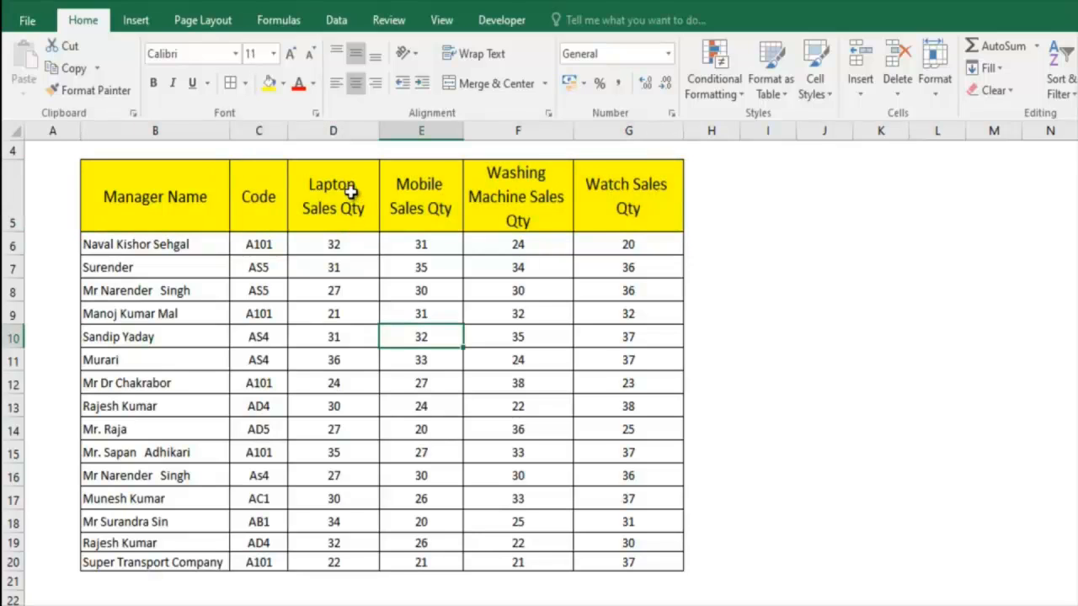
pyautogui.moveTo(348, 190); pyautogui.dragTo(342, 566)
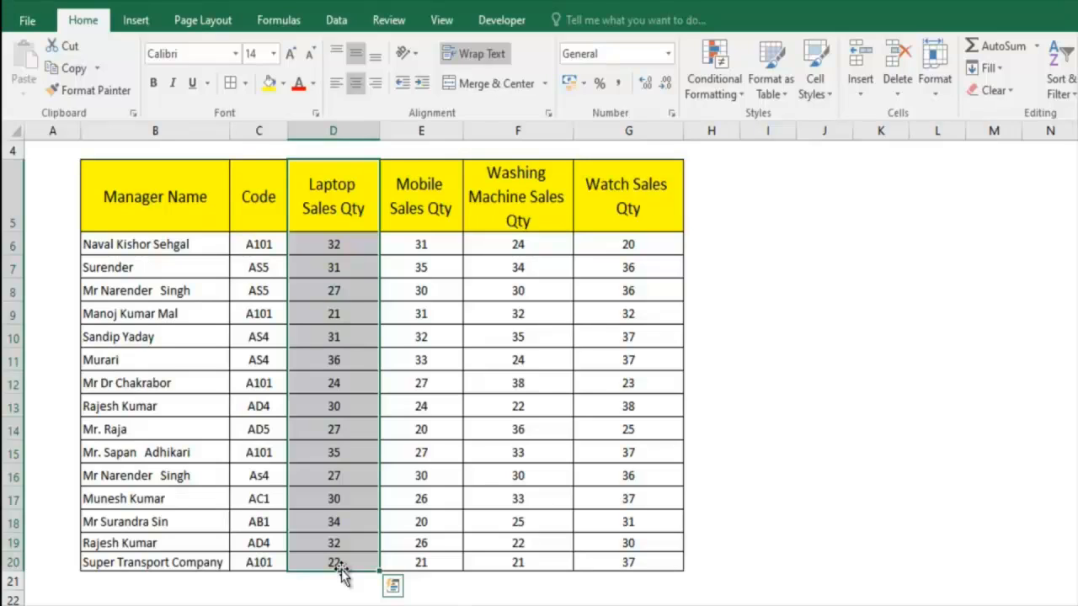
pyautogui.click(331, 312)
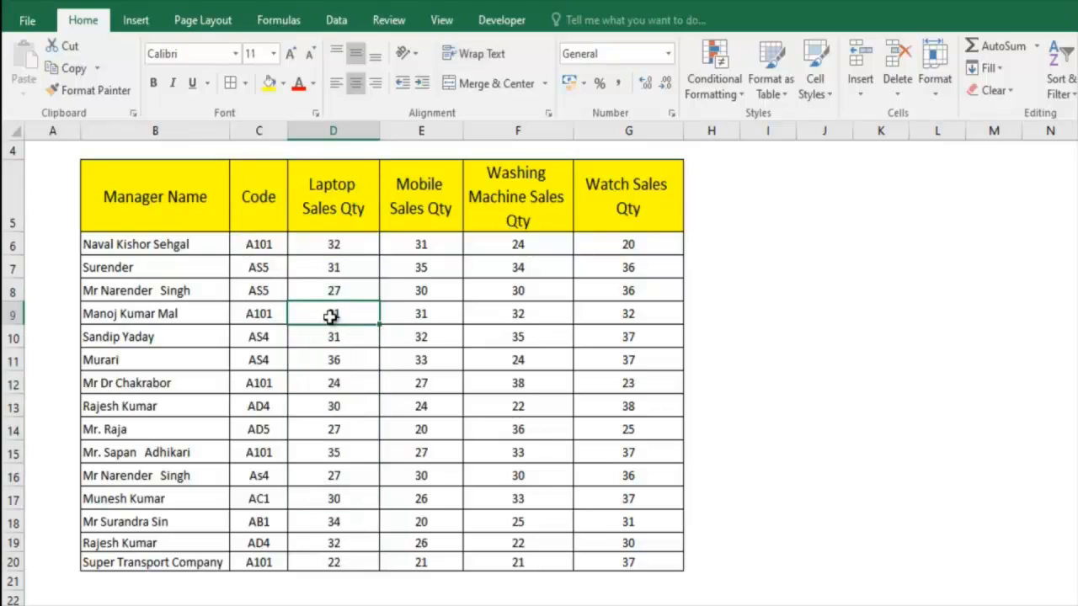
# Set up a Greater Than highlight rule with a threshold of 30 for the Laptop Sales Qty values in D6:D20
pyautogui.click(346, 247)
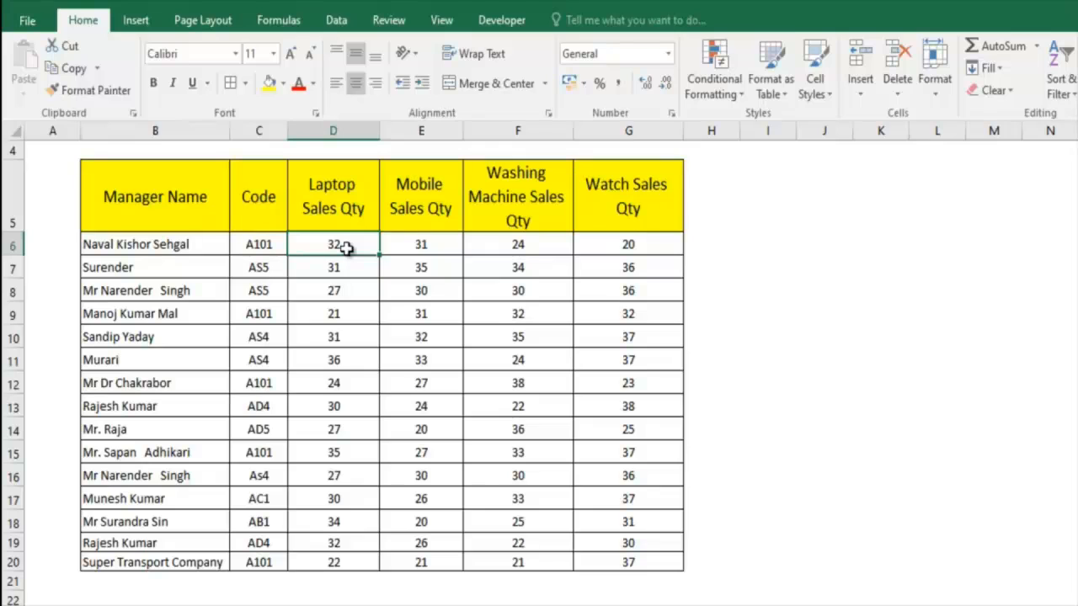
pyautogui.hotkey('ctrl', 'shift', 'Down')
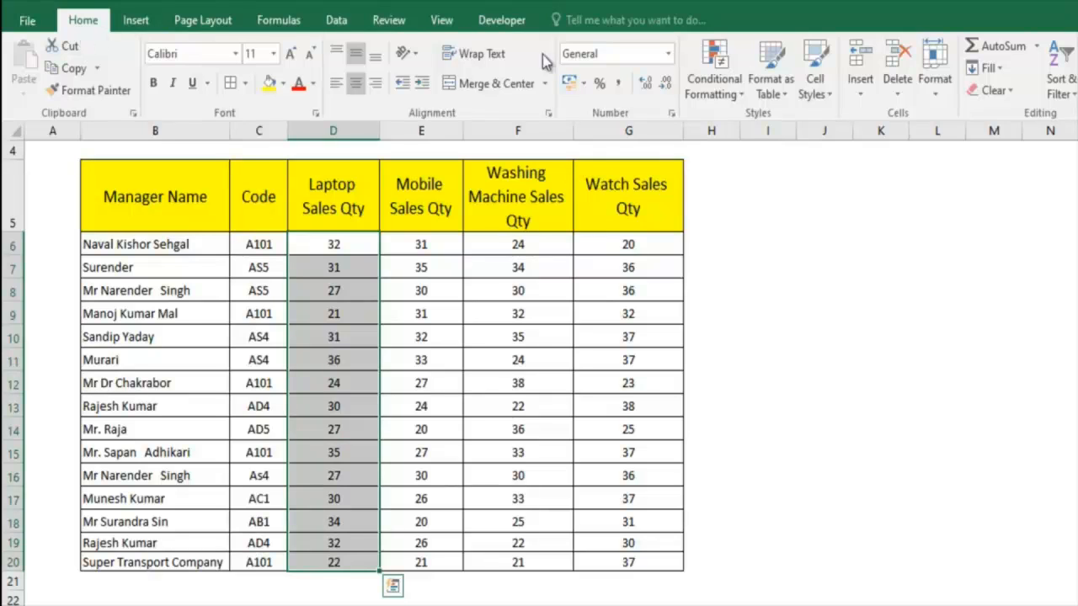
pyautogui.click(734, 91)
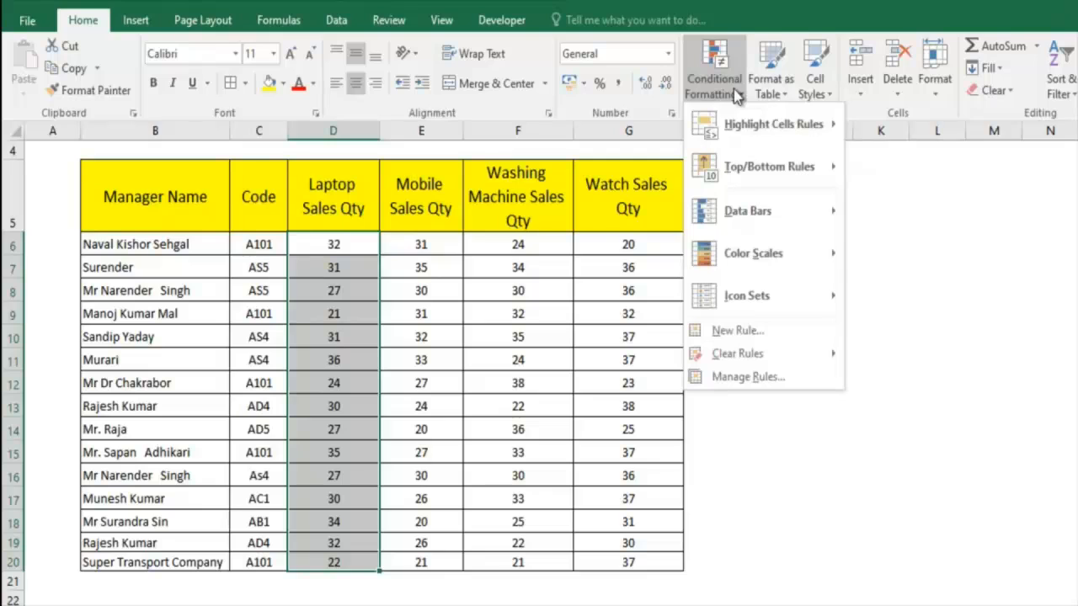
pyautogui.moveTo(733, 124)
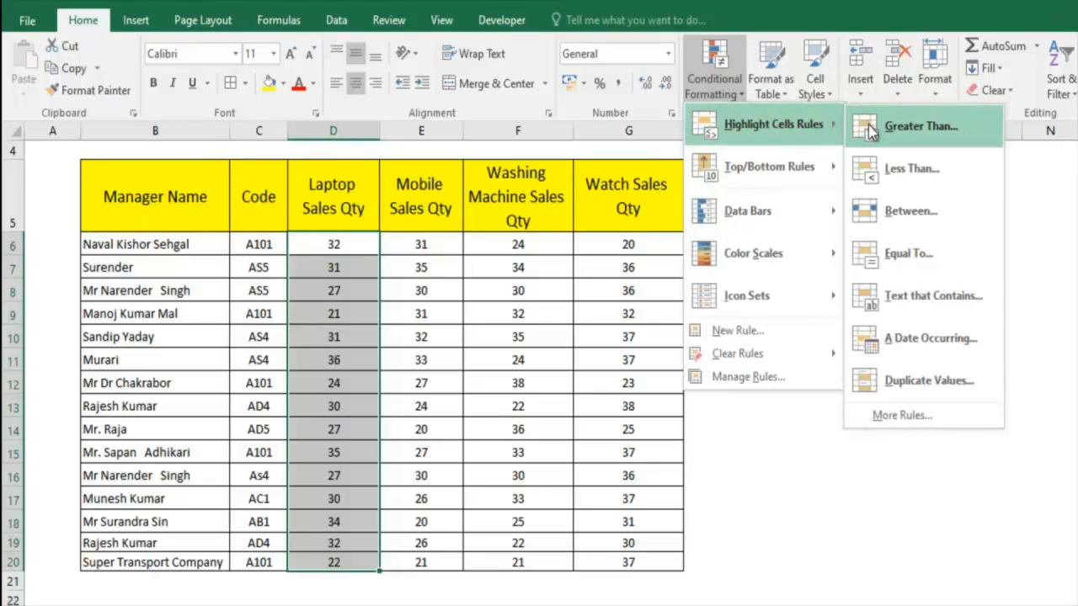
pyautogui.click(919, 144)
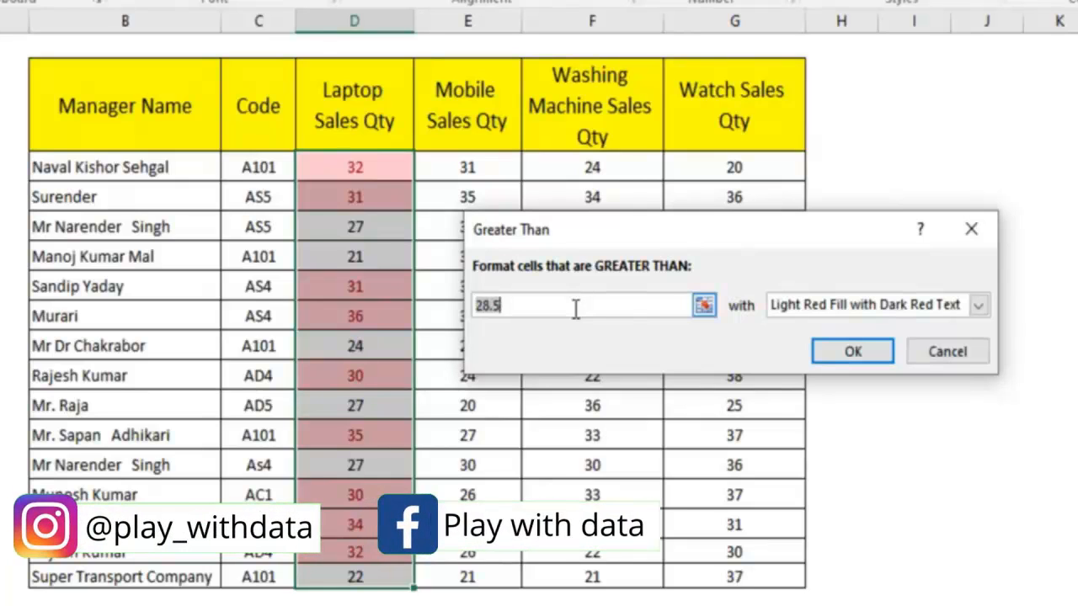
pyautogui.write('30')
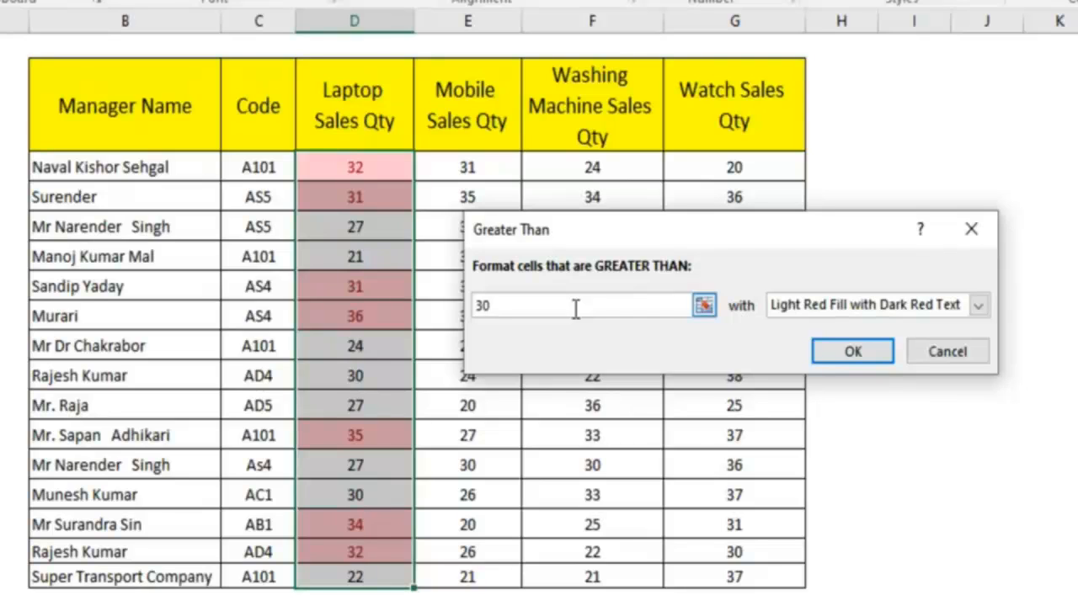
# Give the Greater Than rule a custom format with bold, black text
pyautogui.click(878, 309)
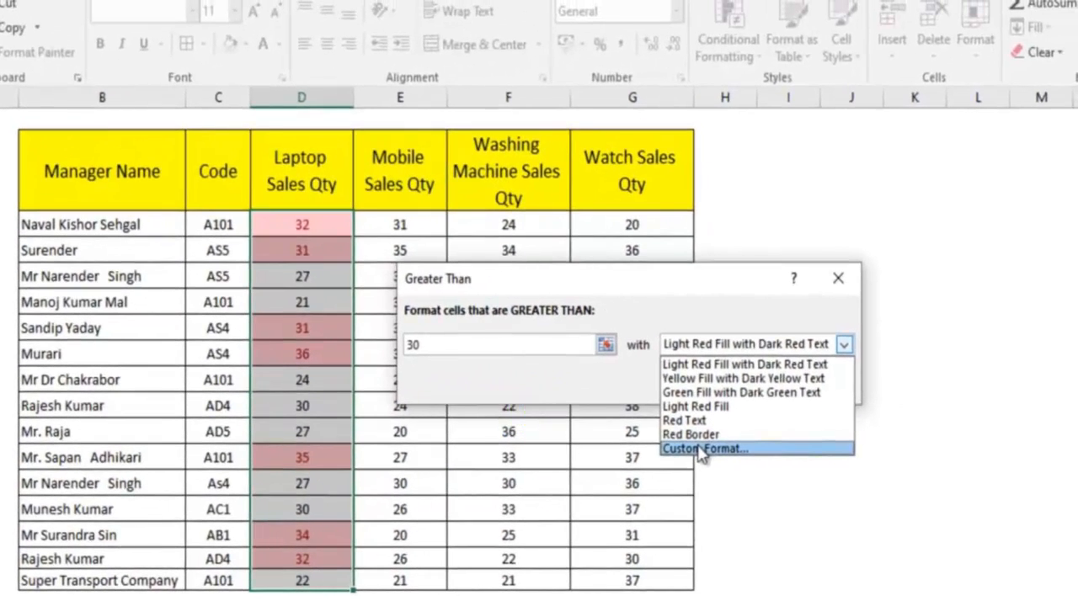
pyautogui.click(758, 447)
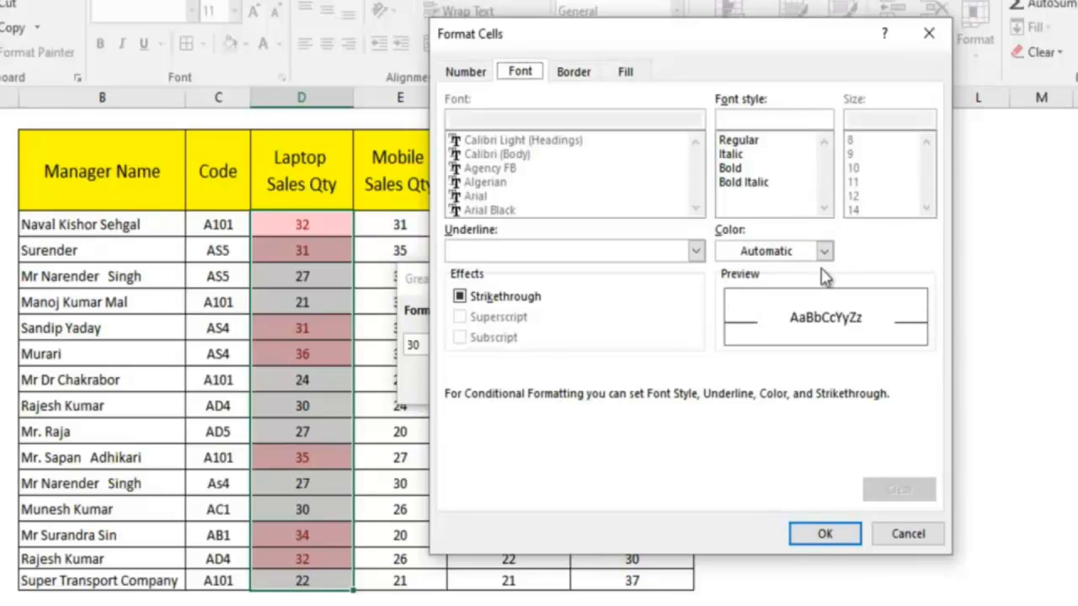
pyautogui.click(732, 173)
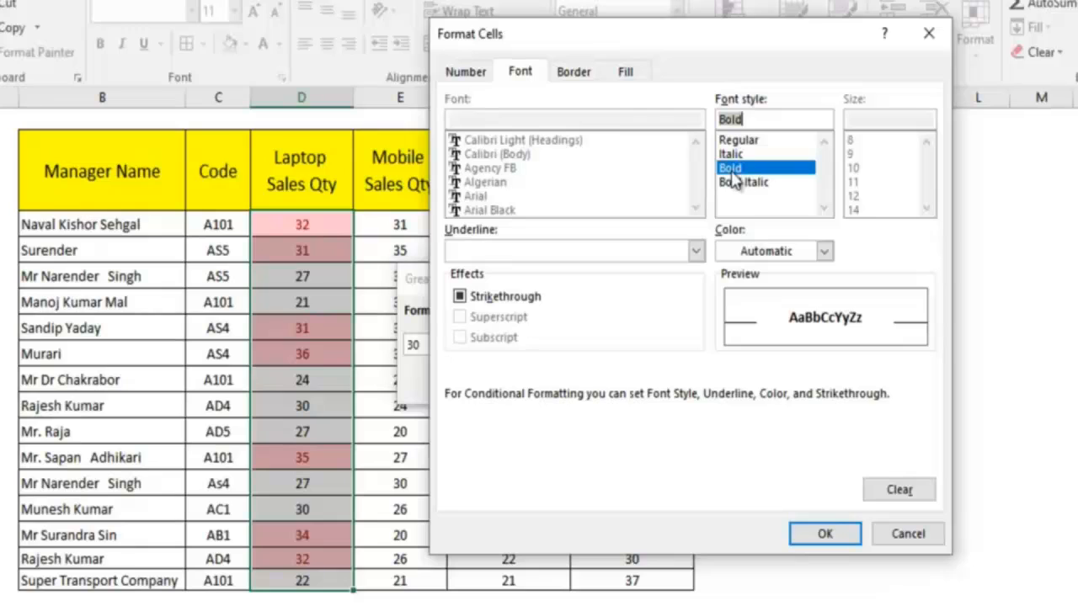
pyautogui.click(823, 251)
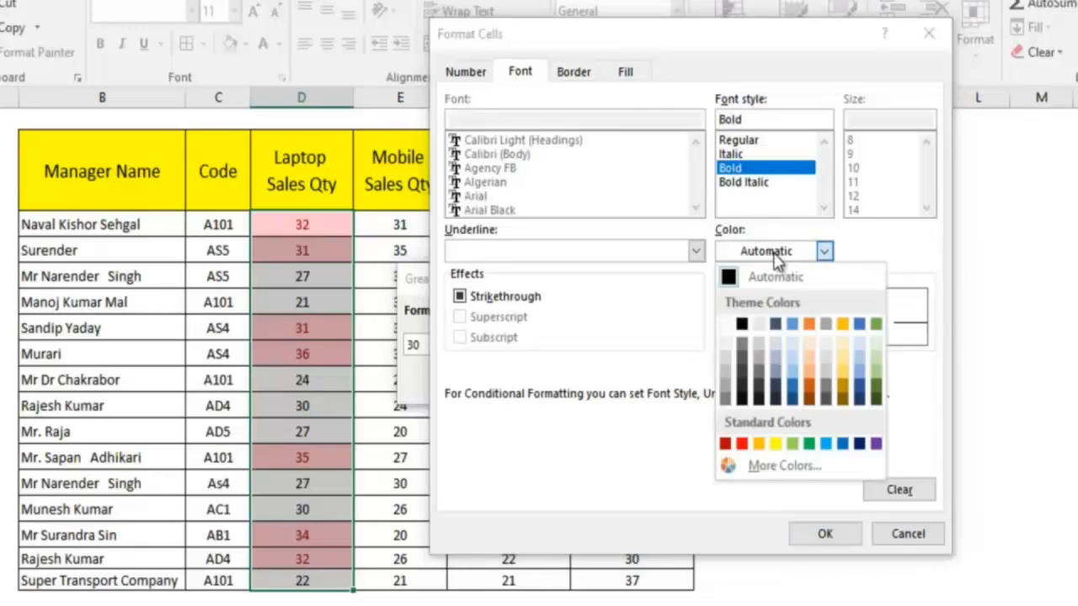
pyautogui.click(742, 325)
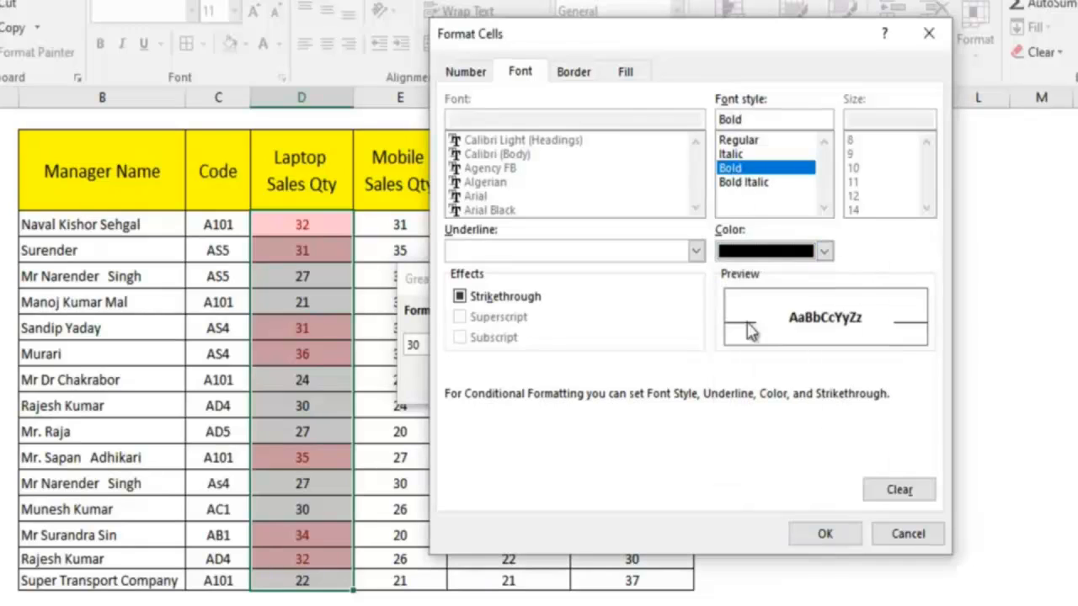
# Add a light green background fill to the rule's custom format and apply the Greater Than rule
pyautogui.click(620, 72)
pyautogui.click(592, 74)
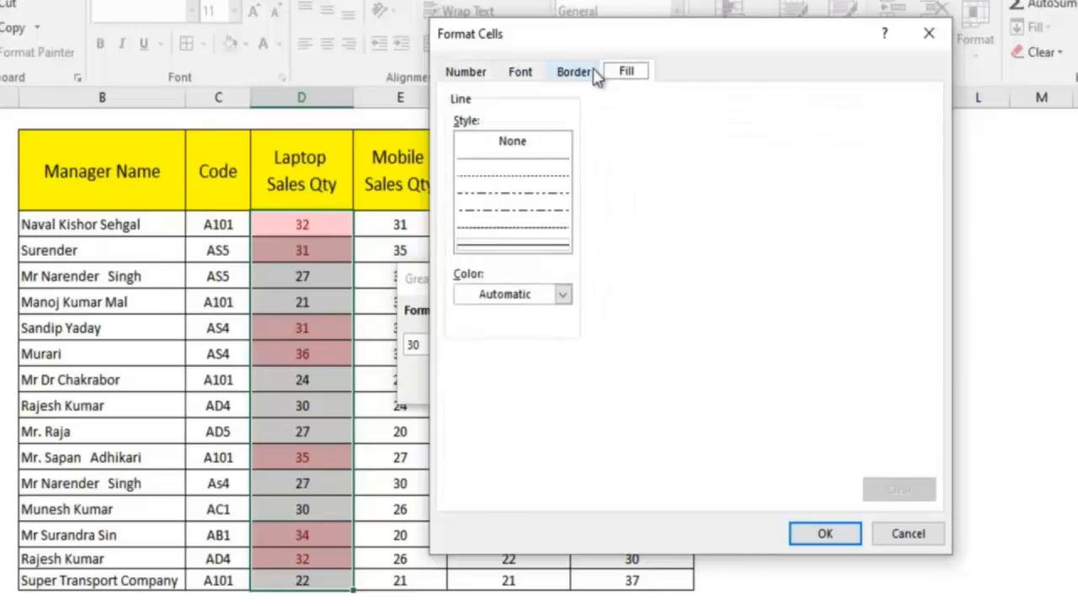
pyautogui.click(637, 80)
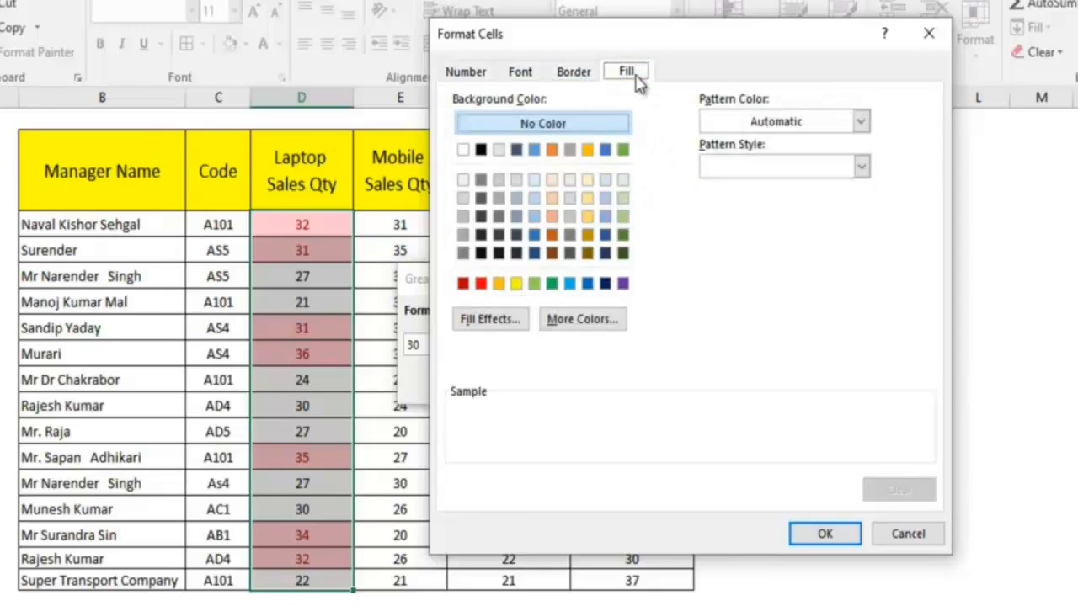
pyautogui.click(534, 283)
pyautogui.click(829, 537)
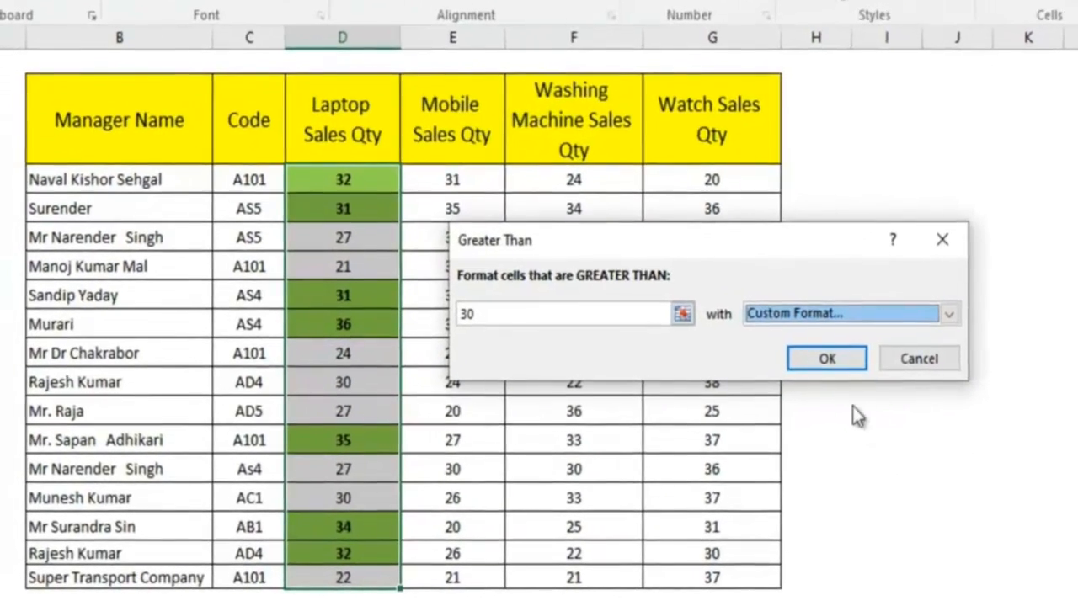
pyautogui.click(816, 362)
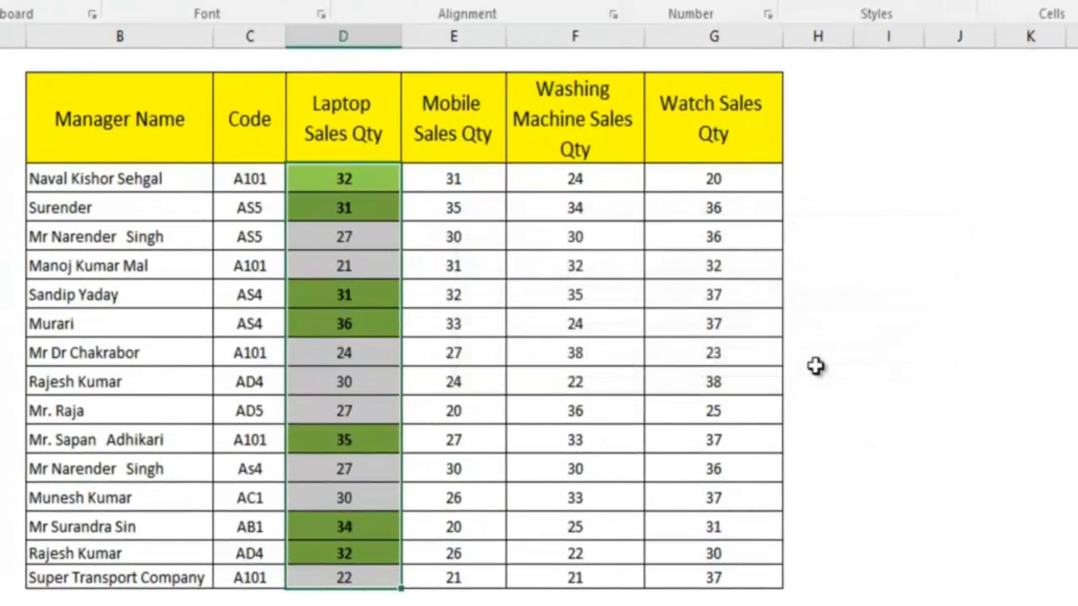
pyautogui.click(416, 345)
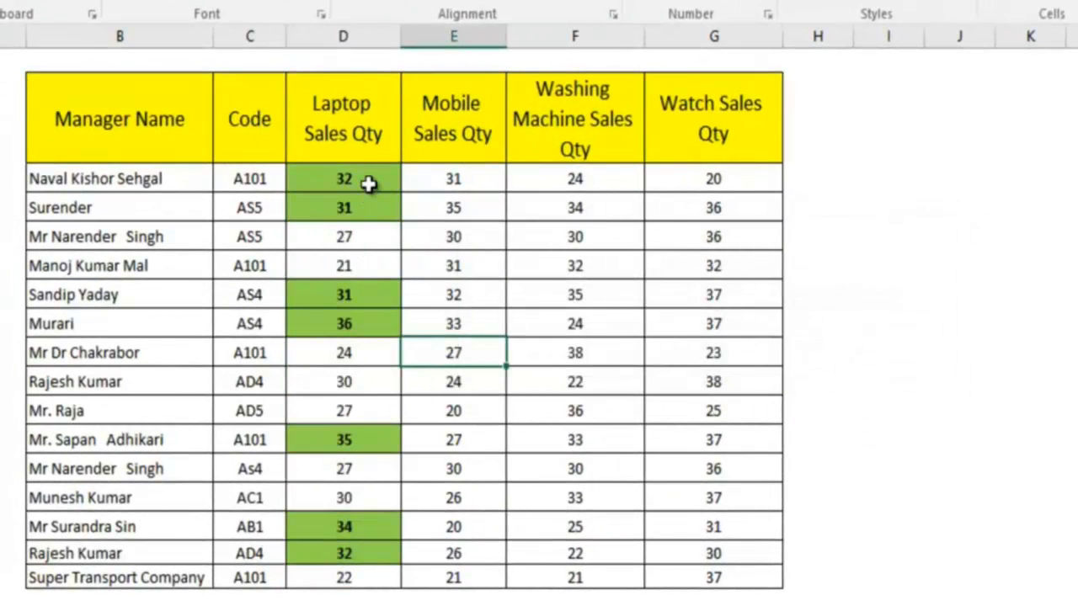
pyautogui.moveTo(368, 185); pyautogui.dragTo(362, 577)
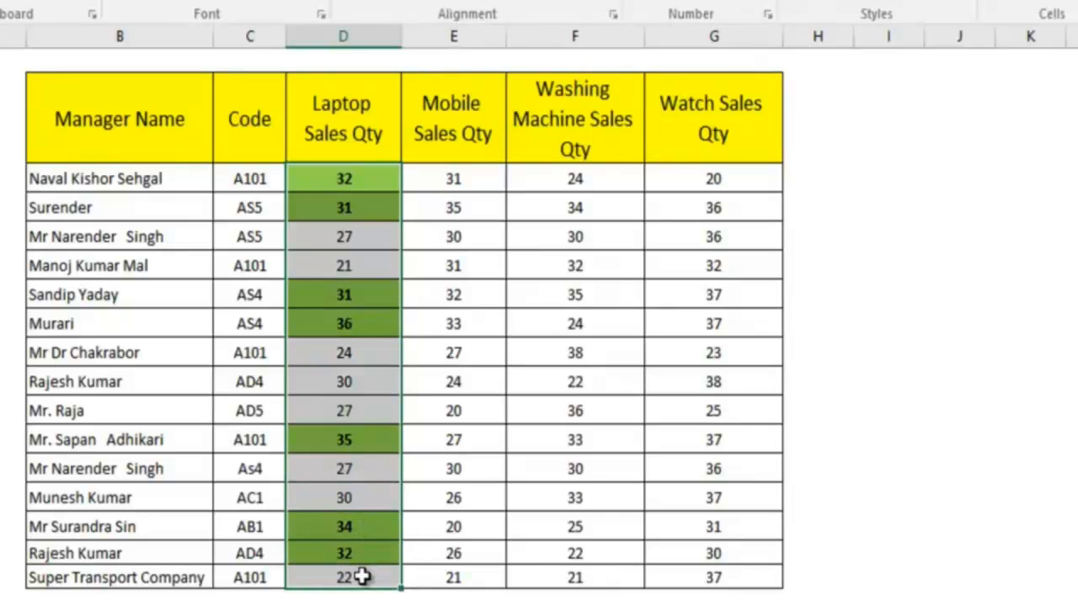
pyautogui.click(428, 276)
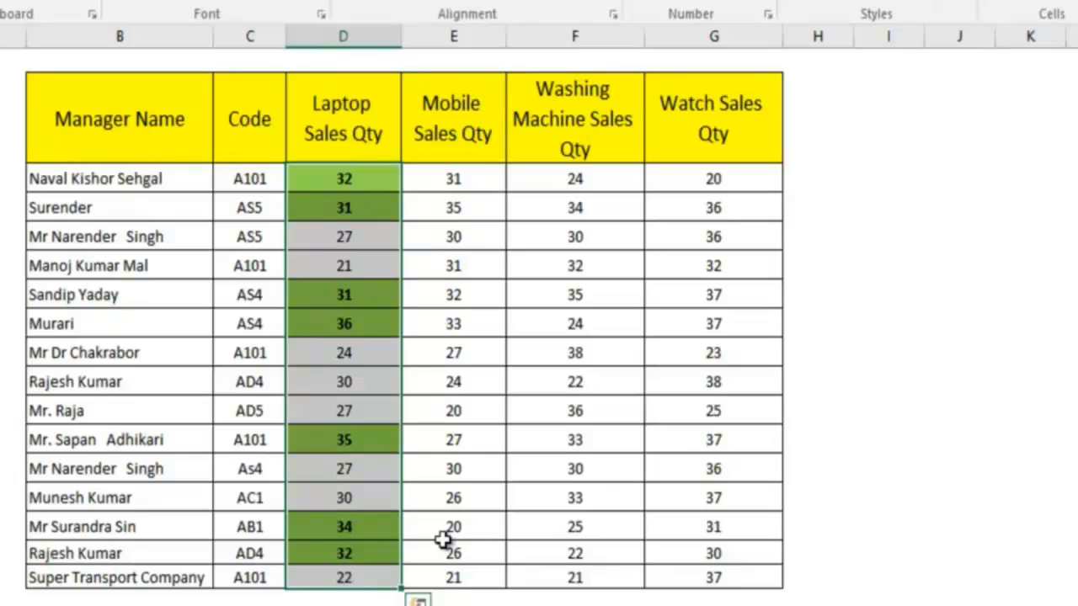
pyautogui.click(444, 539)
# Highlight the Laptop Sales Qty values in D6:D20 that are less than 30 using Light Red Fill with Dark Red Text
pyautogui.moveTo(342, 173); pyautogui.dragTo(346, 481)
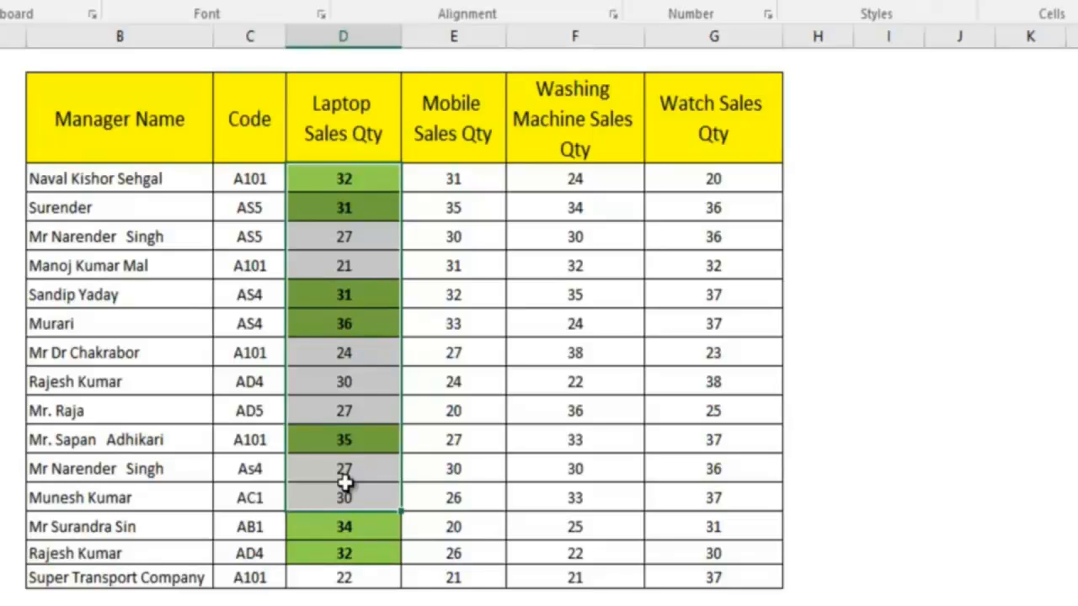
pyautogui.moveTo(345, 481); pyautogui.dragTo(340, 575)
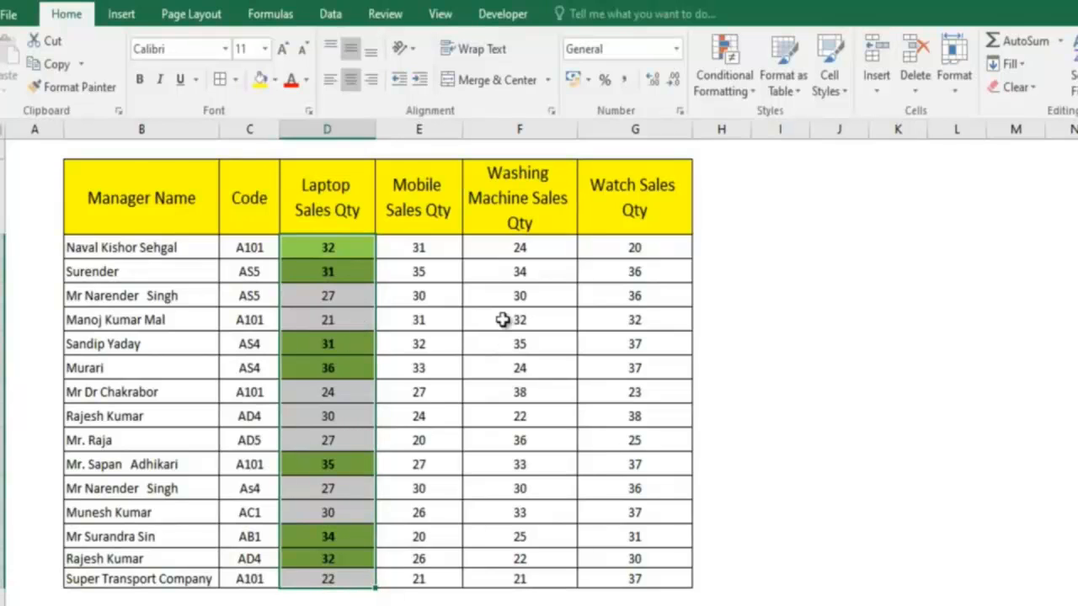
pyautogui.click(722, 76)
pyautogui.moveTo(729, 128)
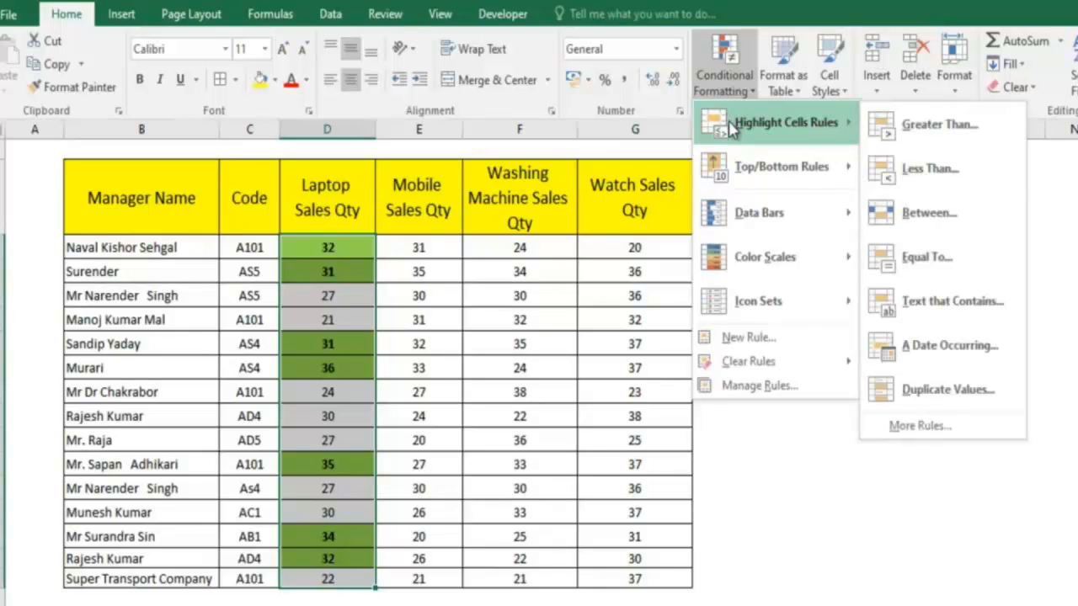
pyautogui.click(908, 172)
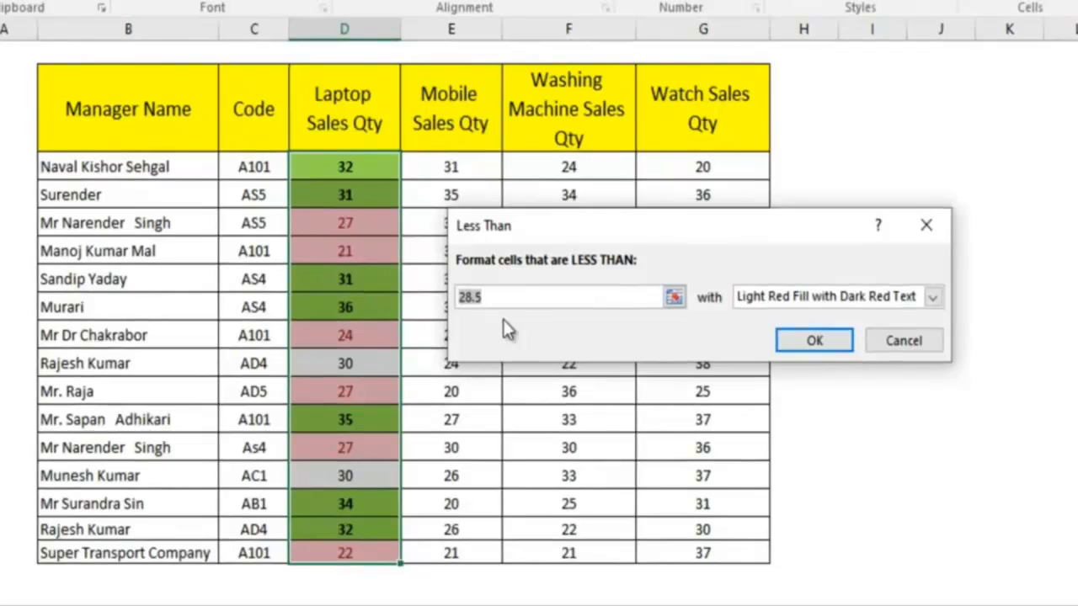
pyautogui.write('30')
pyautogui.click(811, 337)
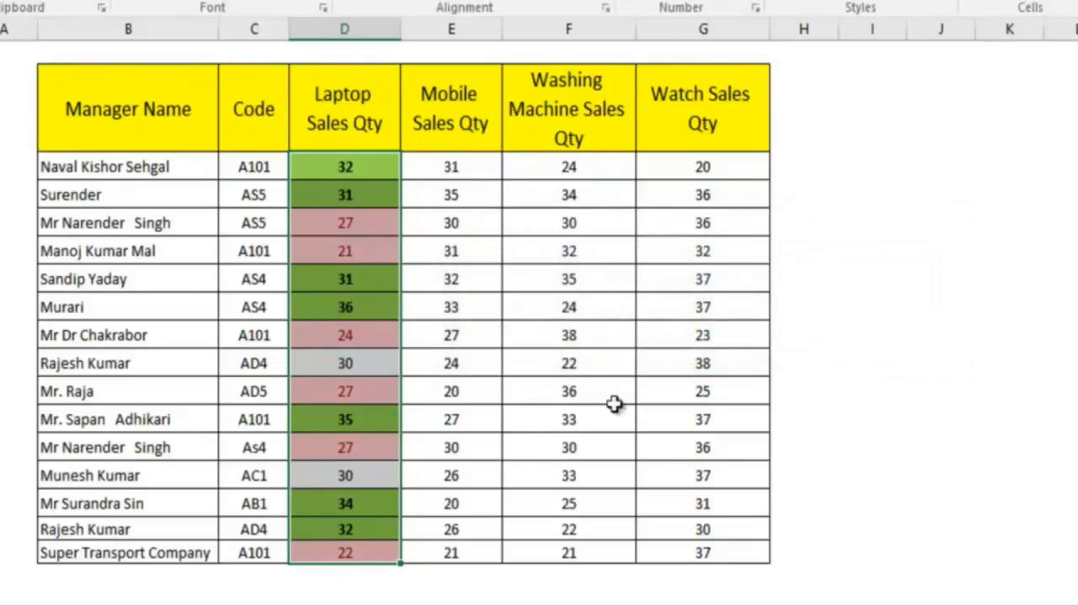
pyautogui.click(425, 221)
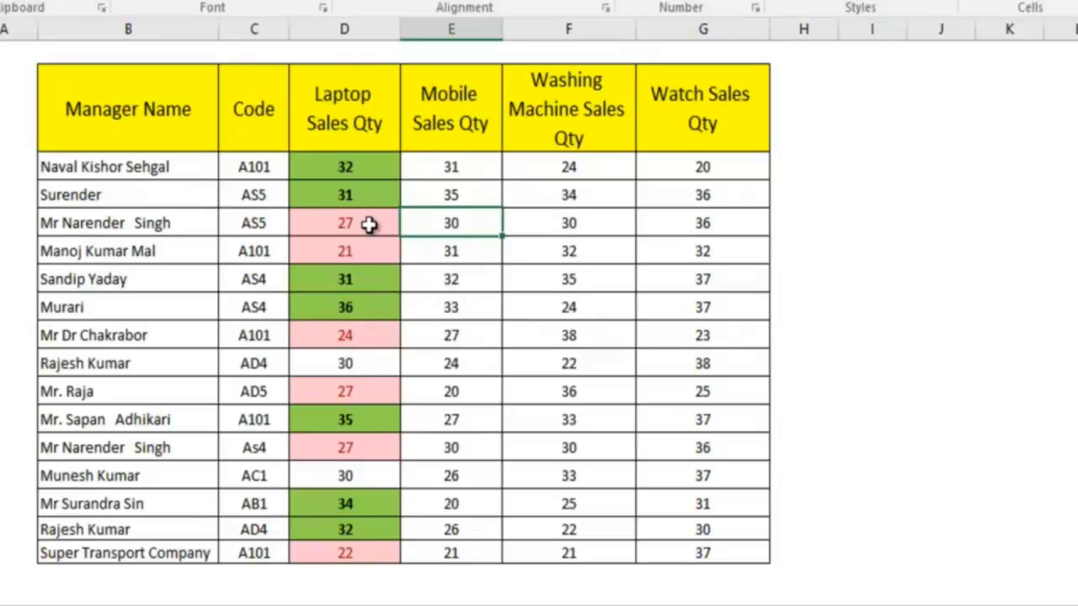
pyautogui.moveTo(368, 223); pyautogui.dragTo(357, 554)
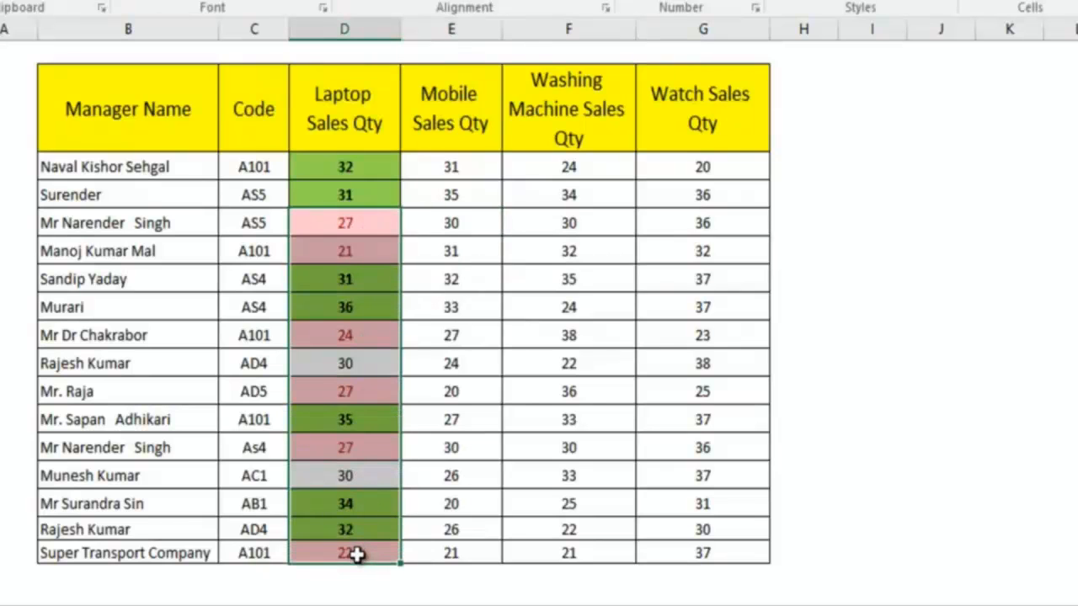
pyautogui.click(435, 510)
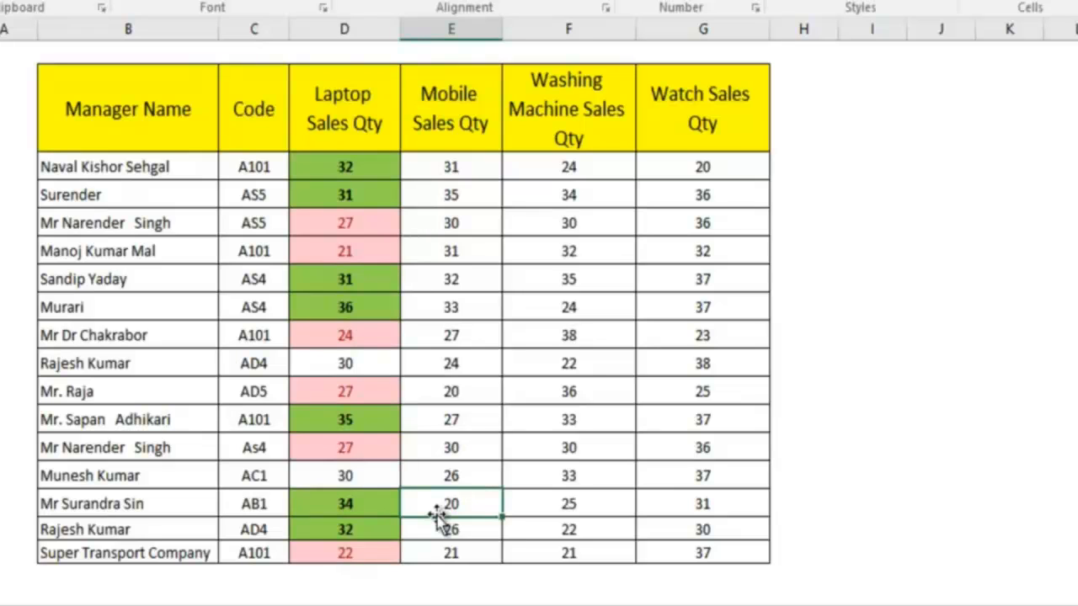
# Set up an Equal To highlight rule with a value of 30 for the Laptop Sales Qty values in D6:D20
pyautogui.click(356, 365)
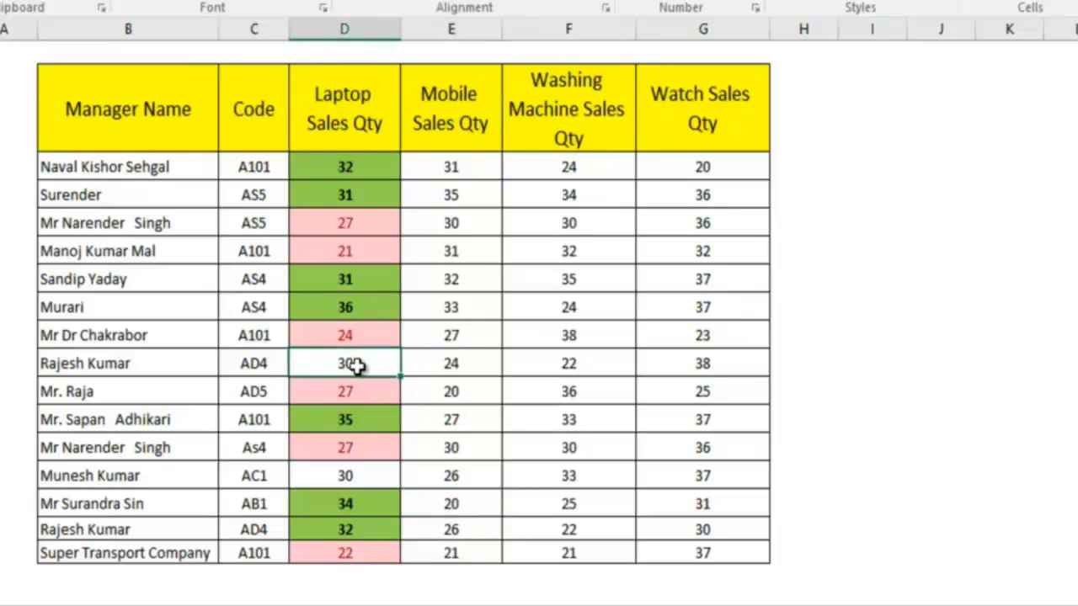
pyautogui.keyDown('ctrl'); pyautogui.click(355, 476); pyautogui.keyUp('ctrl')
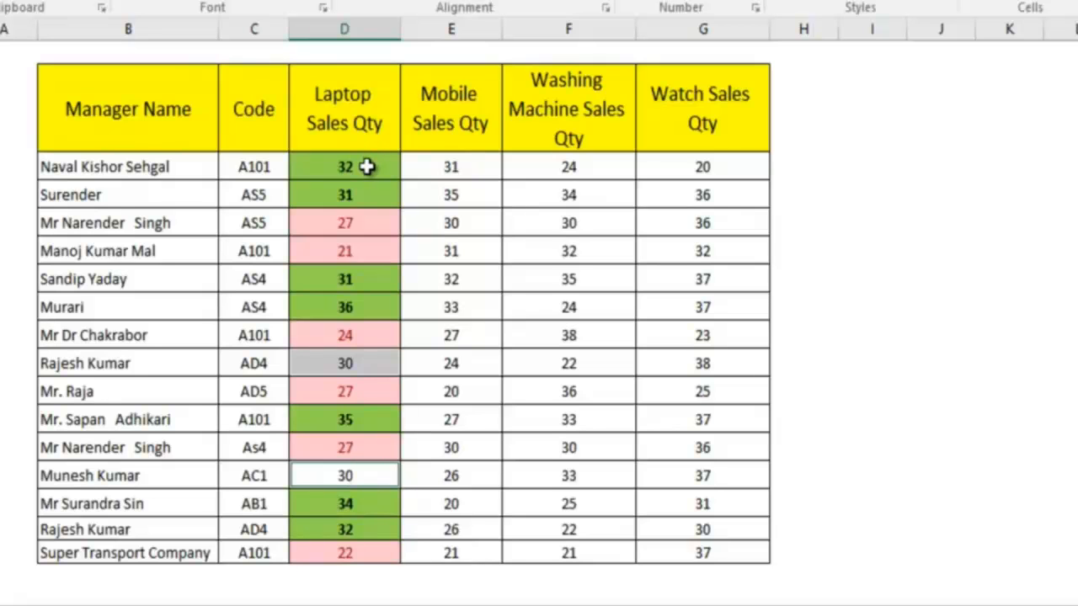
pyautogui.moveTo(367, 166); pyautogui.dragTo(354, 552)
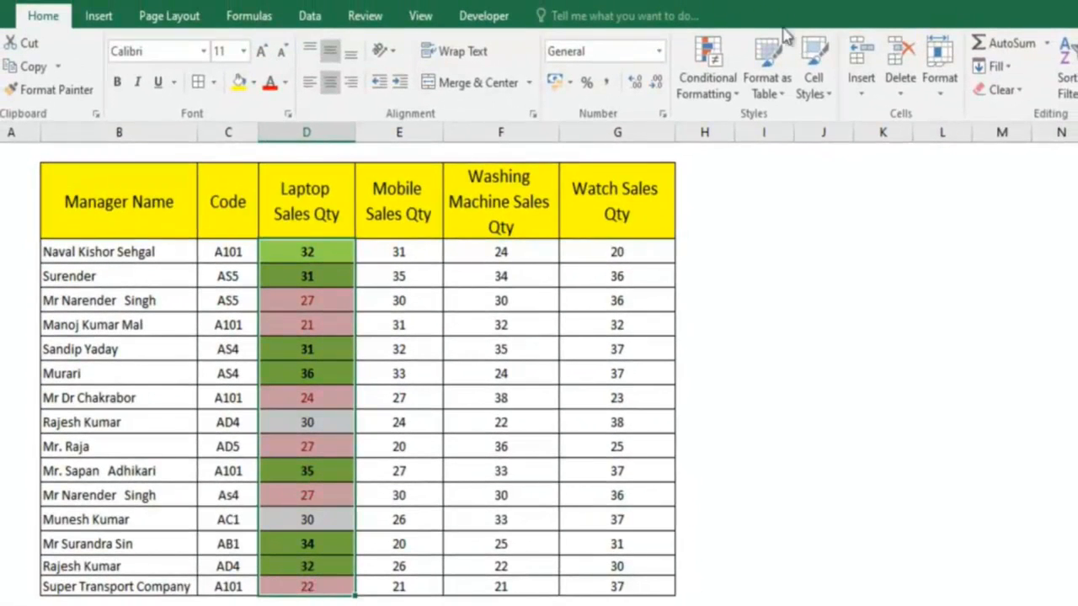
pyautogui.click(711, 57)
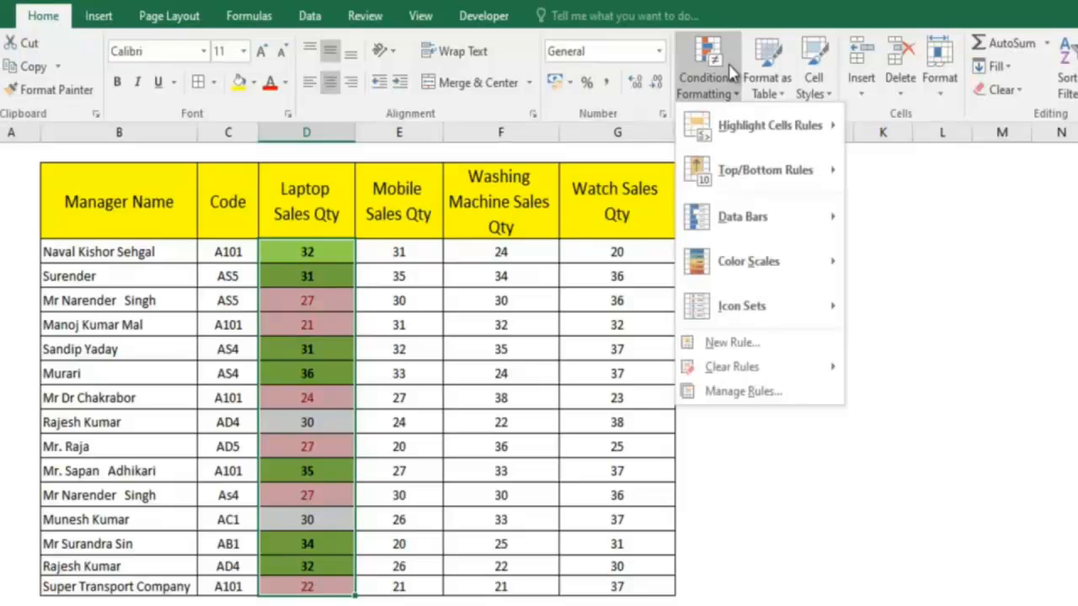
pyautogui.moveTo(731, 124)
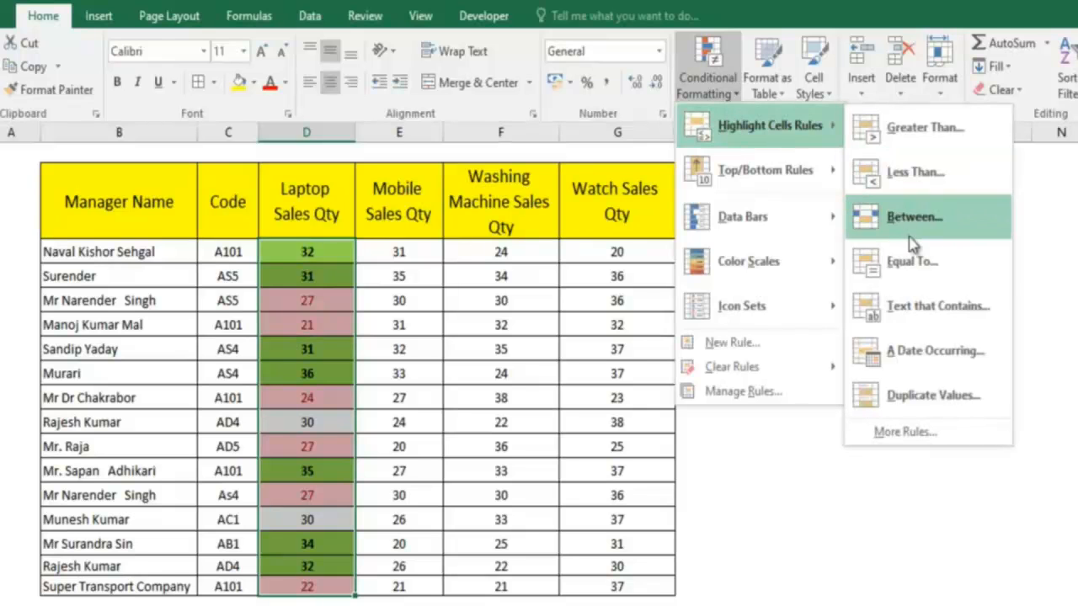
pyautogui.click(911, 261)
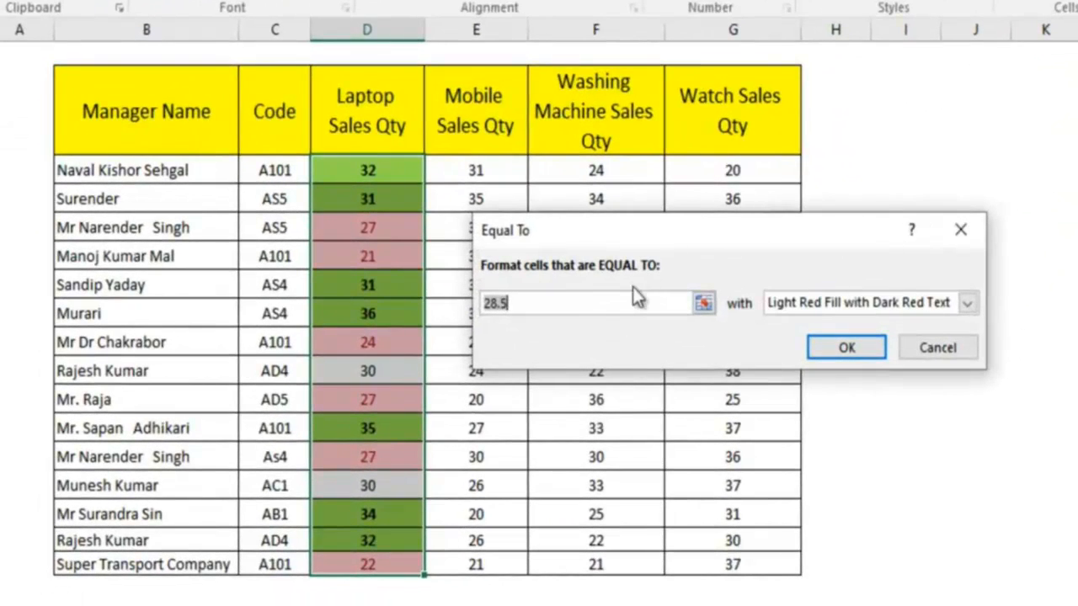
pyautogui.write('30')
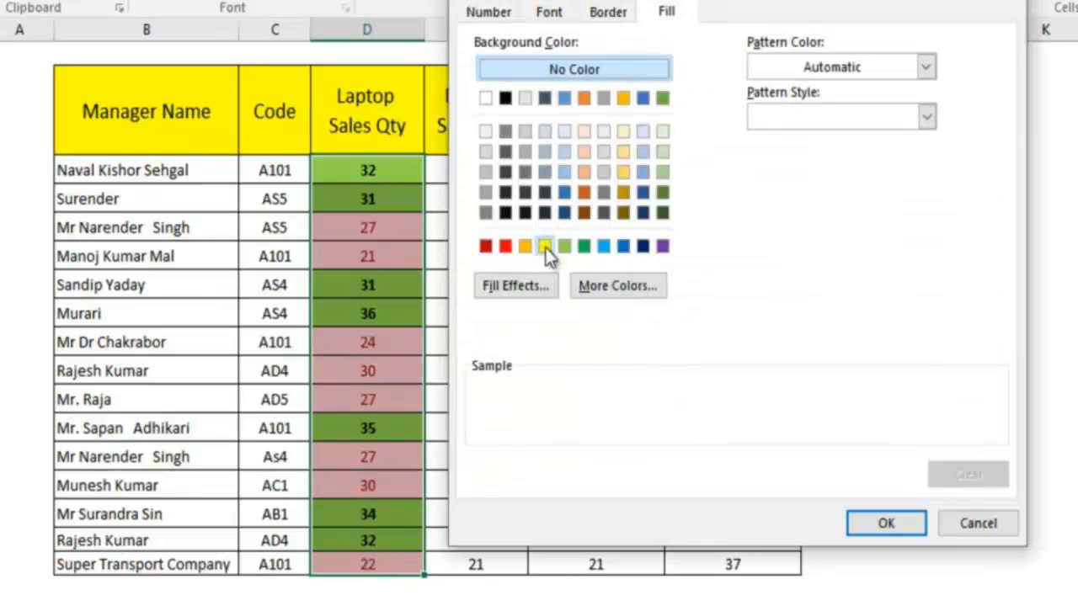
# Give the Equal To rule a custom format with a yellow background fill and apply the rule
pyautogui.click(544, 246)
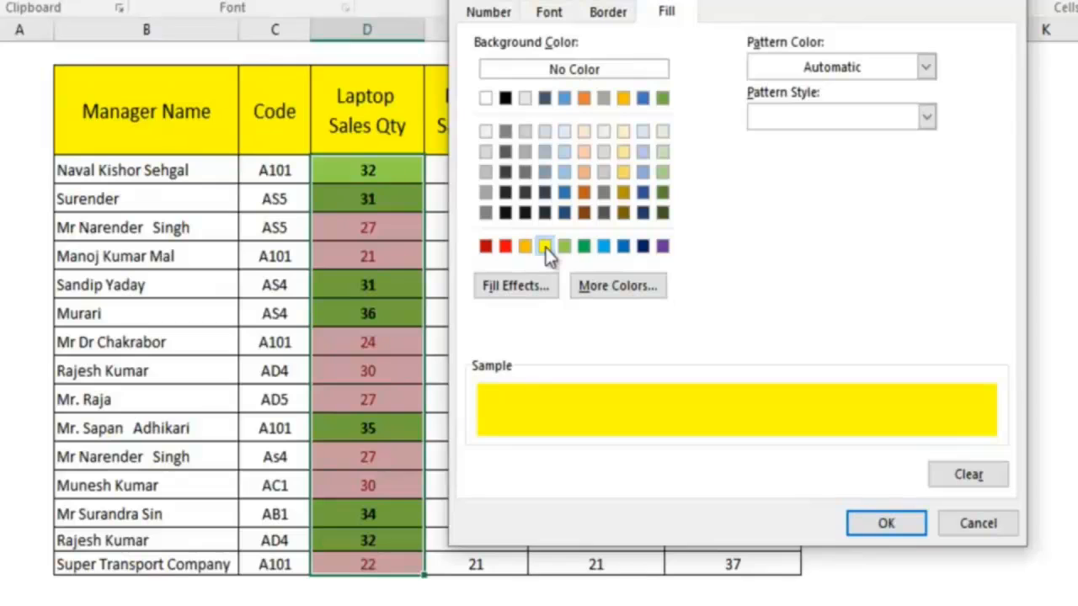
pyautogui.click(886, 523)
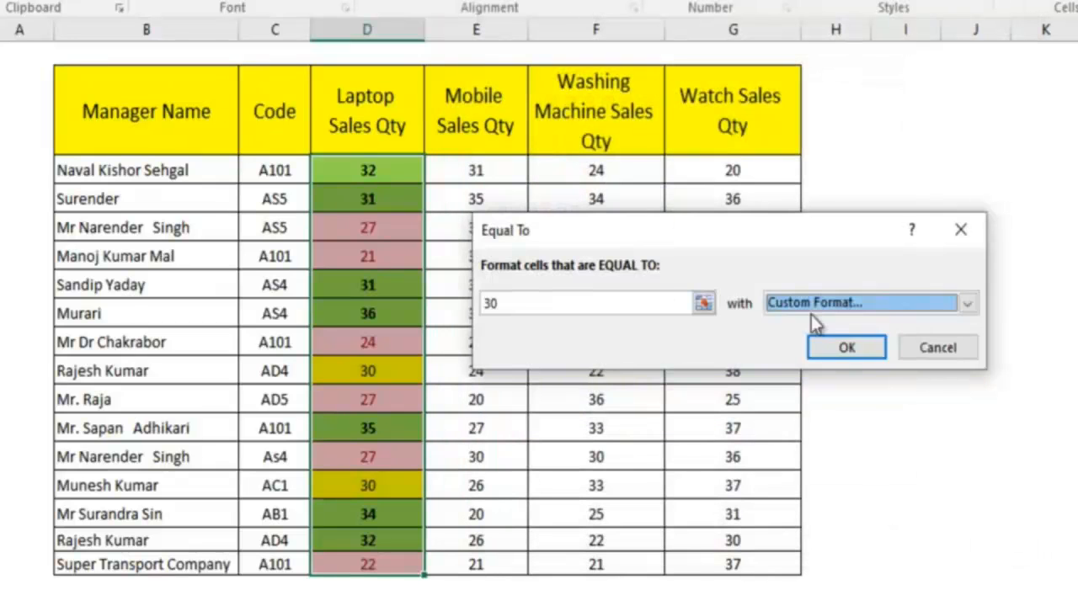
pyautogui.click(838, 352)
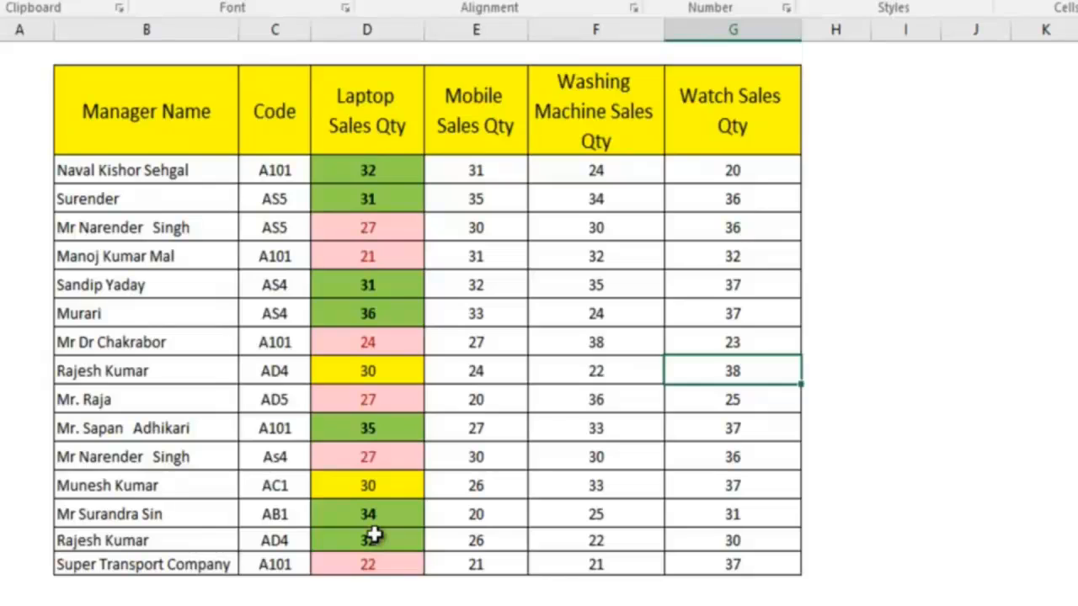
# Test the highlight rules by entering 30 and finally 32 as the Laptop Sales Qty in D9
pyautogui.click(370, 261)
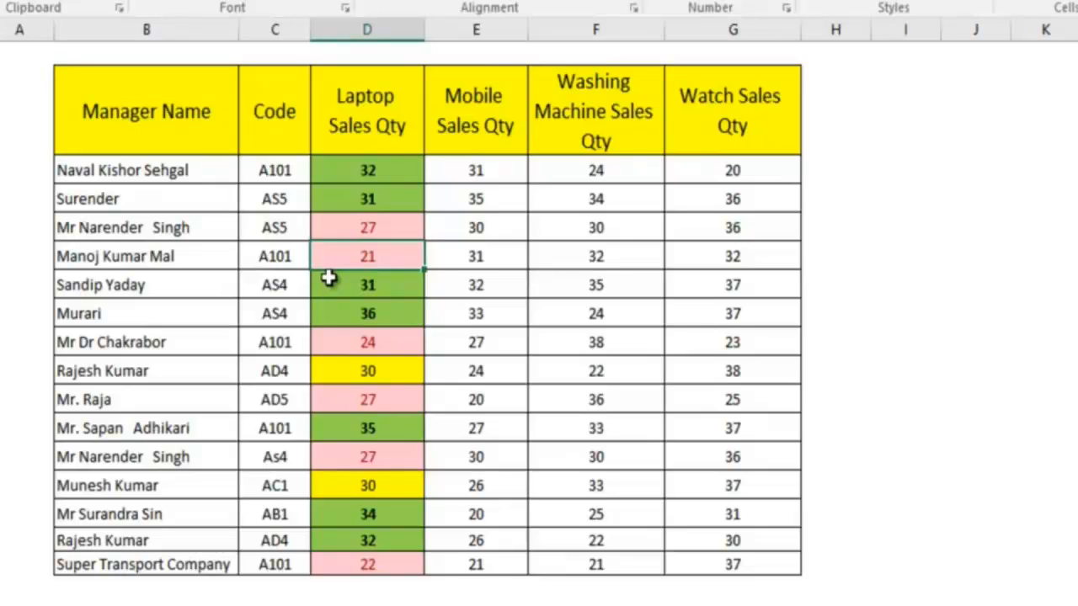
pyautogui.write('30')
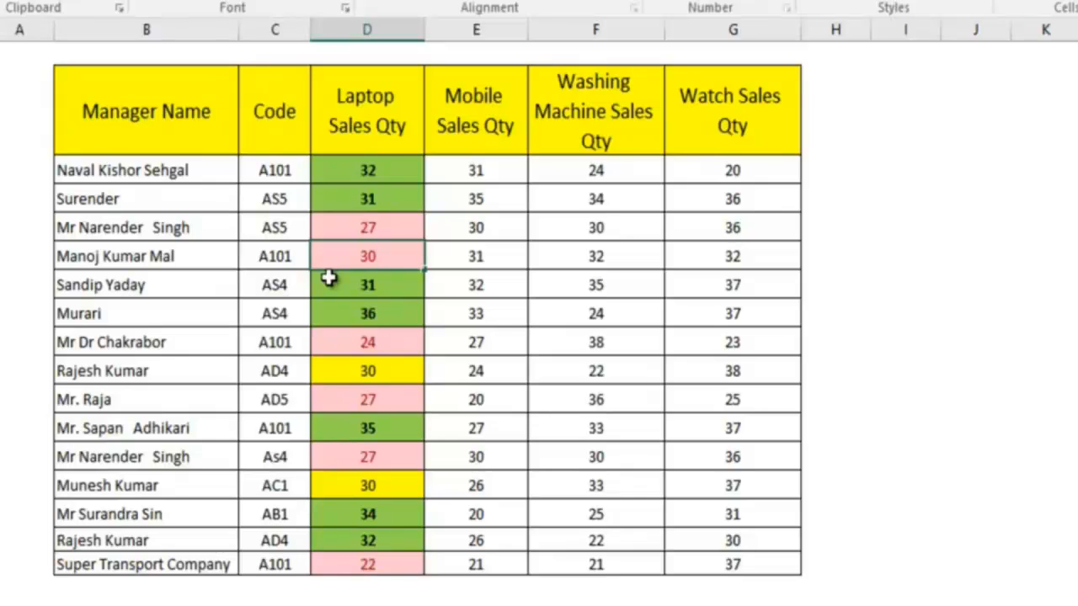
pyautogui.click(329, 279)
pyautogui.press('Up')
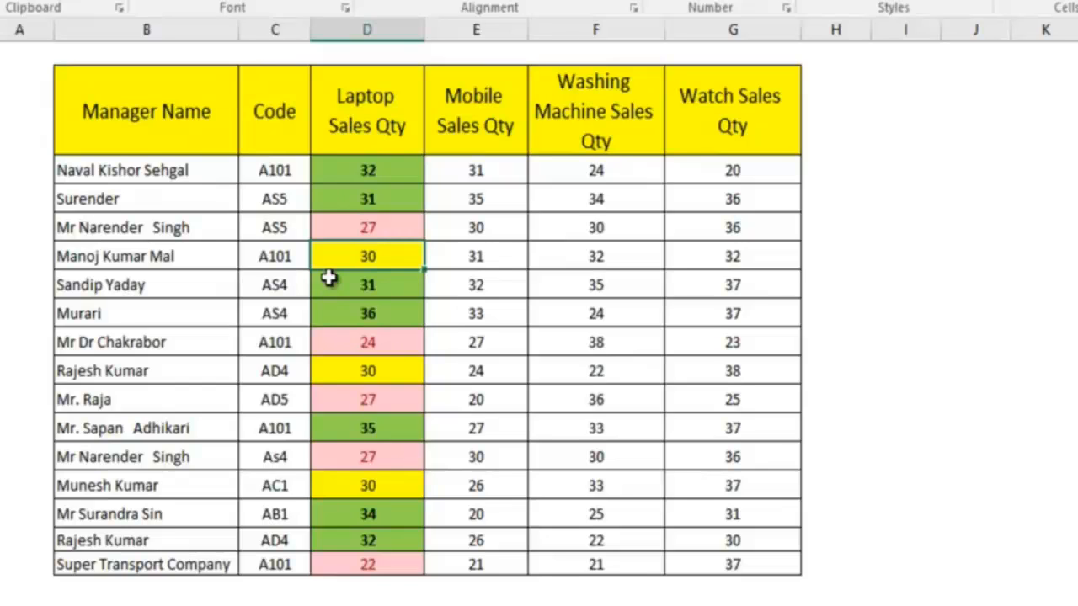
pyautogui.write('32')
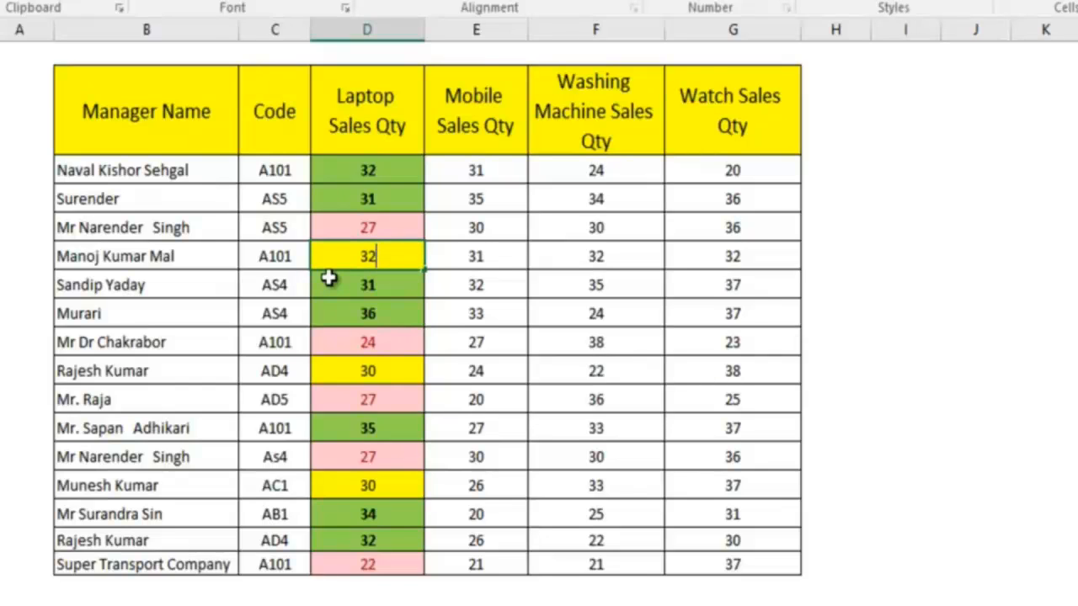
pyautogui.press('Return')
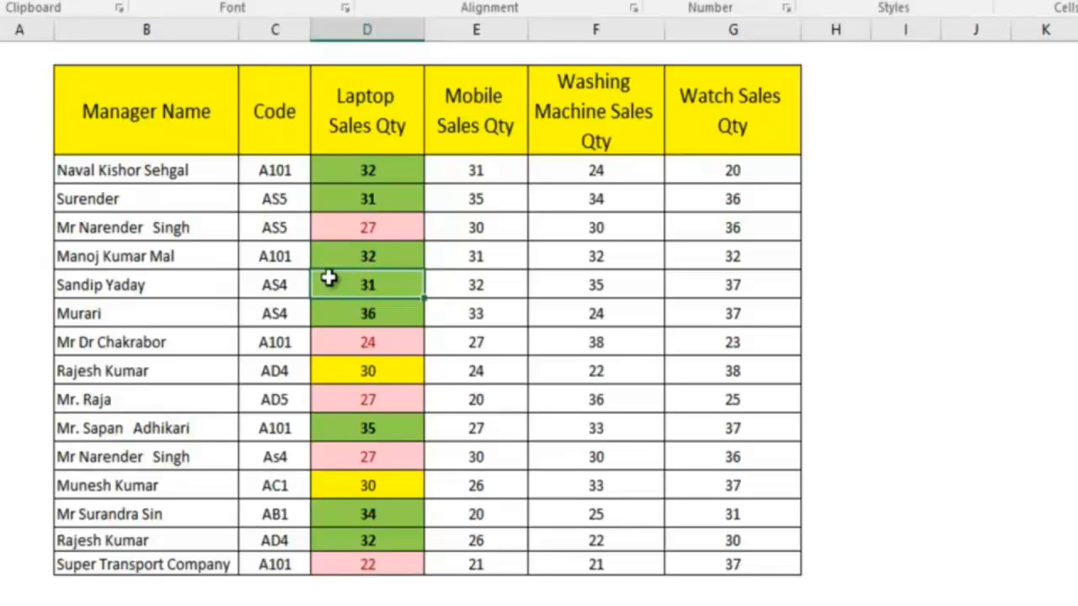
# Copy the conditional formatting from D6 onto the Mobile Sales Qty values in E6:E20 with Format Painter
pyautogui.click(398, 177)
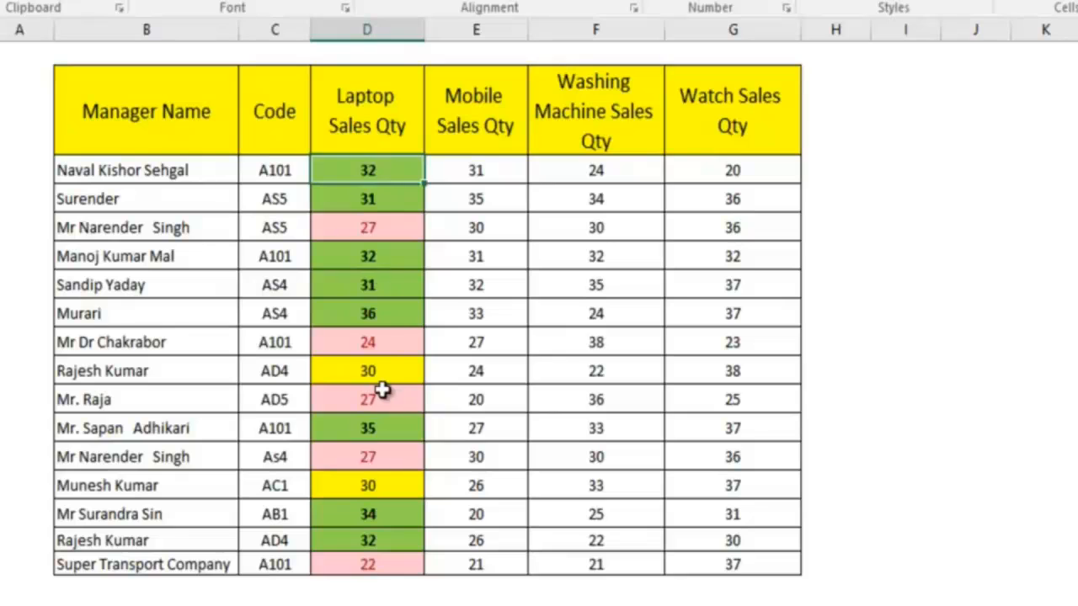
pyautogui.keyDown('shift'); pyautogui.click(488, 561); pyautogui.keyUp('shift')
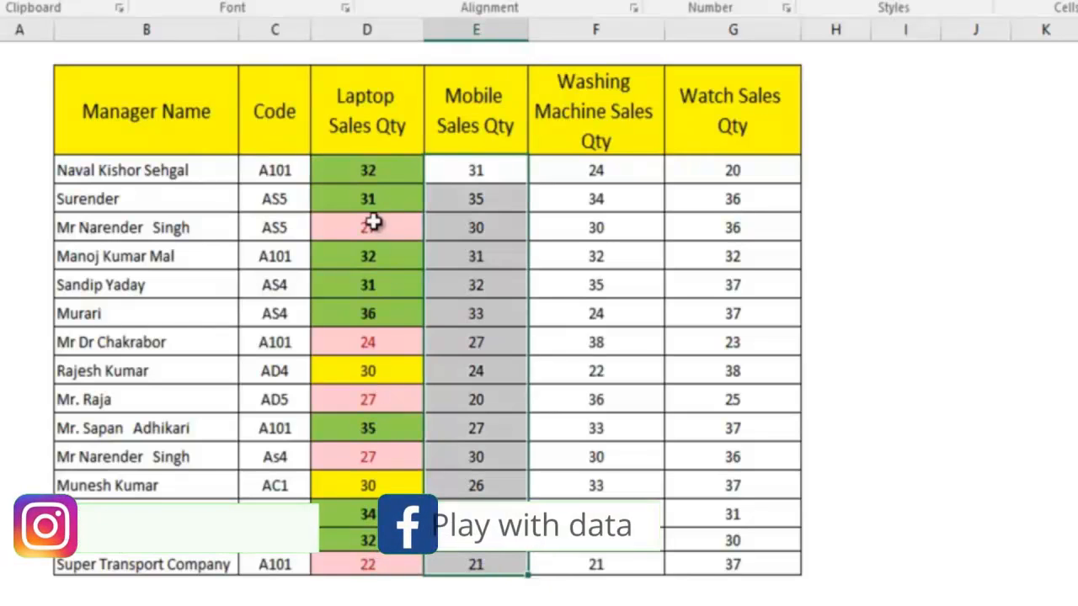
pyautogui.click(361, 168)
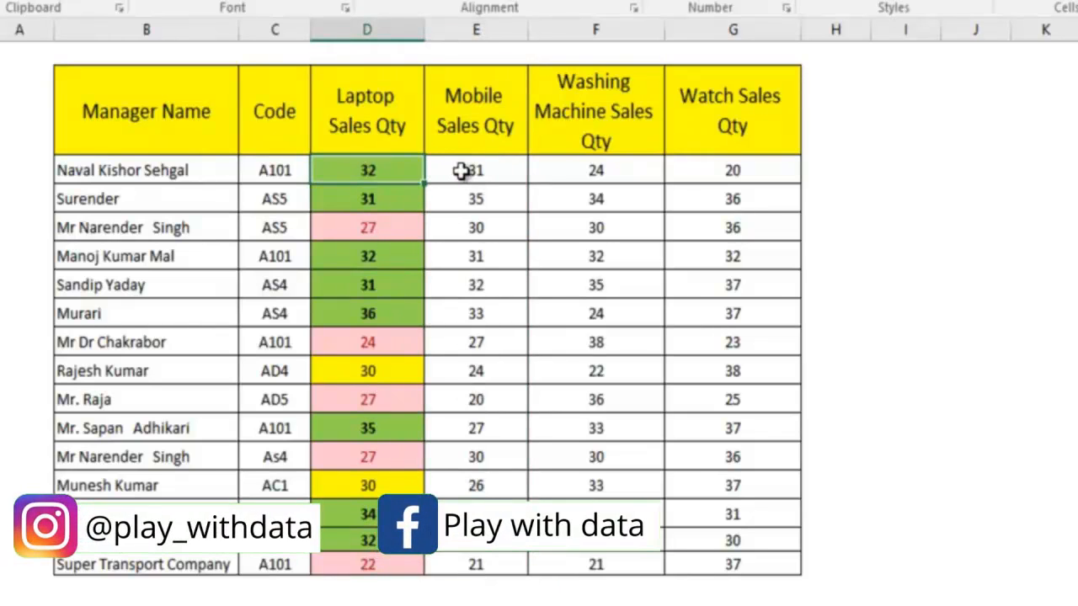
pyautogui.moveTo(462, 171); pyautogui.dragTo(465, 565)
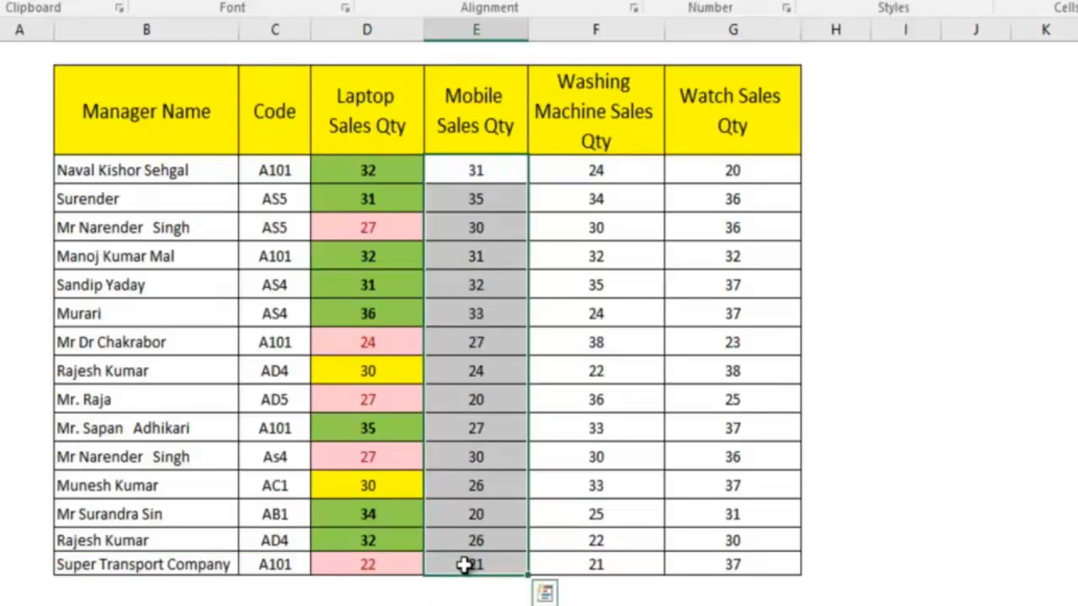
pyautogui.click(333, 171)
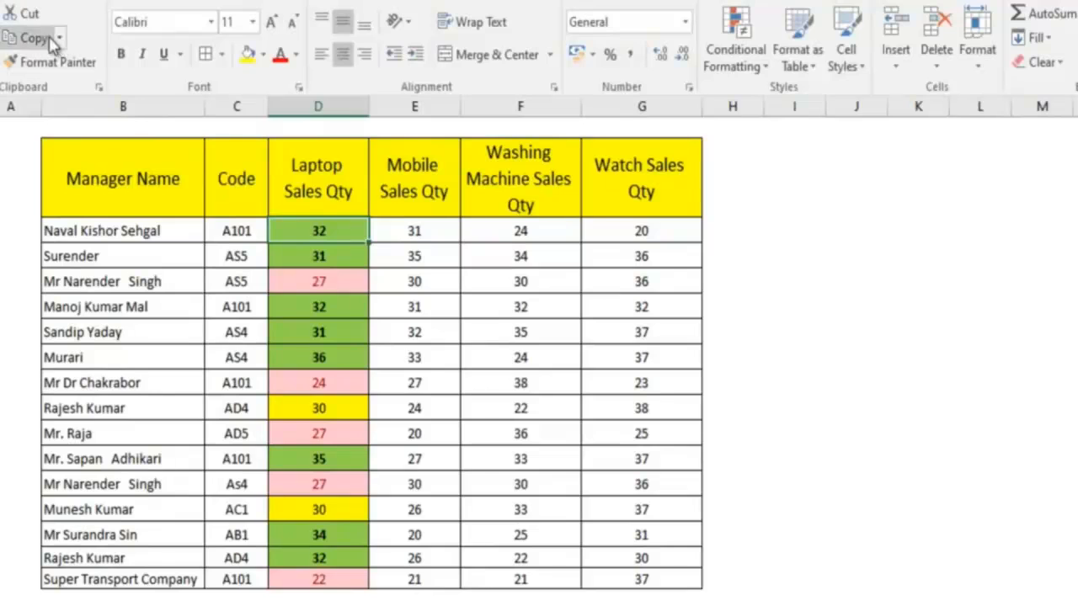
pyautogui.click(59, 58)
pyautogui.moveTo(419, 227)
pyautogui.mouseDown()
pyautogui.moveTo(433, 479)
pyautogui.moveTo(422, 575)
pyautogui.mouseUp()
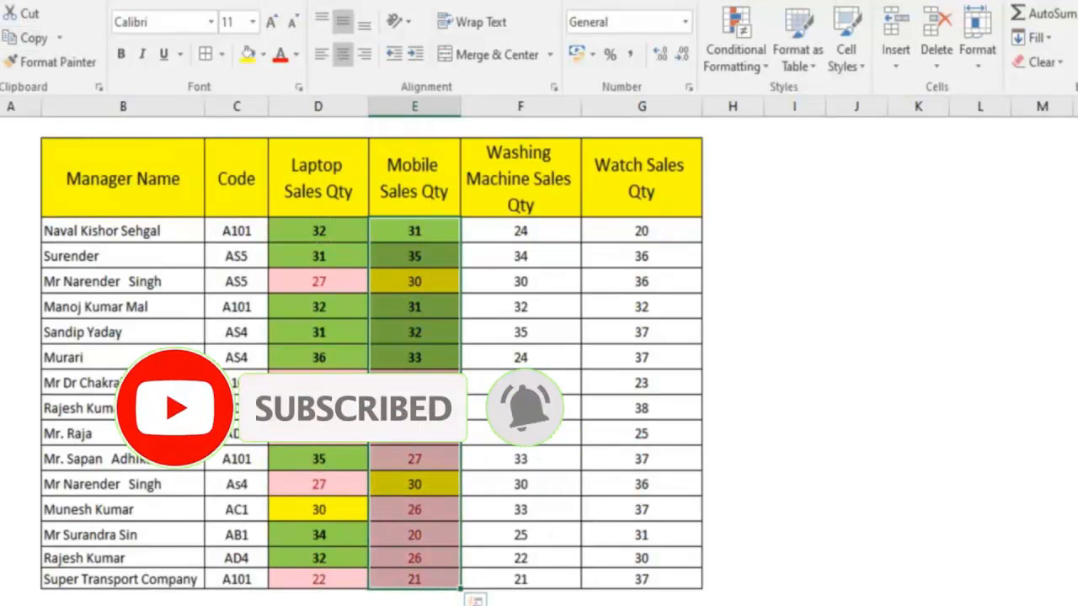
pyautogui.click(520, 409)
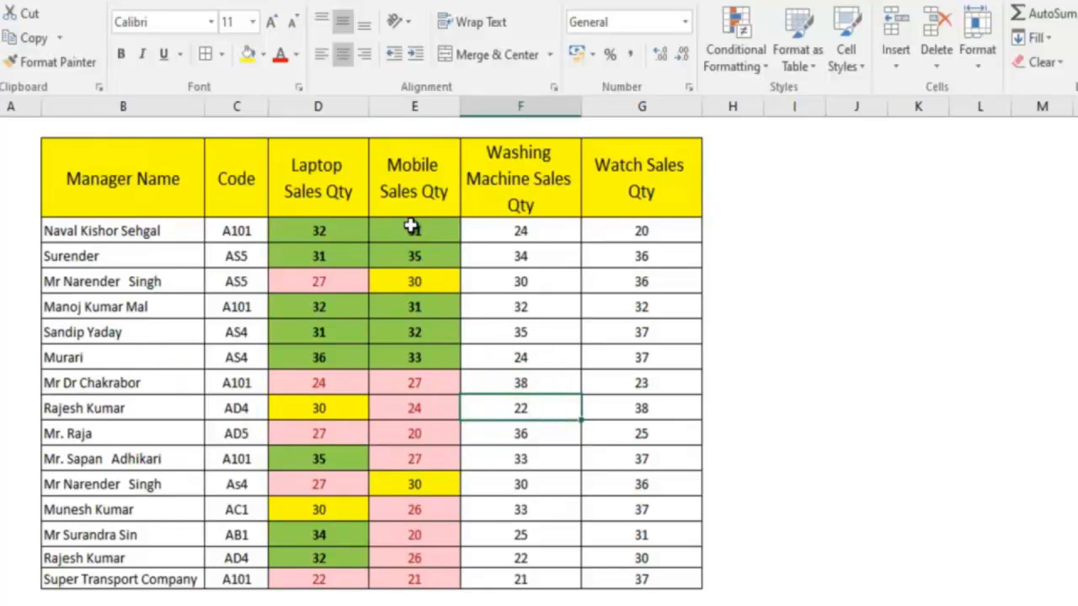
# Clear the conditional formatting rules from the Mobile Sales Qty cells E6:E20 only
pyautogui.moveTo(414, 225); pyautogui.dragTo(409, 580)
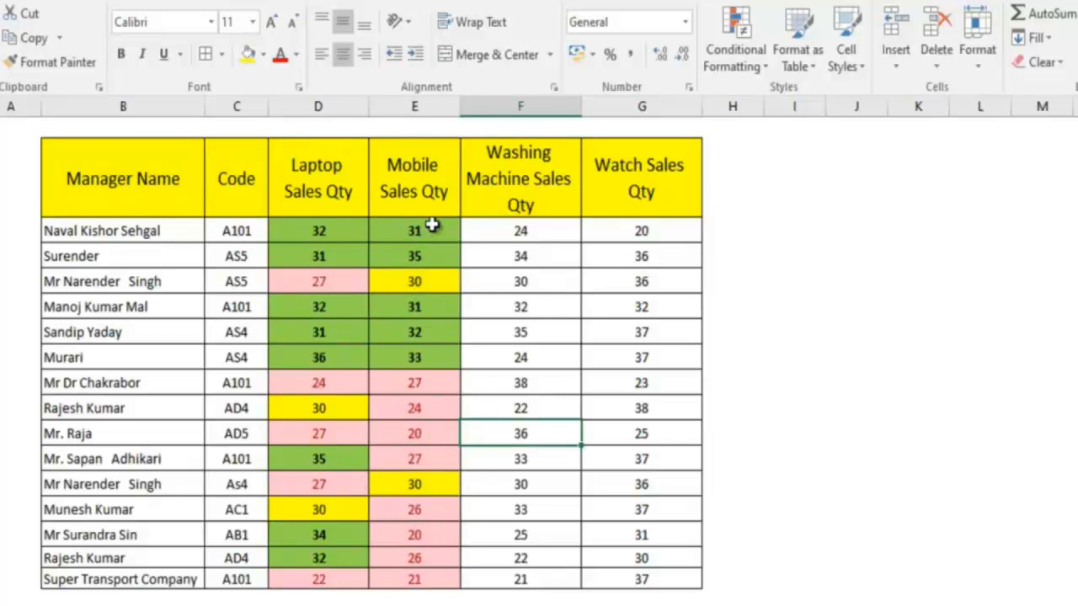
pyautogui.moveTo(429, 229); pyautogui.dragTo(412, 575)
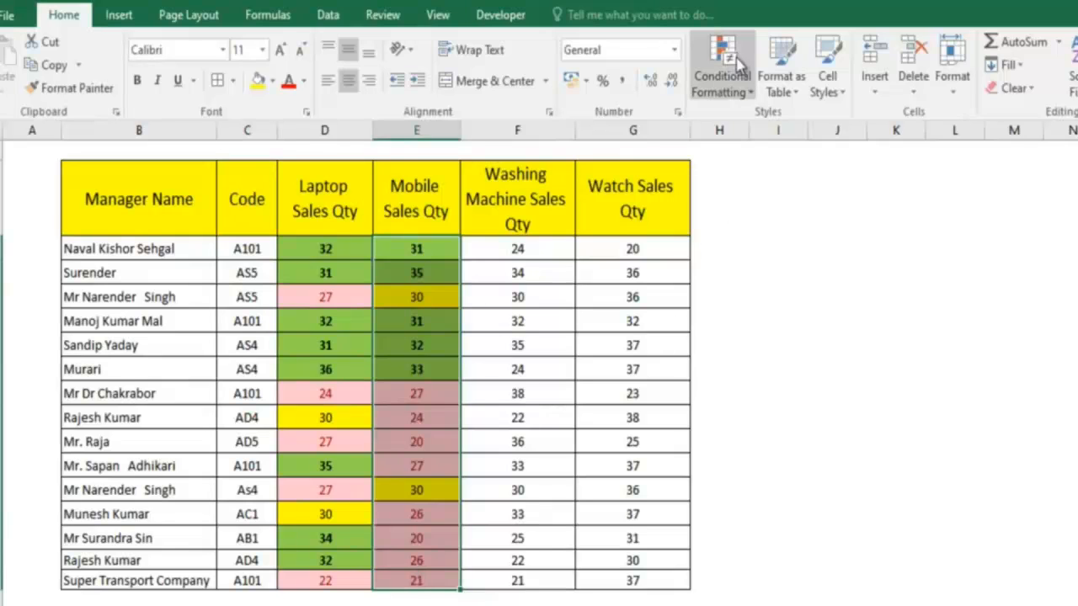
pyautogui.click(735, 92)
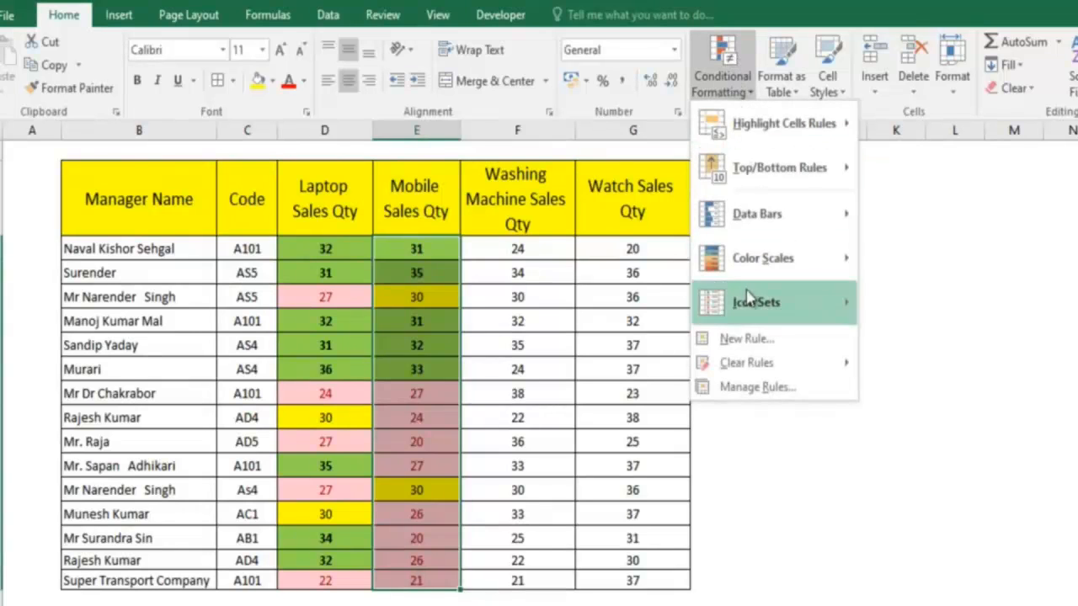
pyautogui.moveTo(739, 360)
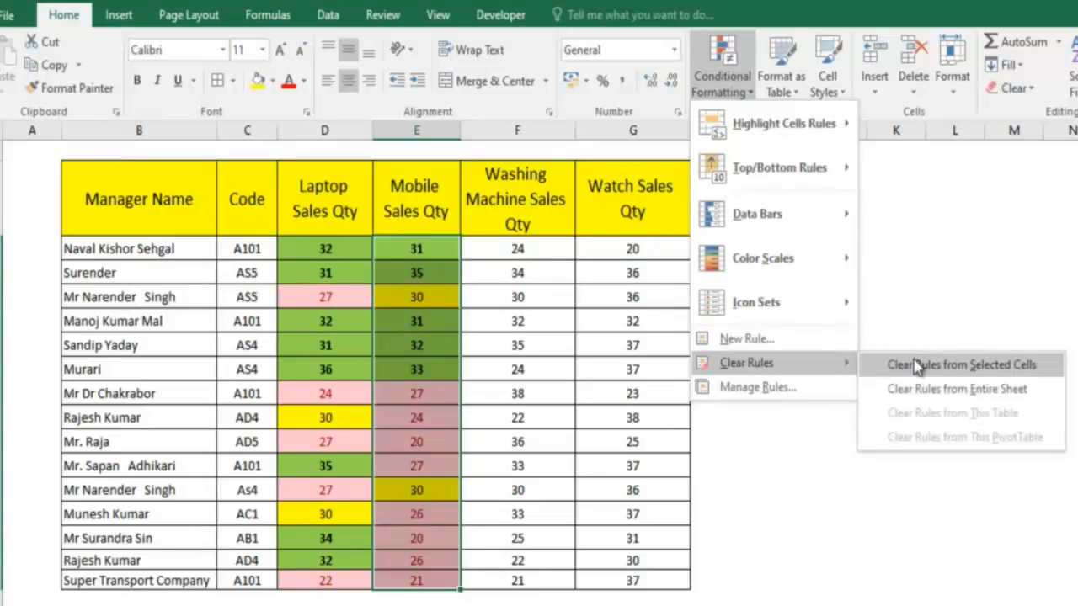
pyautogui.click(998, 368)
pyautogui.click(468, 471)
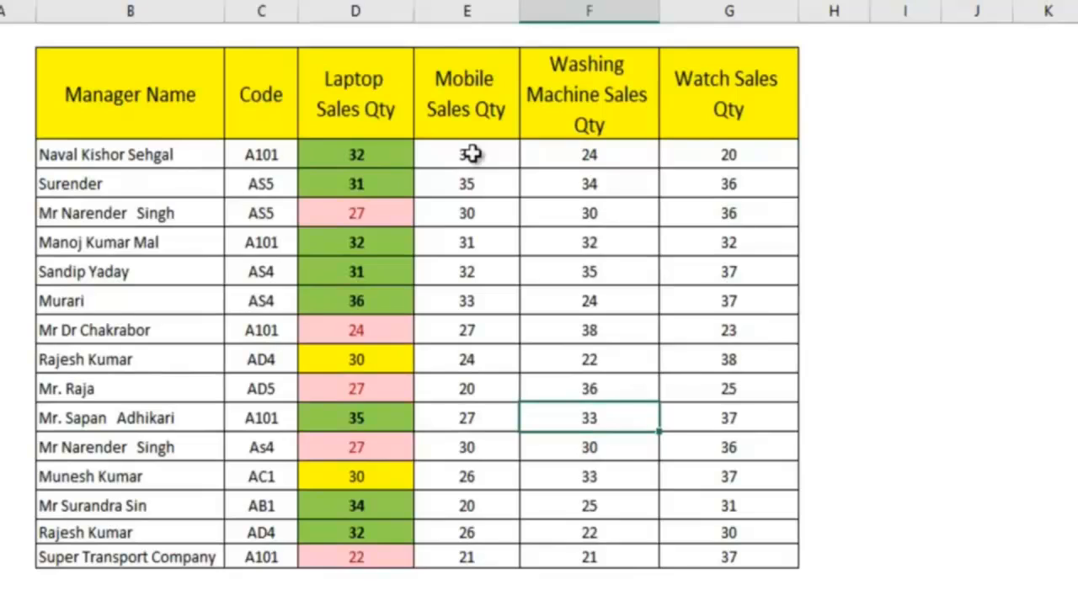
pyautogui.click(472, 154)
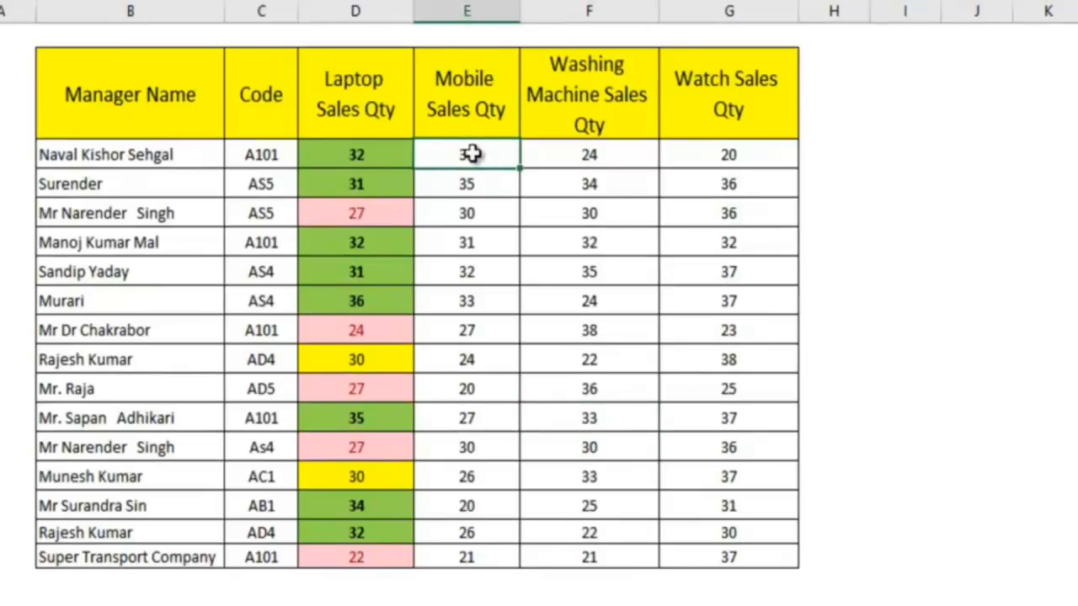
pyautogui.moveTo(471, 153); pyautogui.dragTo(452, 386)
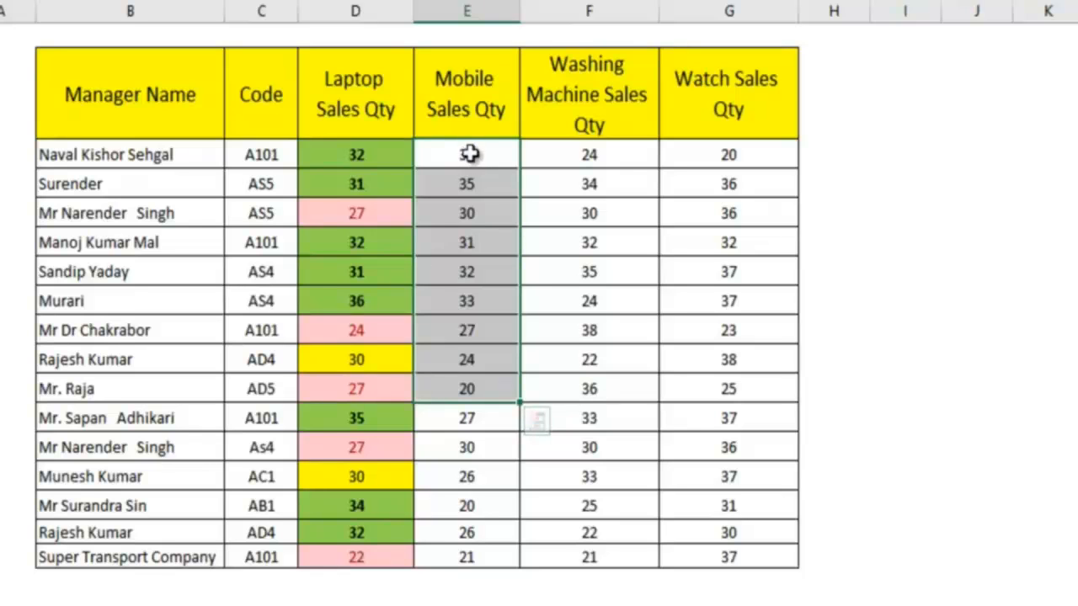
pyautogui.moveTo(472, 153); pyautogui.dragTo(466, 541)
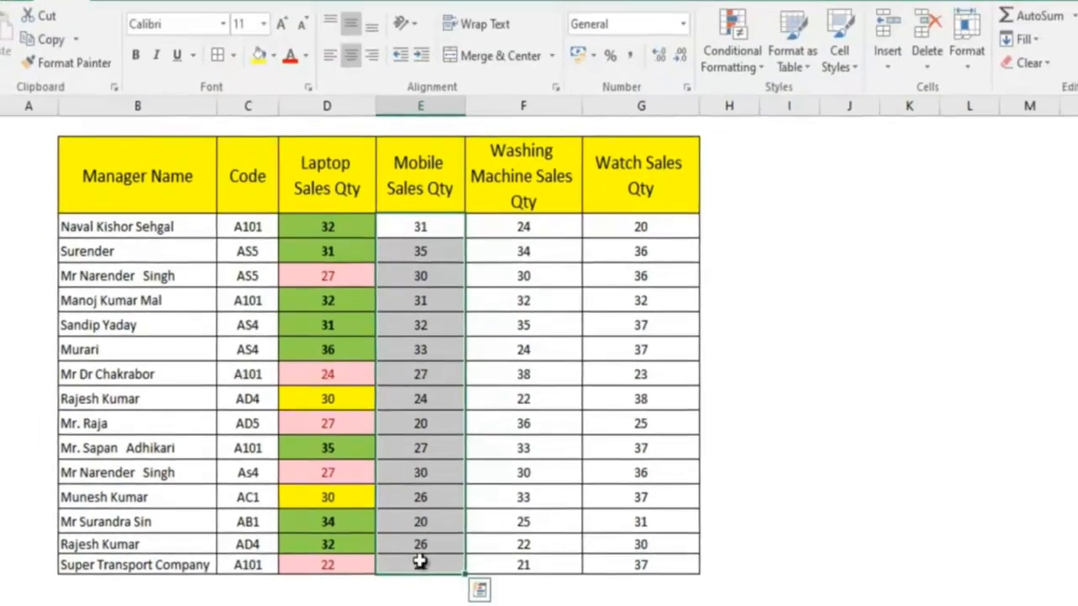
pyautogui.click(555, 388)
# Create a Between highlight rule on the Mobile Sales Qty values E6:E20 with limits 25 and 30
pyautogui.moveTo(440, 235); pyautogui.dragTo(419, 566)
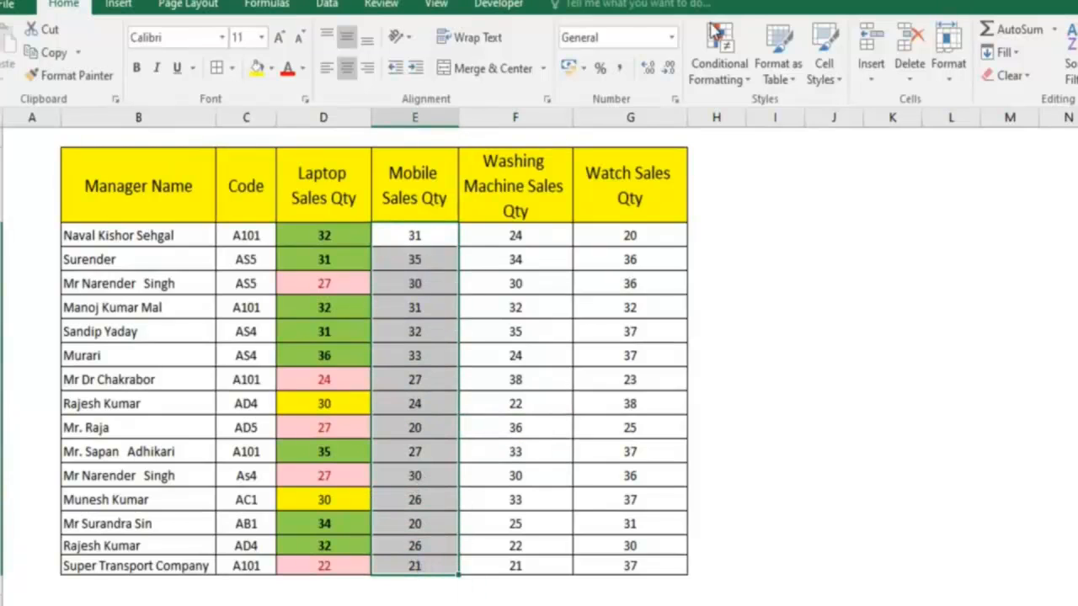
pyautogui.click(715, 70)
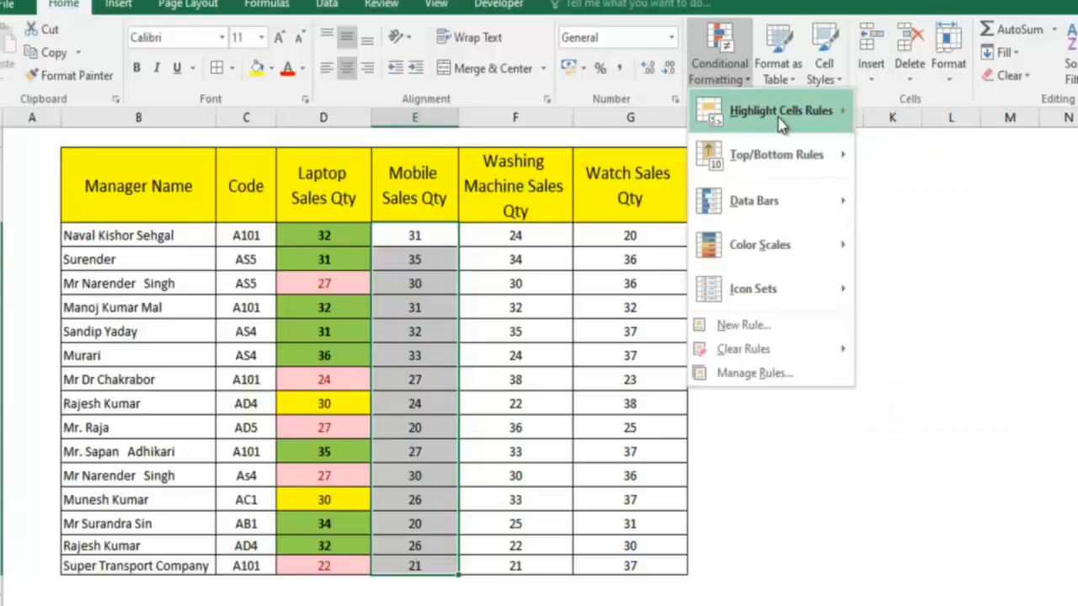
pyautogui.moveTo(829, 114)
pyautogui.click(923, 201)
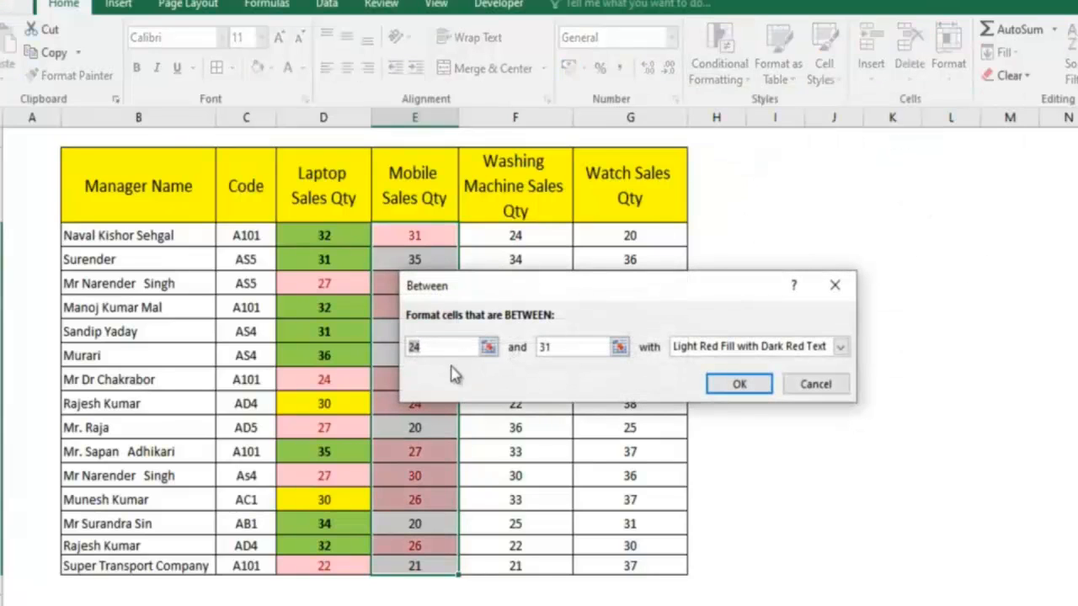
pyautogui.write('25')
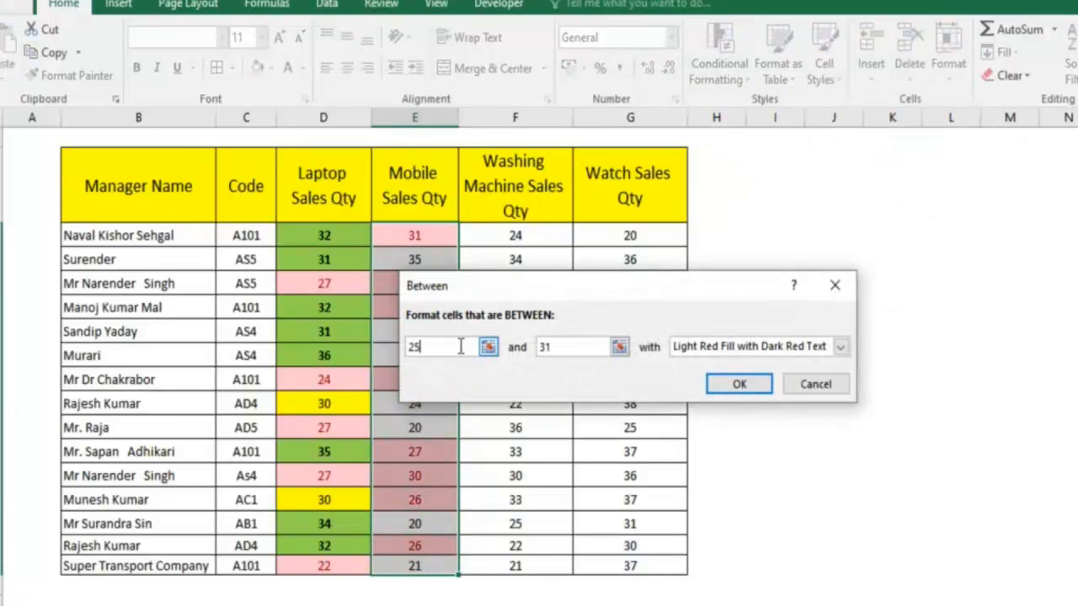
pyautogui.click(569, 346)
pyautogui.press('BackSpace')
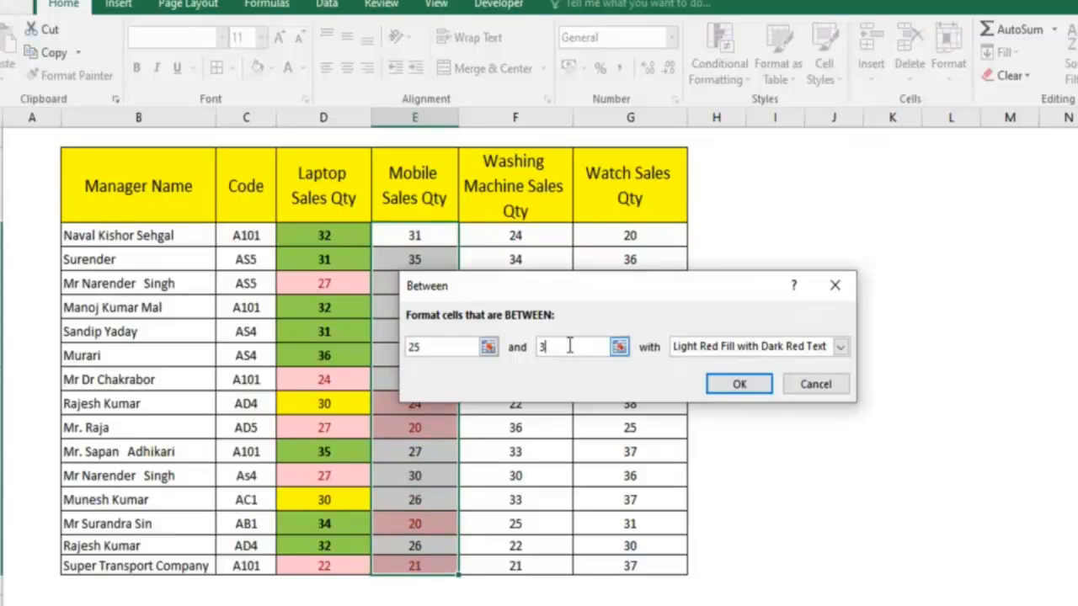
pyautogui.write('0')
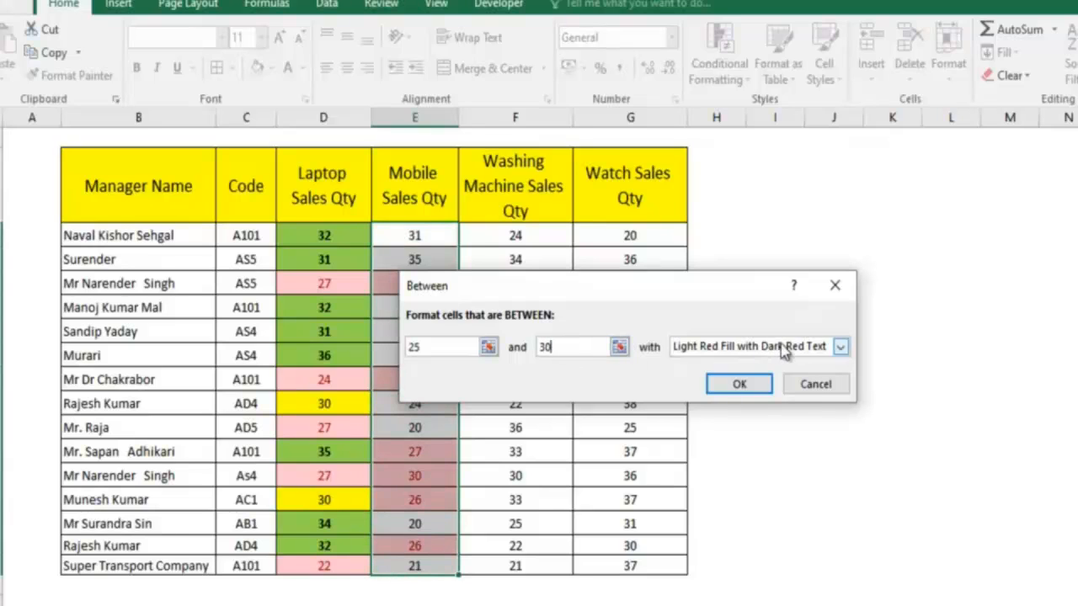
# Give the Between rule a custom format with an orange fill and bold black font, and apply the rule
pyautogui.click(840, 346)
pyautogui.click(743, 444)
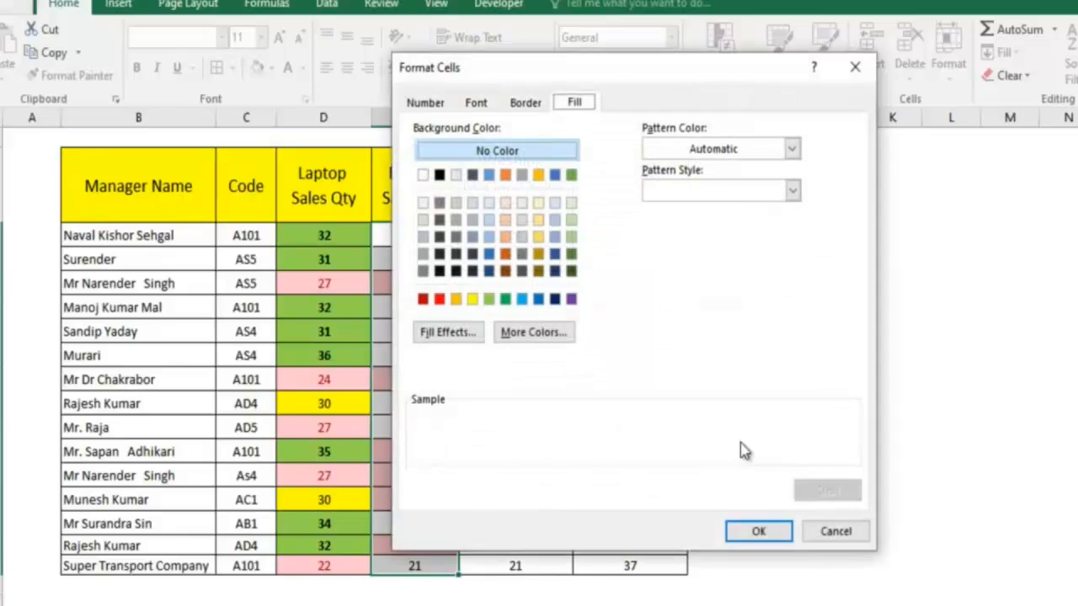
pyautogui.click(456, 301)
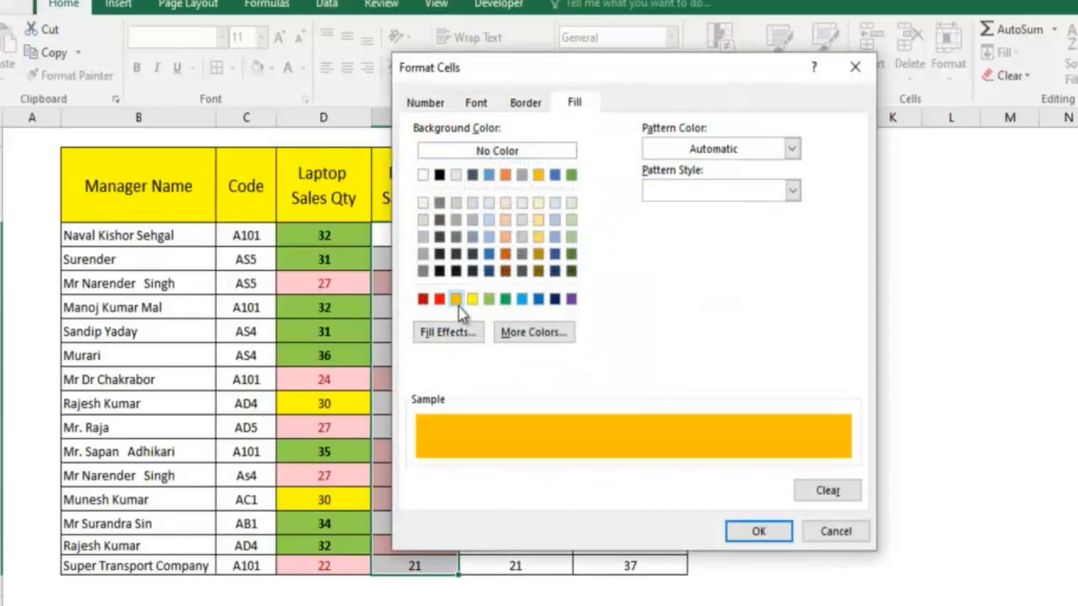
pyautogui.click(478, 108)
pyautogui.click(684, 192)
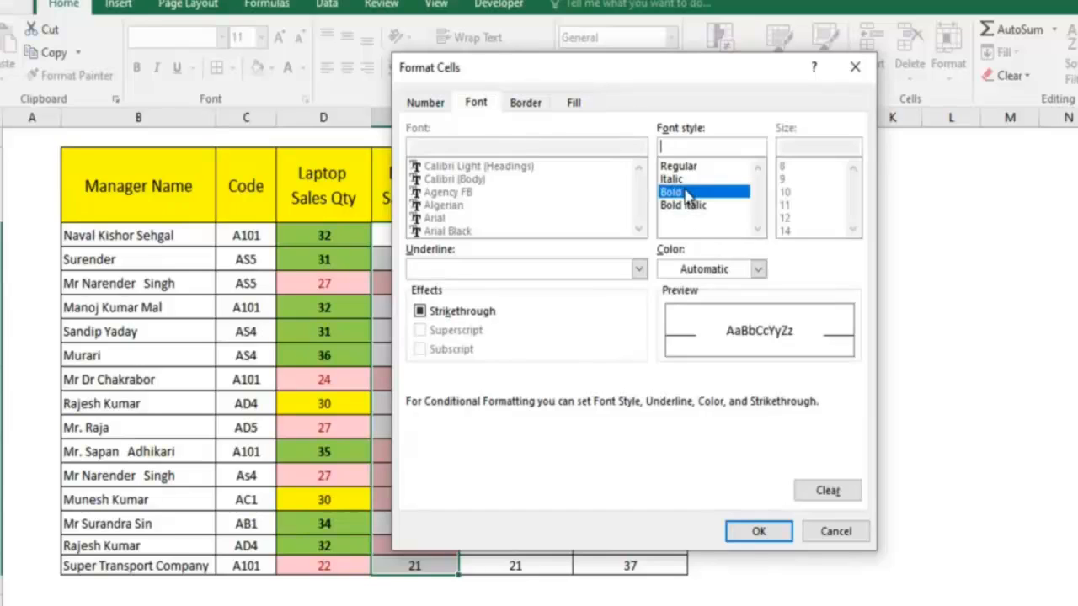
pyautogui.click(695, 269)
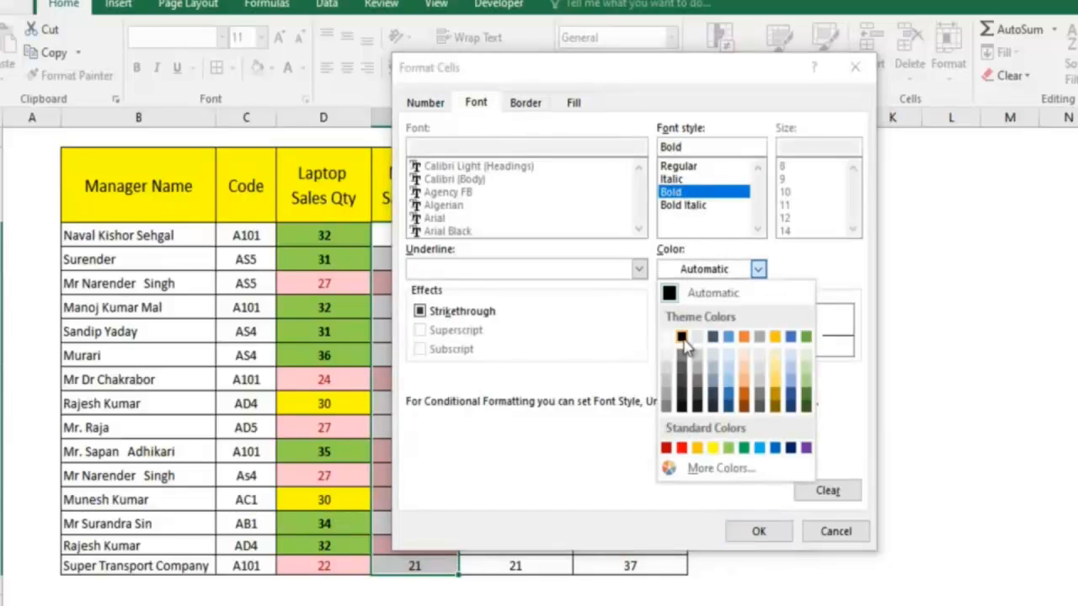
pyautogui.click(687, 346)
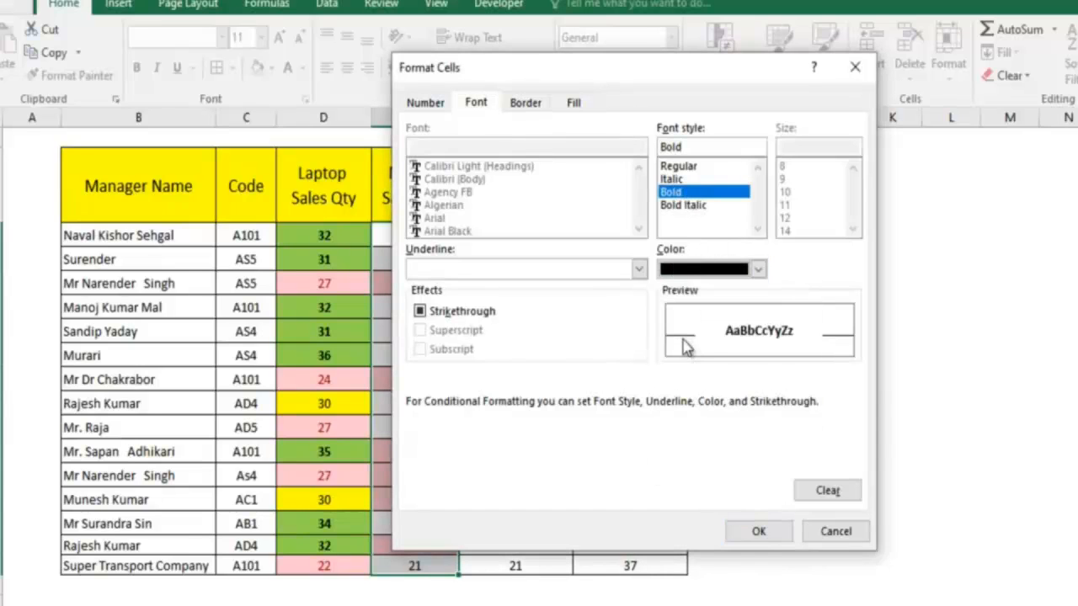
pyautogui.click(757, 532)
pyautogui.click(732, 335)
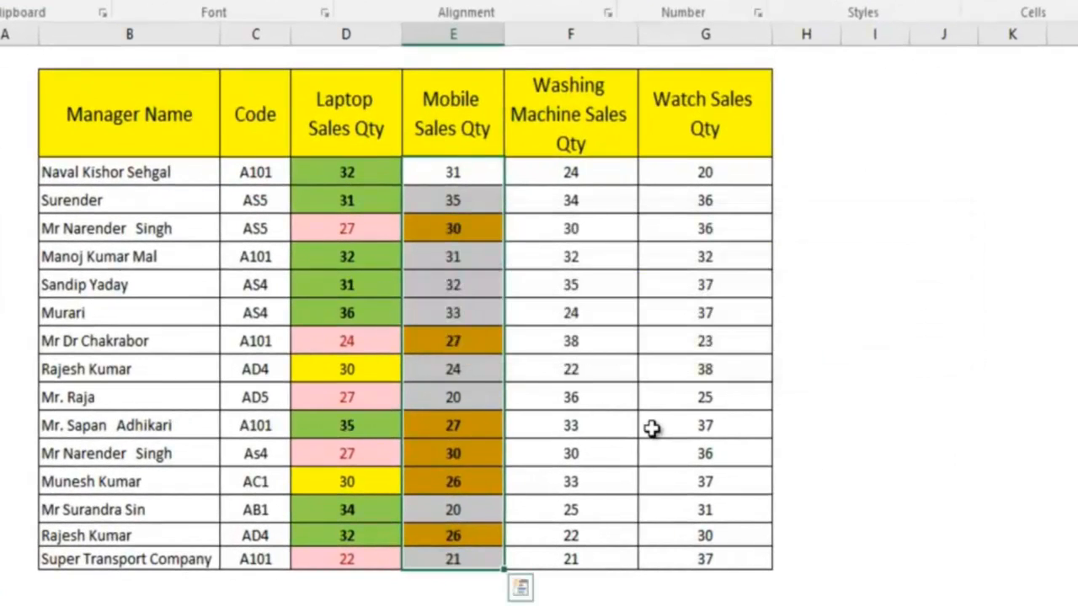
pyautogui.click(653, 429)
pyautogui.moveTo(476, 176); pyautogui.dragTo(456, 560)
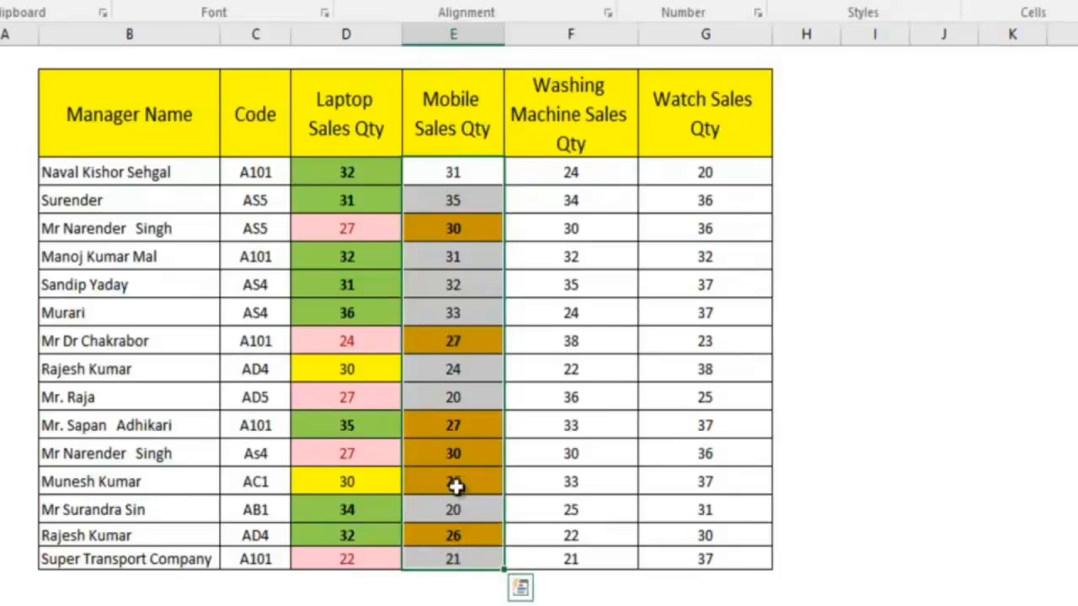
pyautogui.click(540, 397)
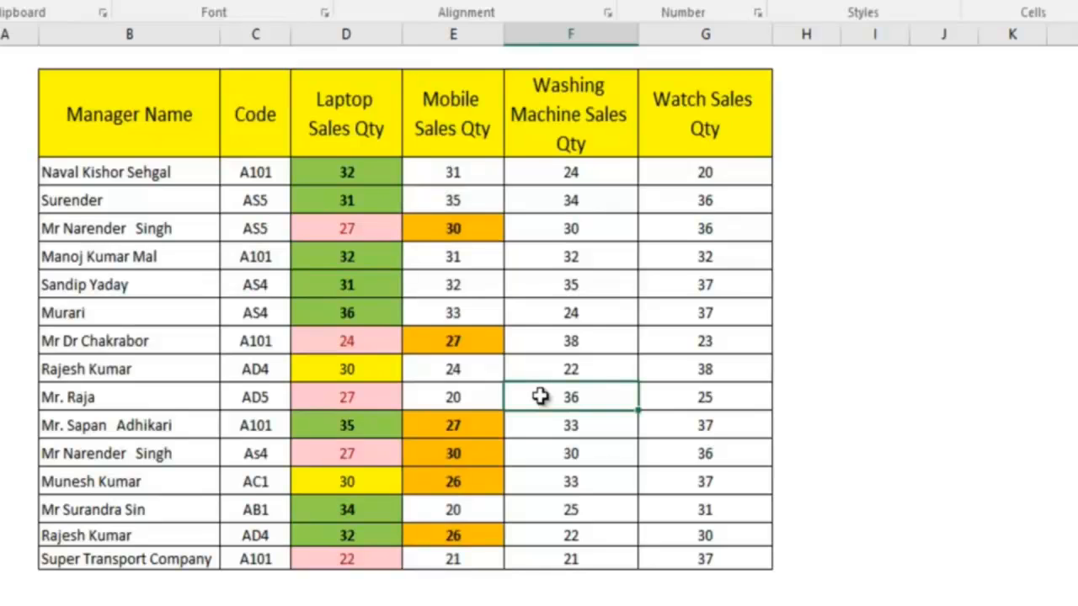
pyautogui.click(595, 320)
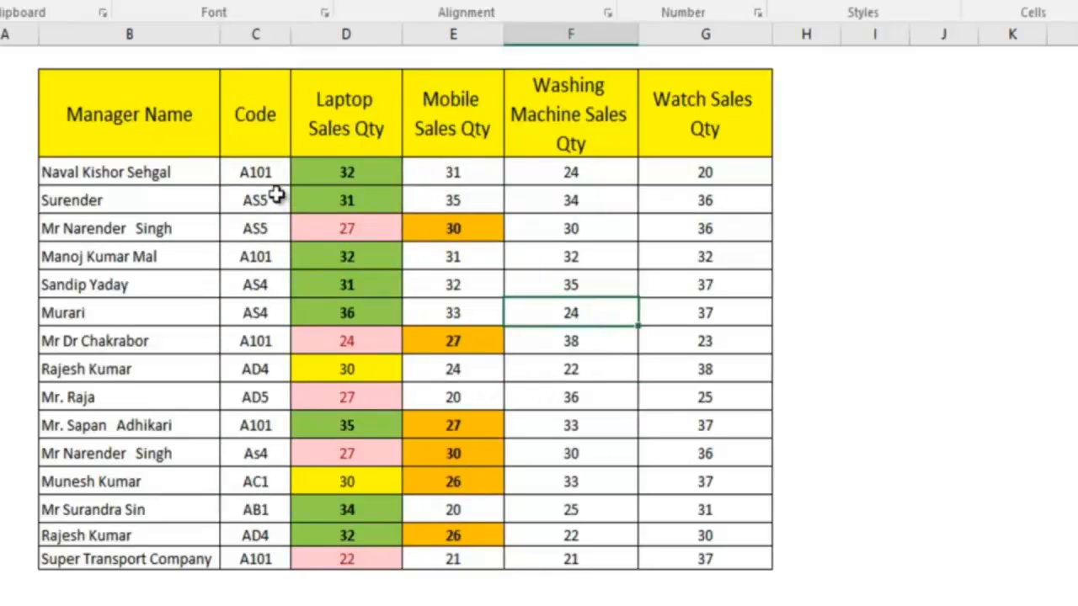
# Create a Text That Contains highlight rule on the Code values C6:C20 for the text As4
pyautogui.moveTo(277, 163); pyautogui.dragTo(266, 559)
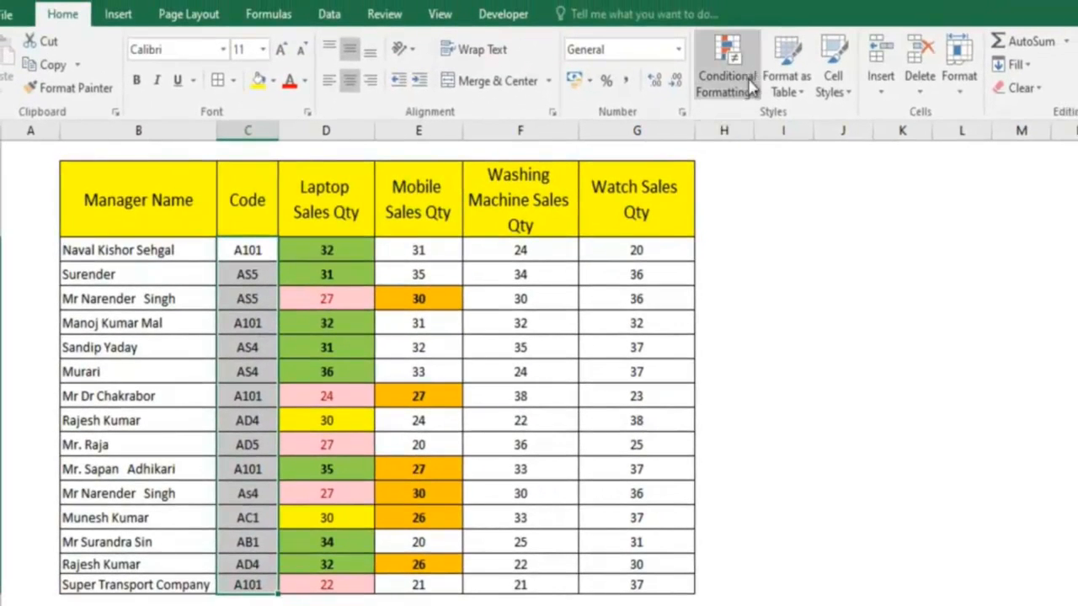
pyautogui.click(751, 88)
pyautogui.moveTo(749, 124)
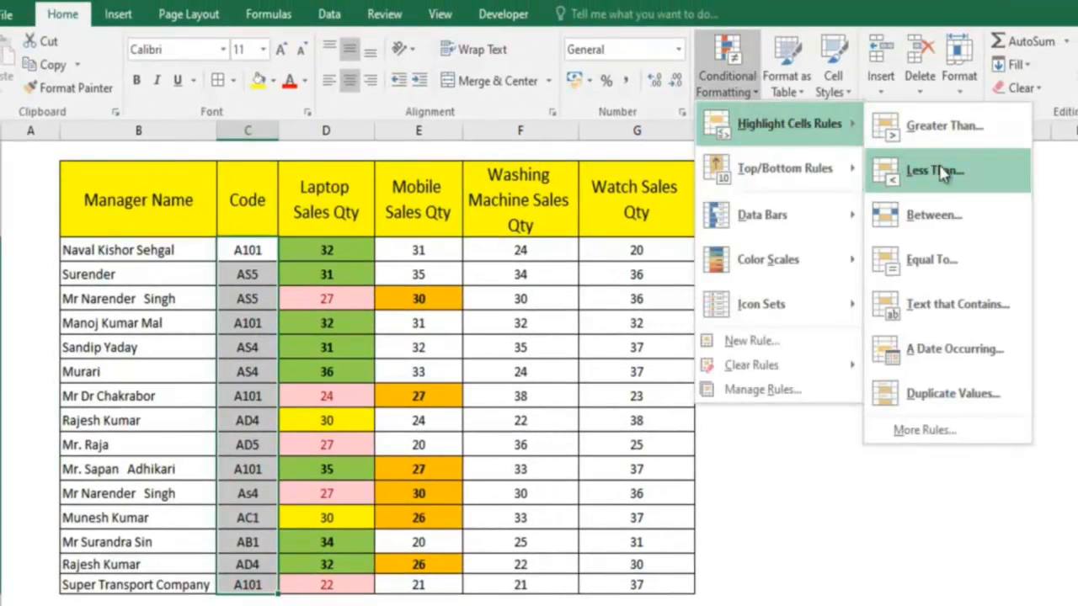
pyautogui.click(931, 308)
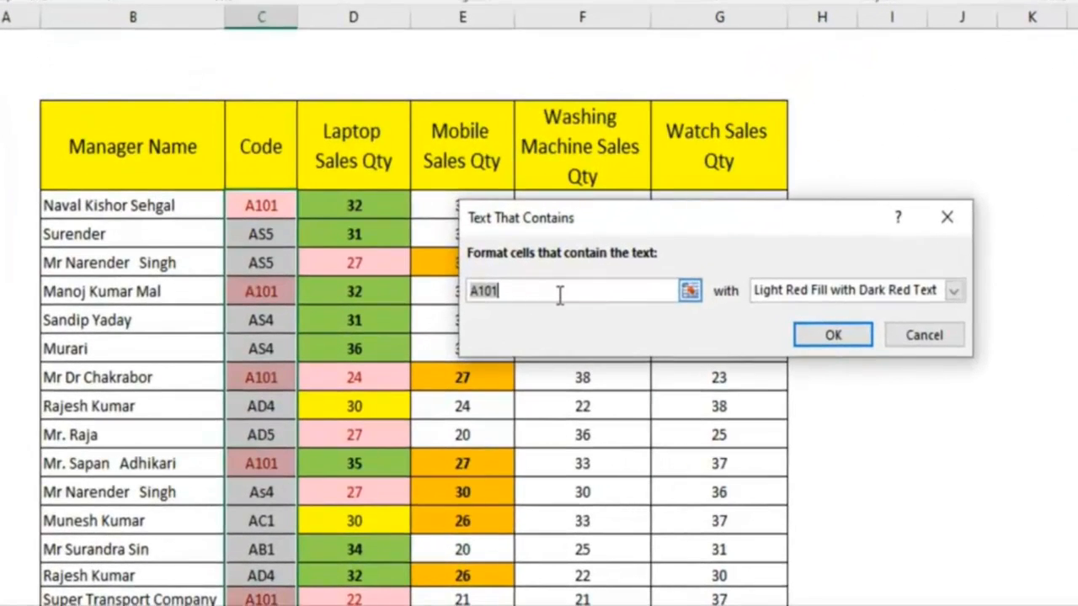
pyautogui.write('As')
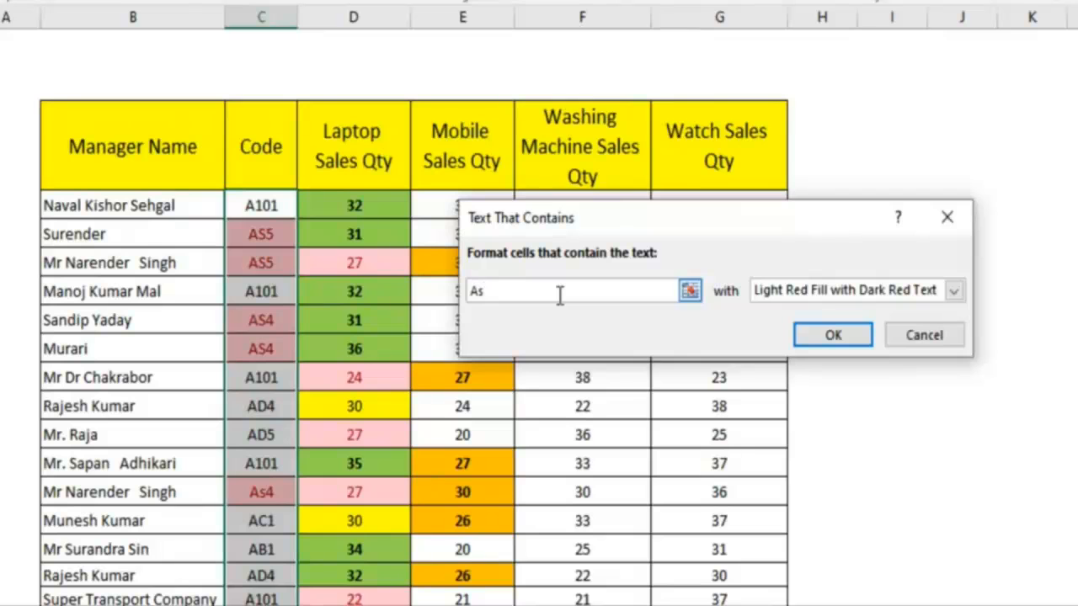
pyautogui.write('4')
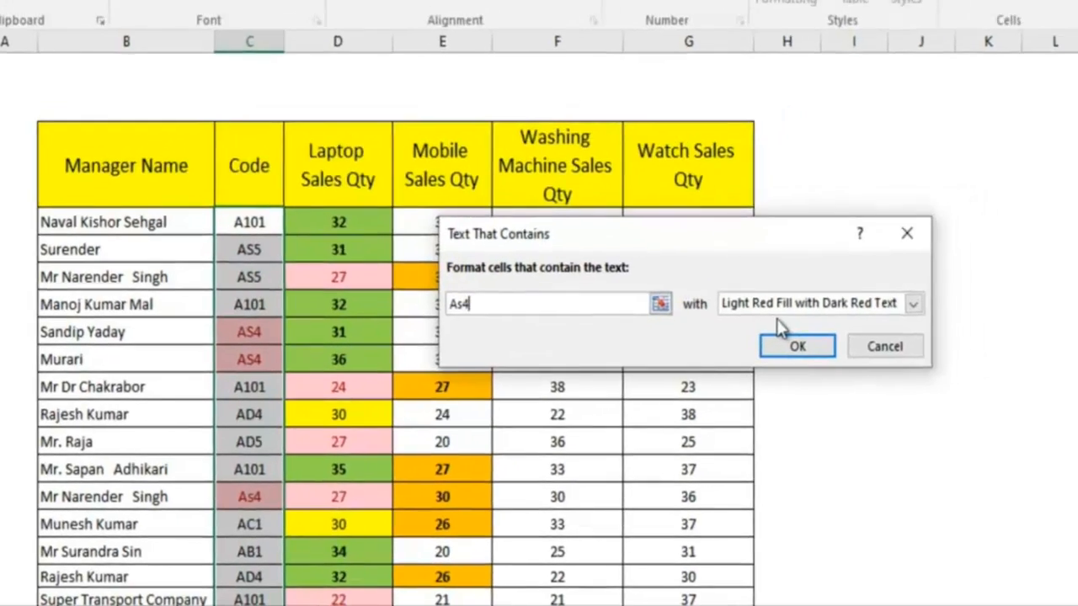
# Give the Text That Contains rule a custom format with bold white font and dark blue fill, and apply the rule
pyautogui.click(953, 290)
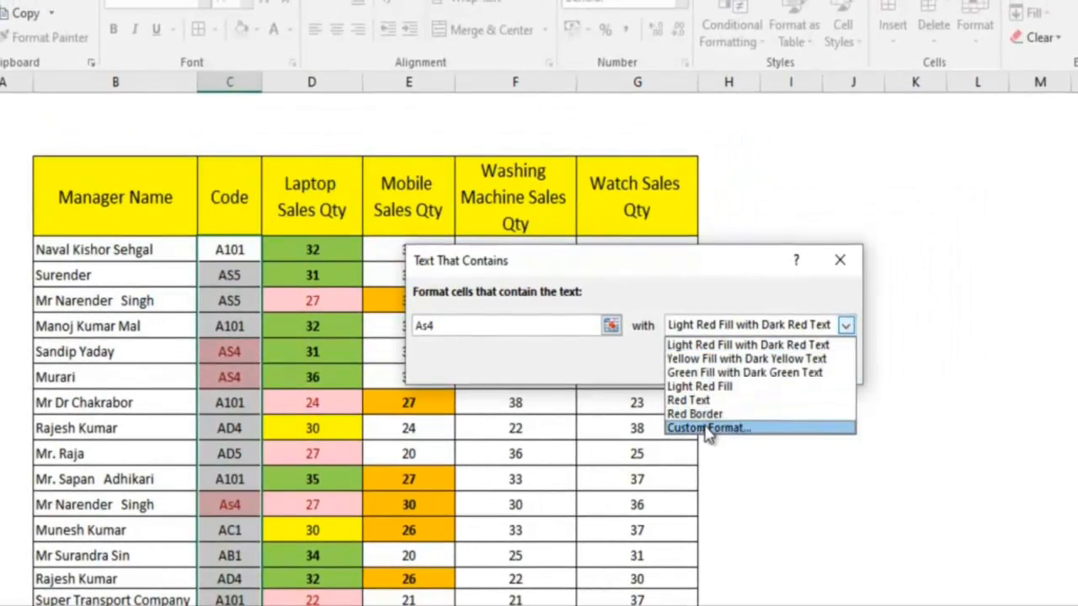
pyautogui.click(707, 429)
pyautogui.click(532, 67)
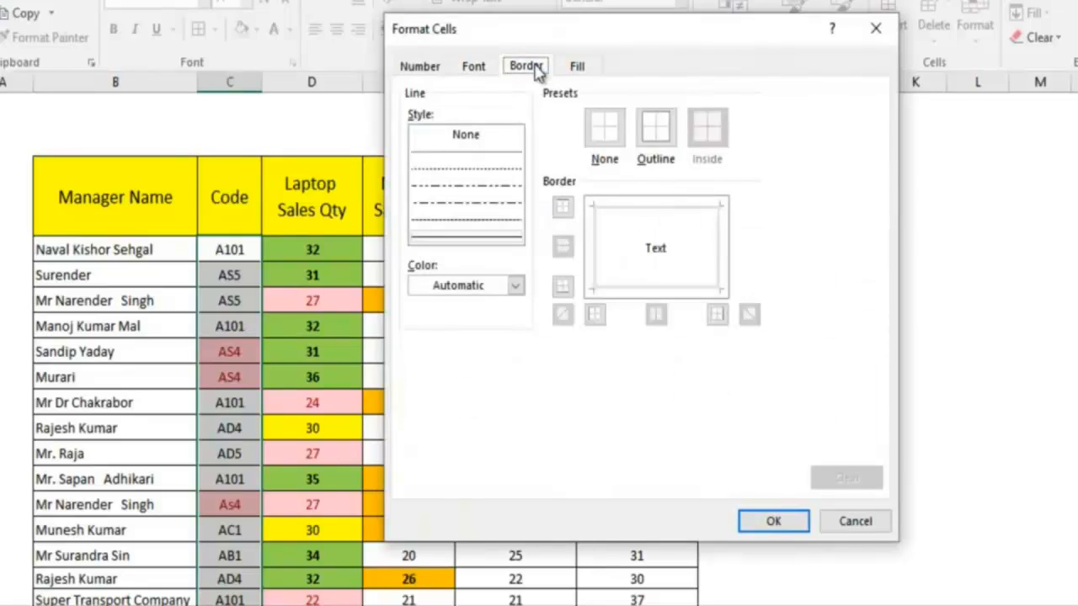
pyautogui.click(486, 70)
pyautogui.click(705, 243)
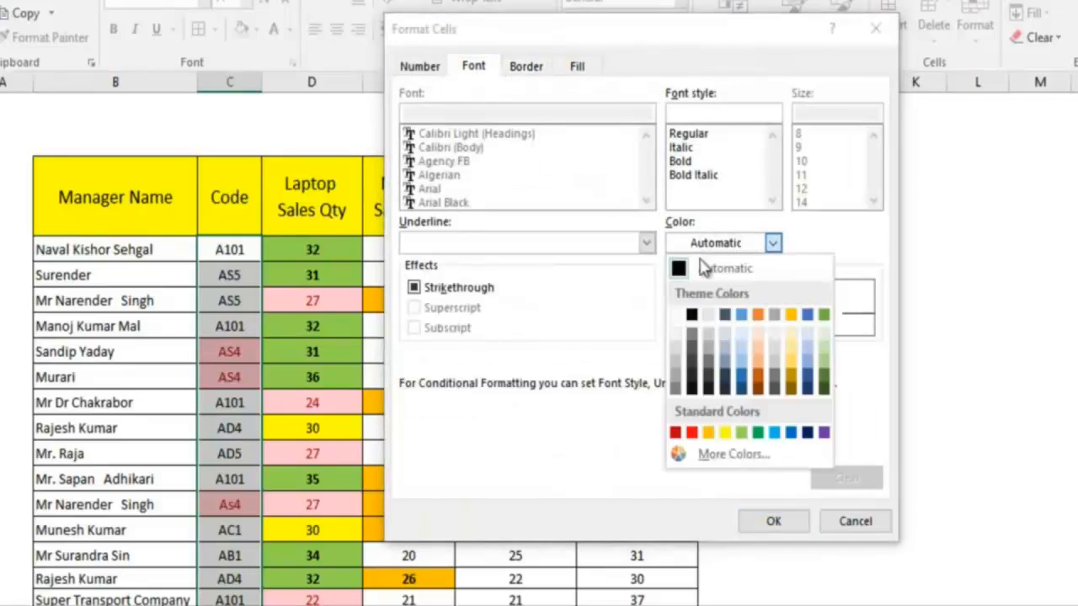
pyautogui.click(676, 315)
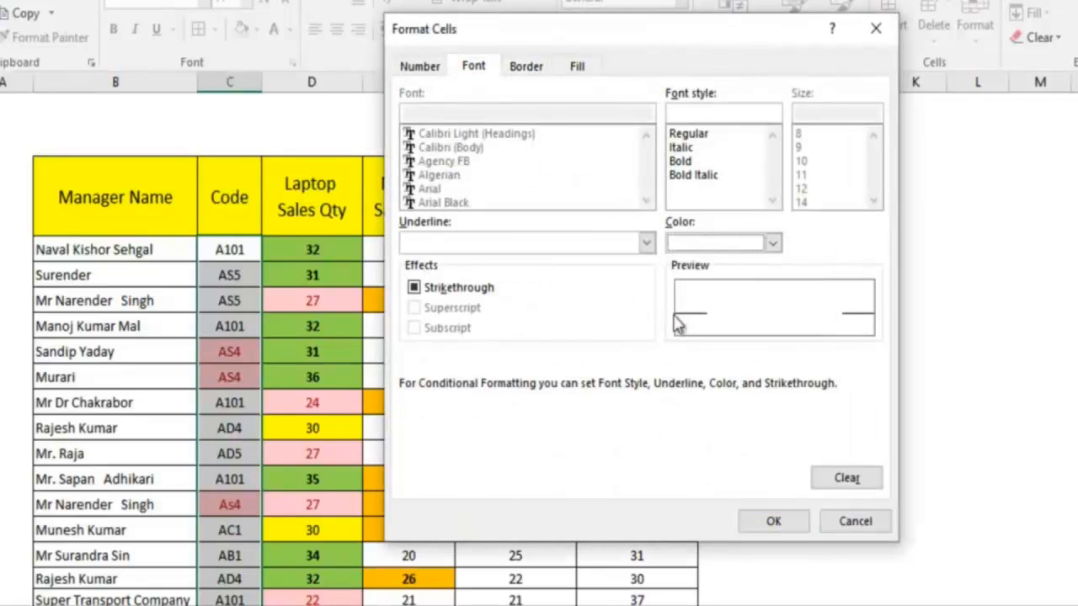
pyautogui.click(684, 160)
pyautogui.click(590, 67)
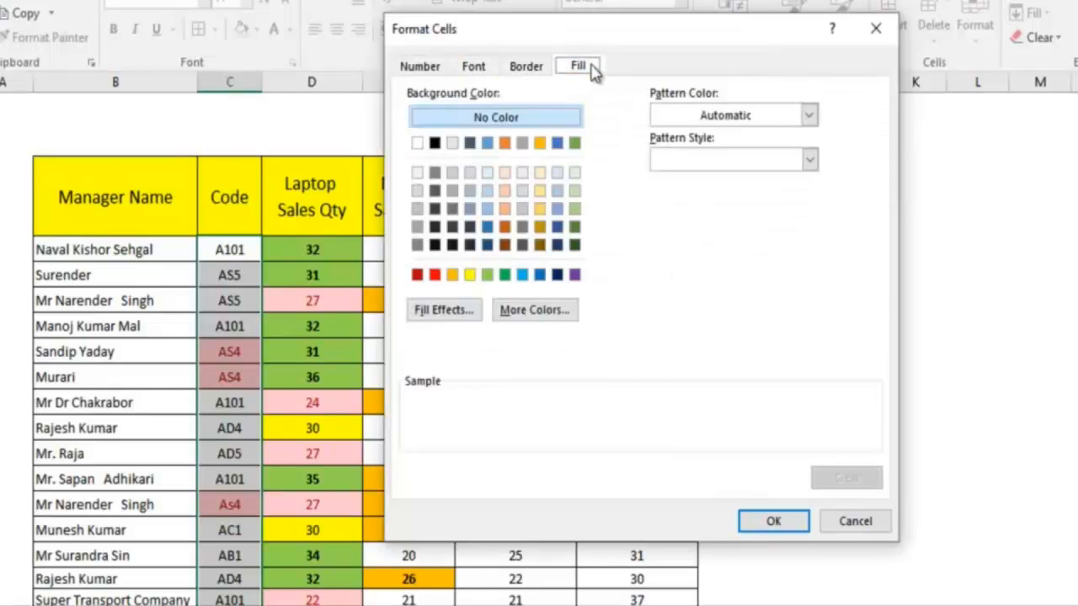
pyautogui.click(557, 276)
pyautogui.click(770, 521)
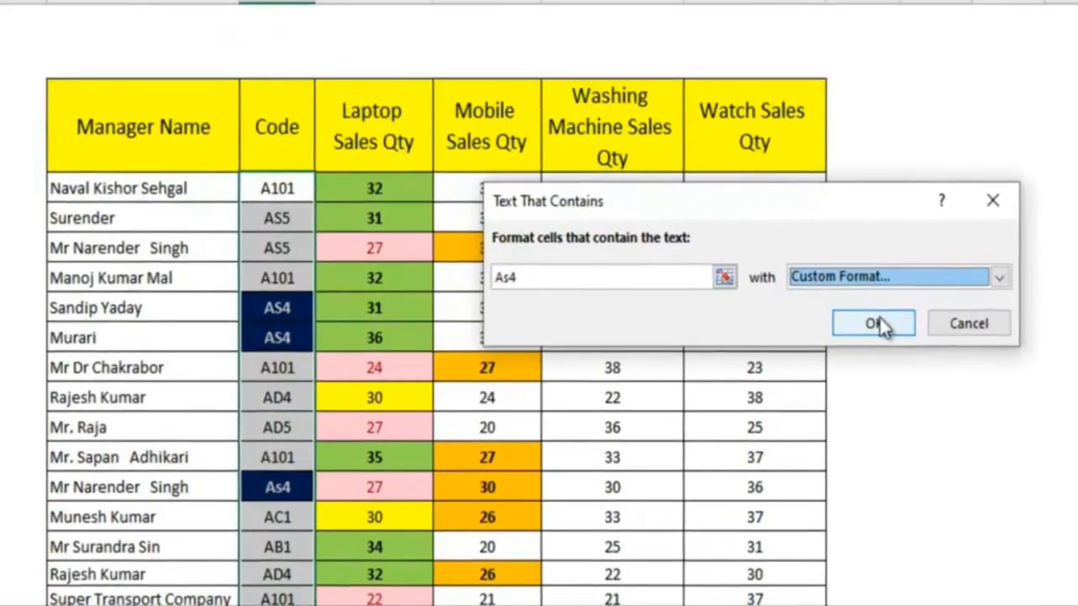
pyautogui.click(760, 360)
pyautogui.click(335, 447)
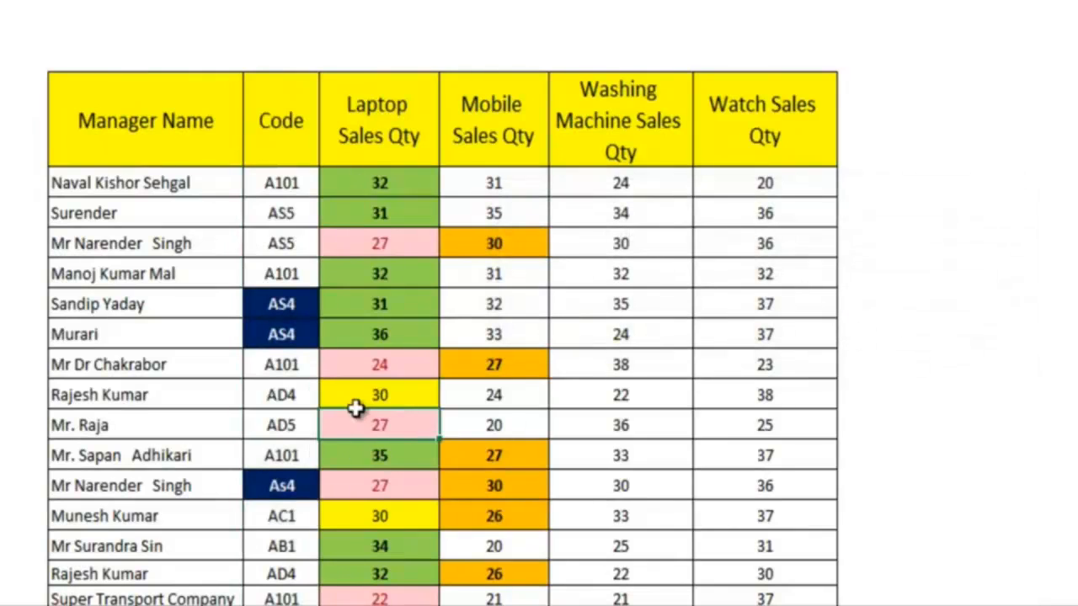
pyautogui.moveTo(283, 216); pyautogui.dragTo(276, 518)
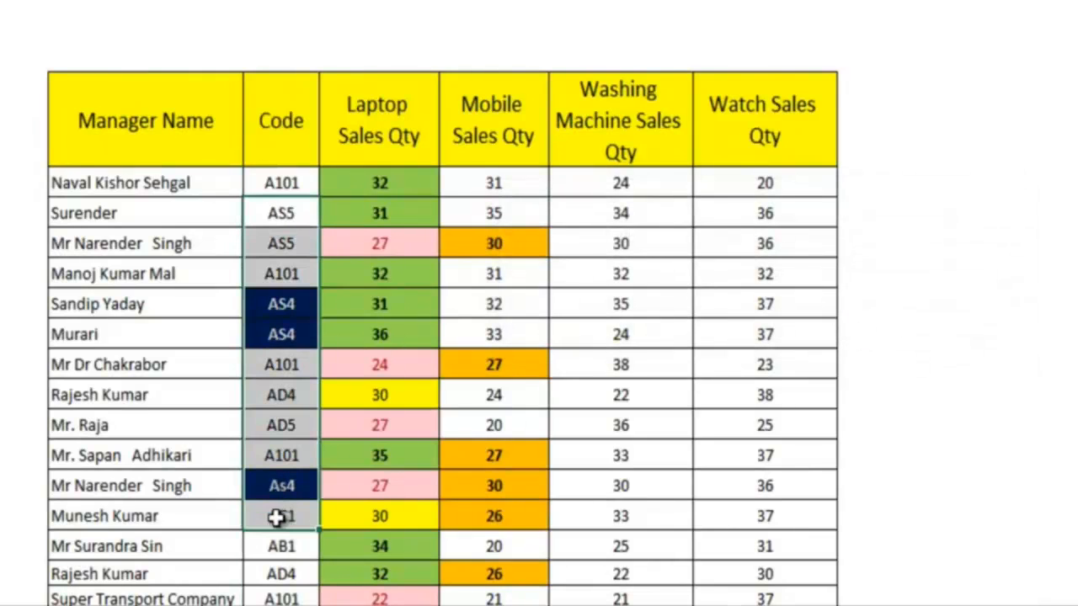
pyautogui.click(361, 424)
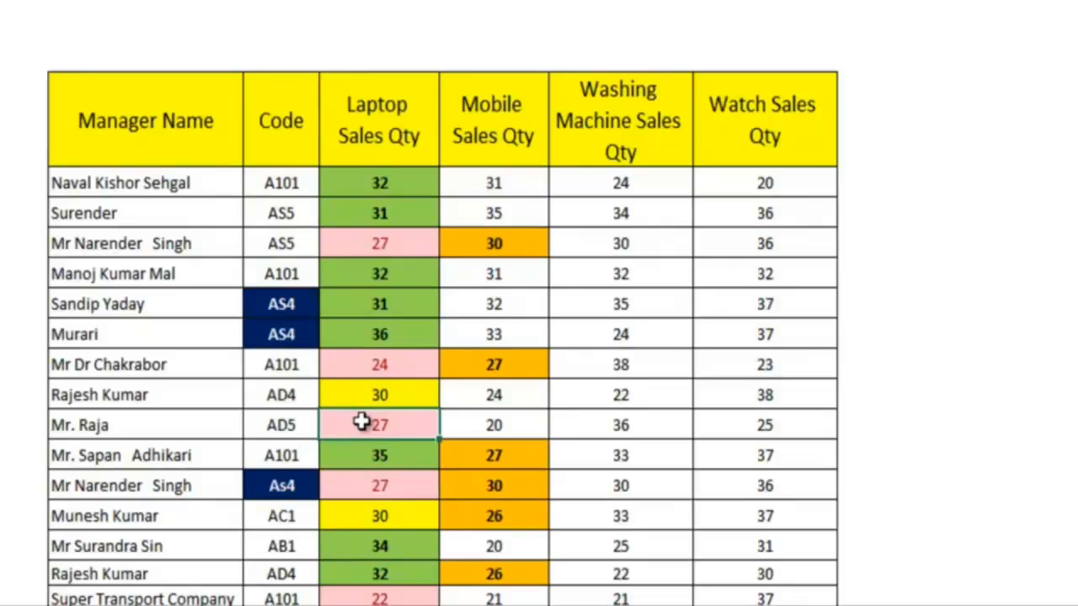
pyautogui.moveTo(291, 303); pyautogui.dragTo(291, 334)
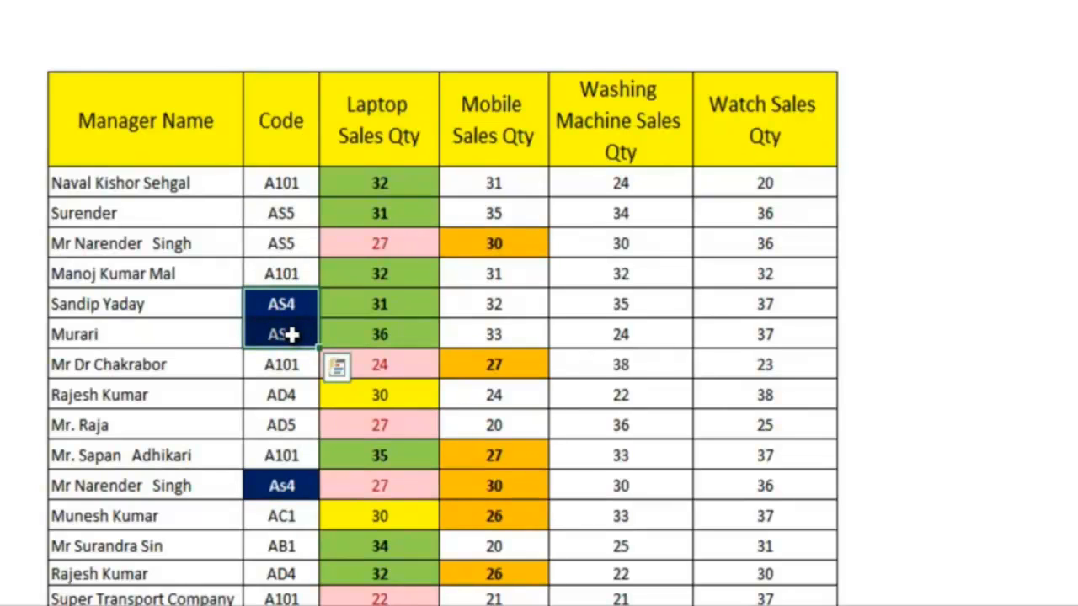
pyautogui.click(380, 337)
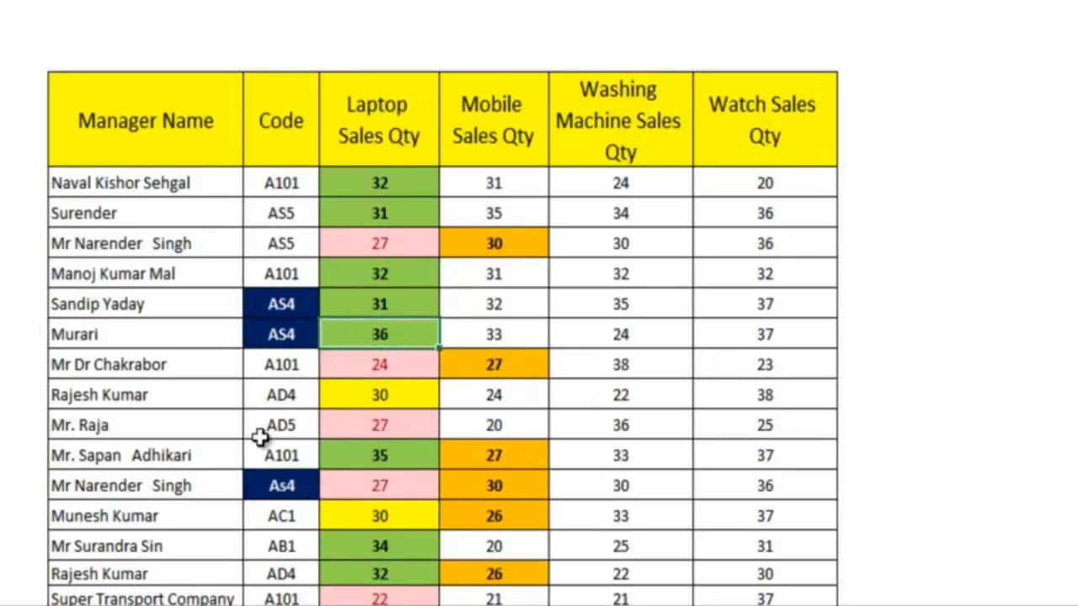
pyautogui.moveTo(291, 305); pyautogui.dragTo(378, 335)
pyautogui.click(490, 401)
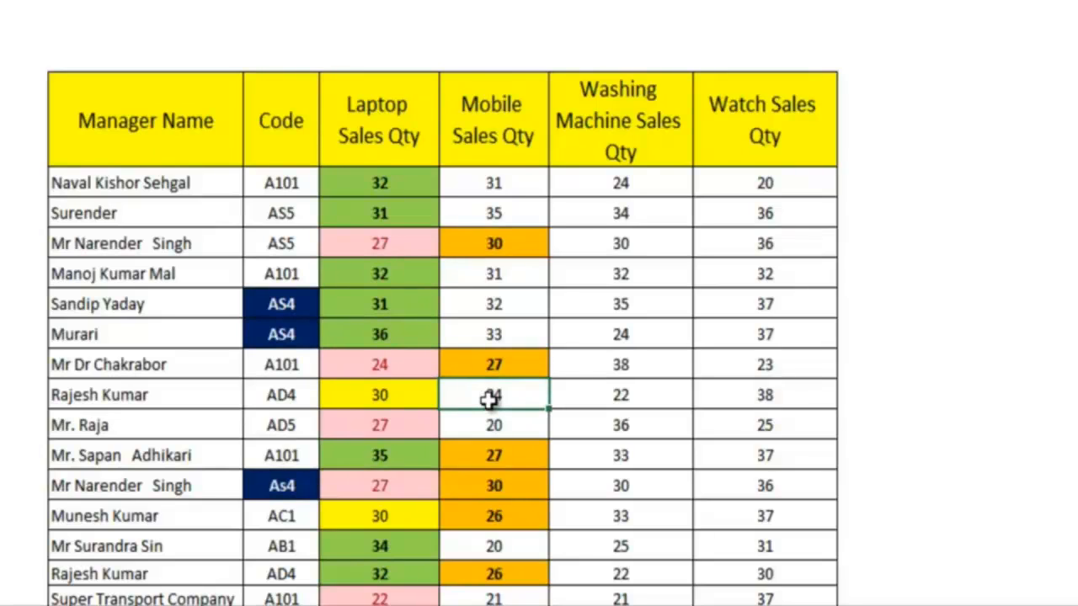
# Create a Duplicate Values highlight rule on the Manager Name cells B6:B20 with Light Red Fill with Dark Red Text, and apply it
pyautogui.scroll(-1, 489, 401)
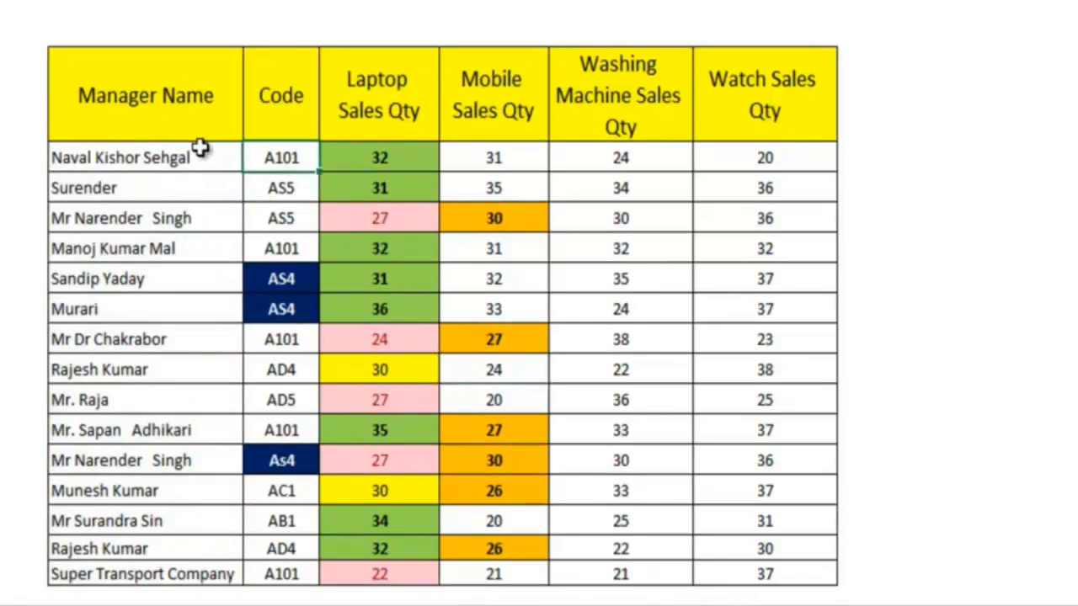
pyautogui.moveTo(202, 148); pyautogui.dragTo(187, 574)
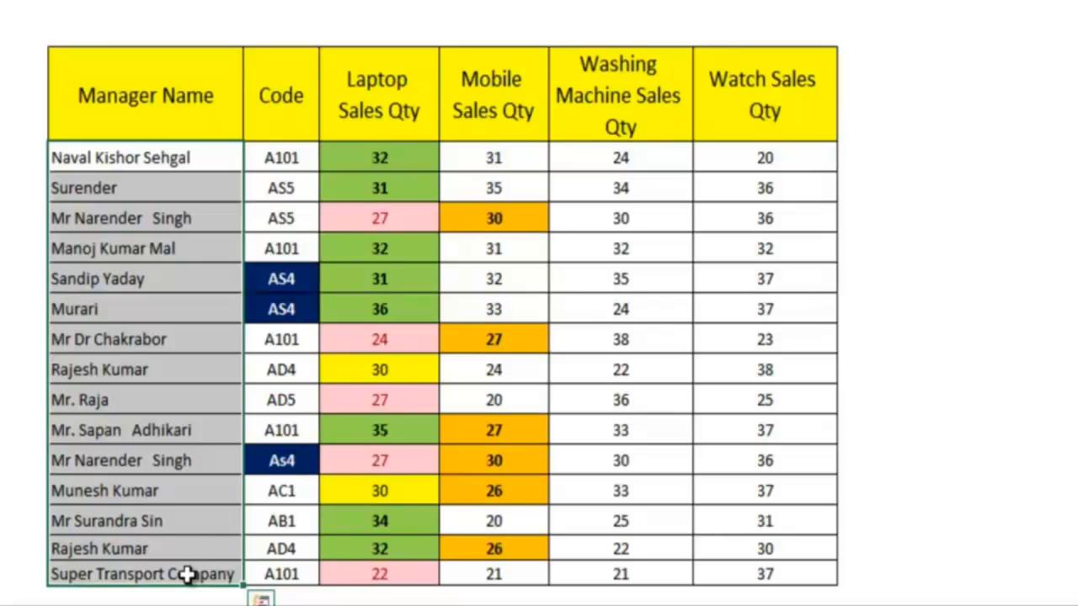
pyautogui.click(363, 265)
pyautogui.moveTo(193, 161); pyautogui.dragTo(145, 581)
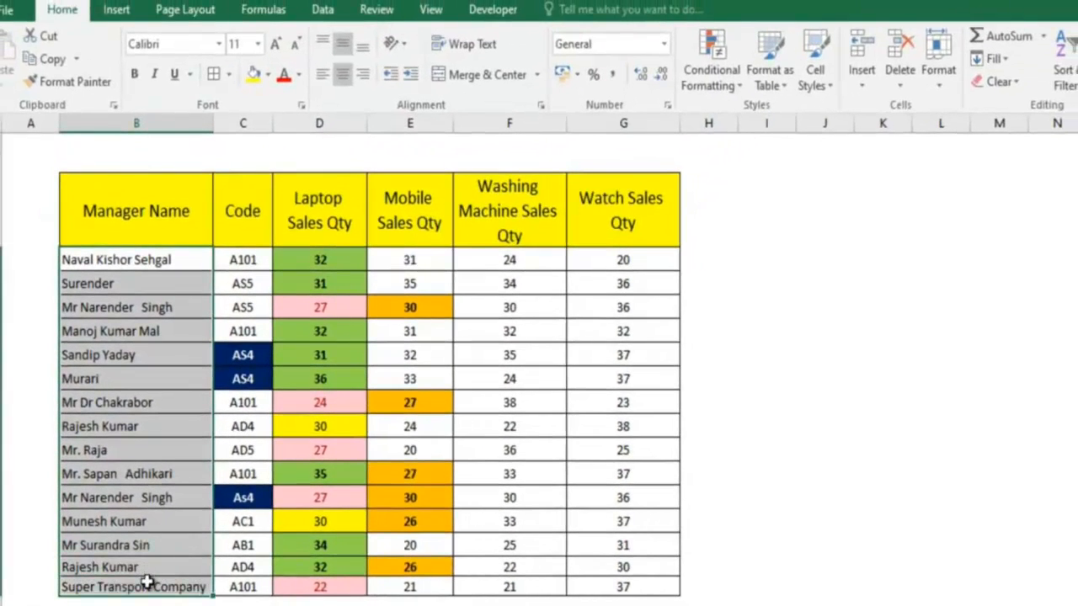
pyautogui.click(739, 75)
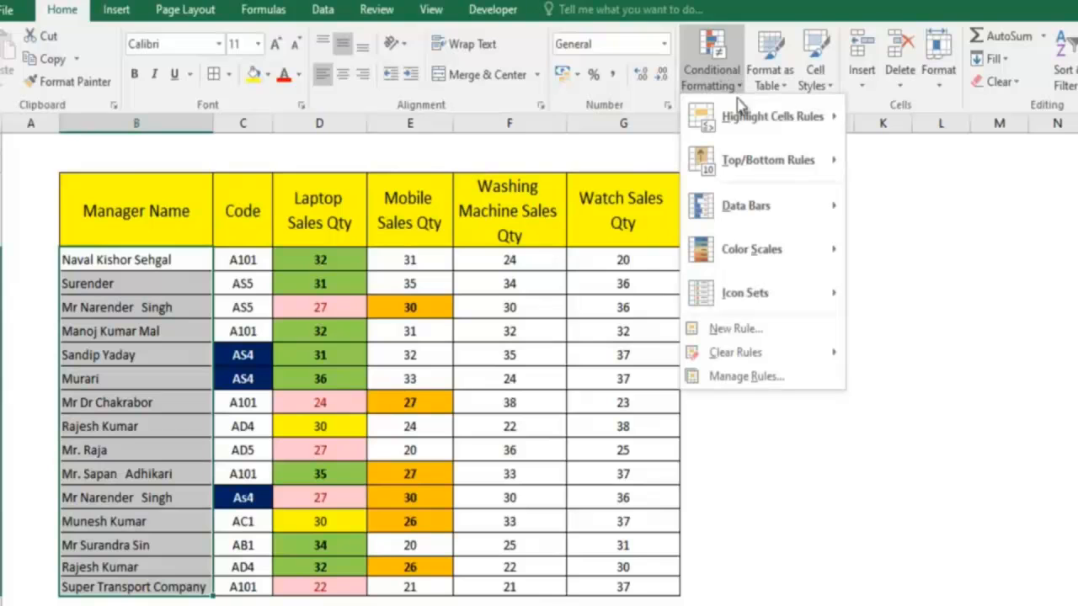
pyautogui.moveTo(745, 118)
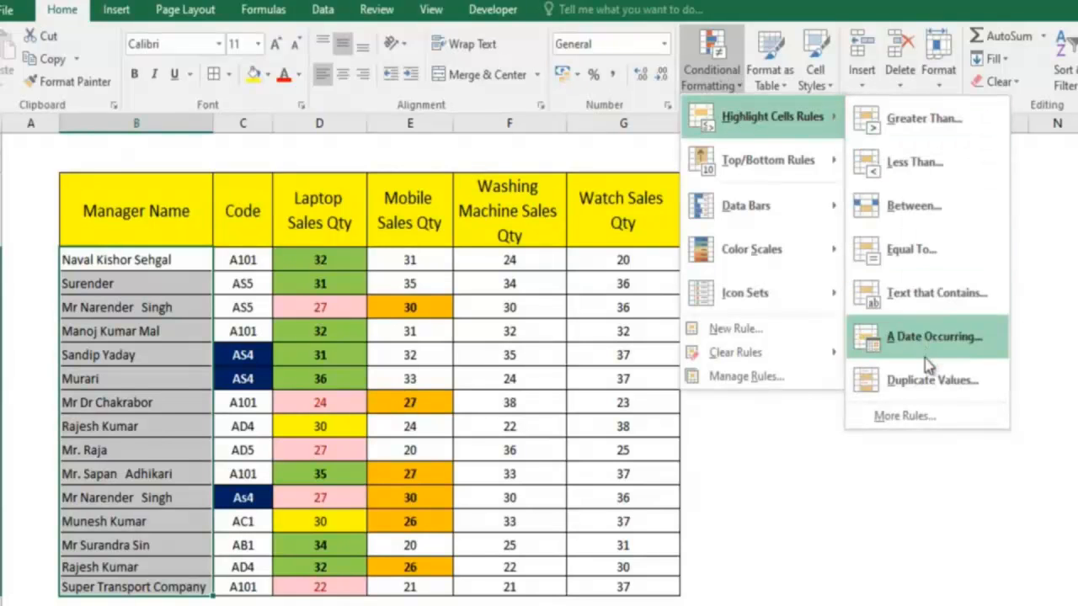
pyautogui.click(930, 379)
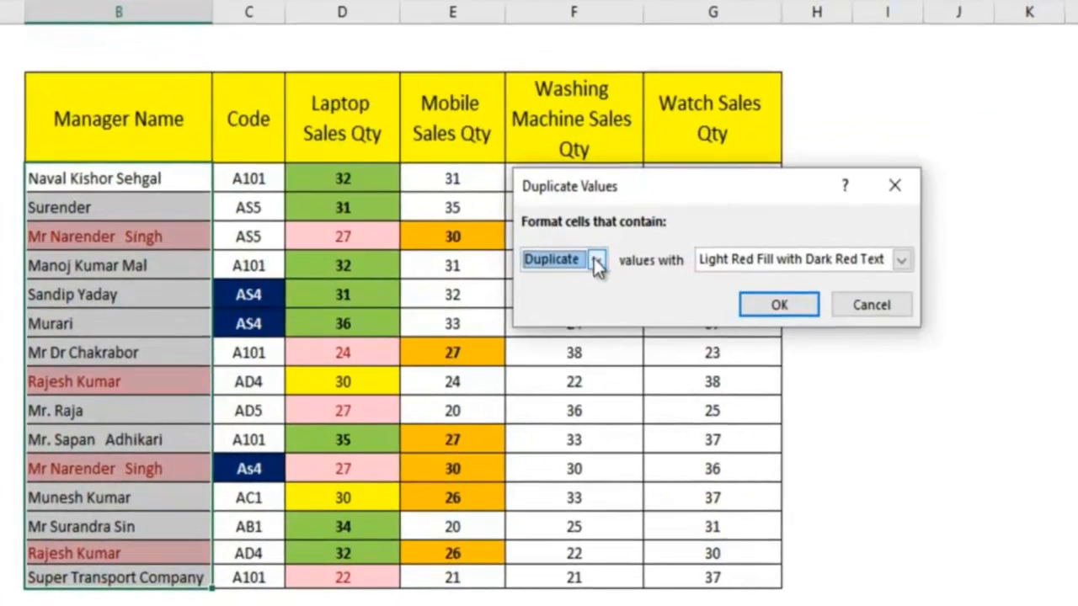
pyautogui.click(569, 286)
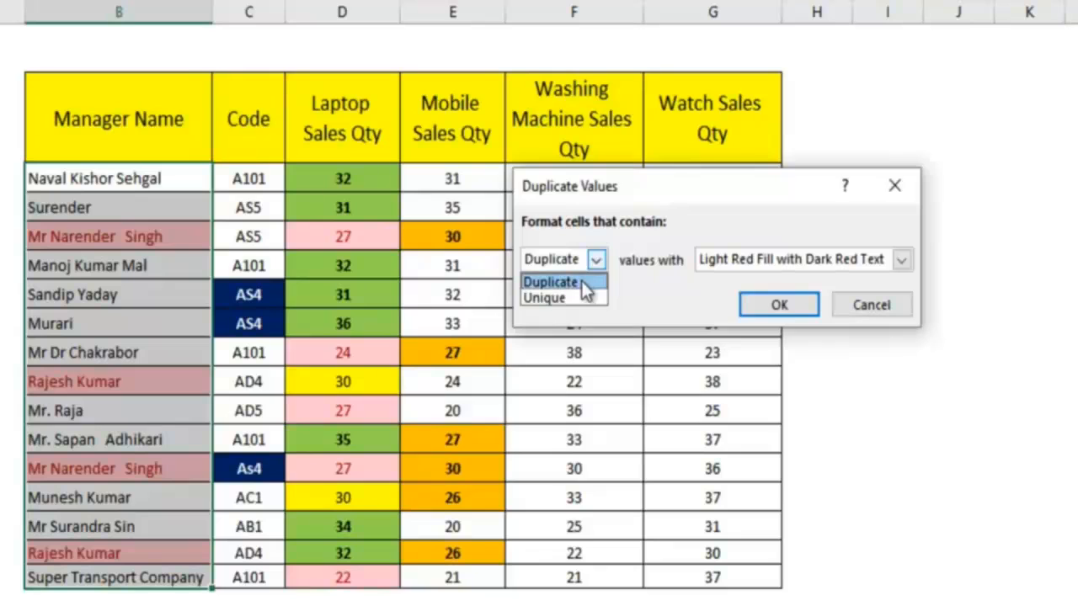
pyautogui.click(581, 280)
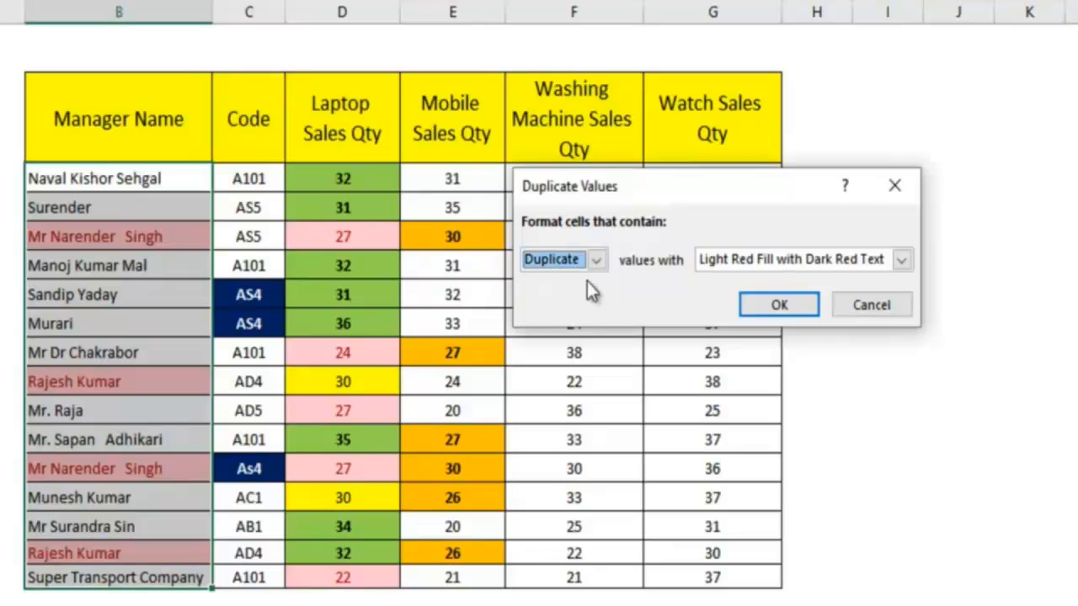
pyautogui.click(810, 257)
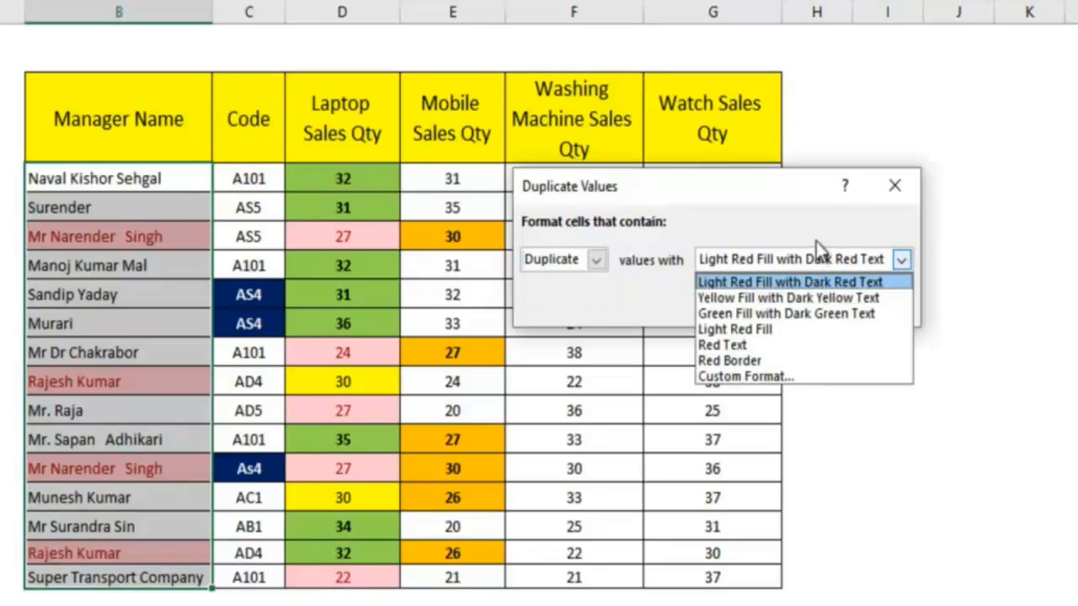
pyautogui.click(810, 260)
pyautogui.click(788, 298)
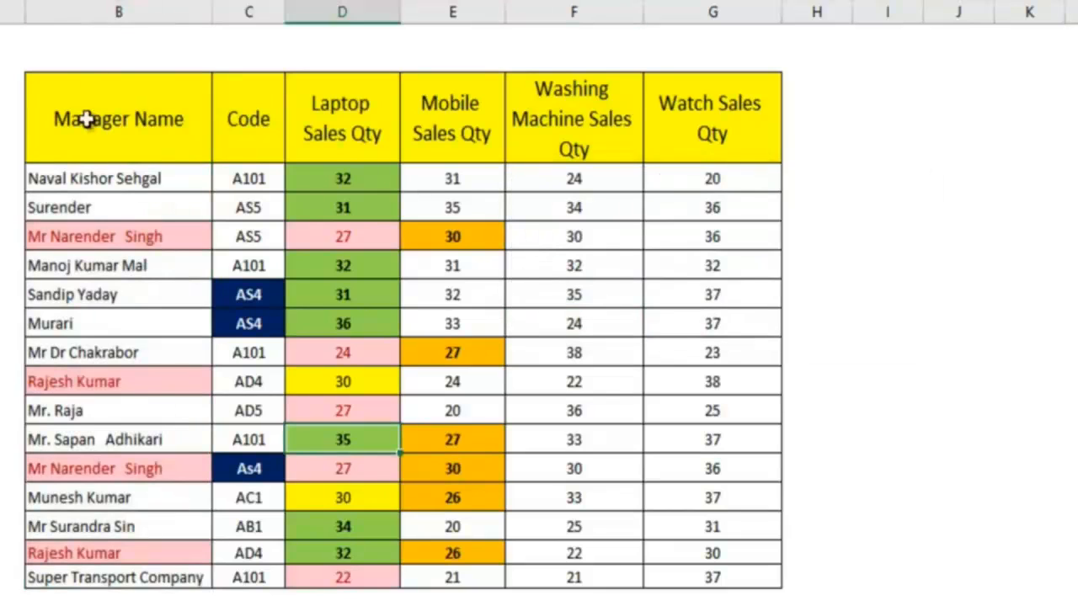
# Delete the entire worksheet row of the second highlighted duplicate manager entry, the one with code As4
pyautogui.click(98, 237)
pyautogui.moveTo(97, 237); pyautogui.dragTo(132, 472)
pyautogui.click(159, 240)
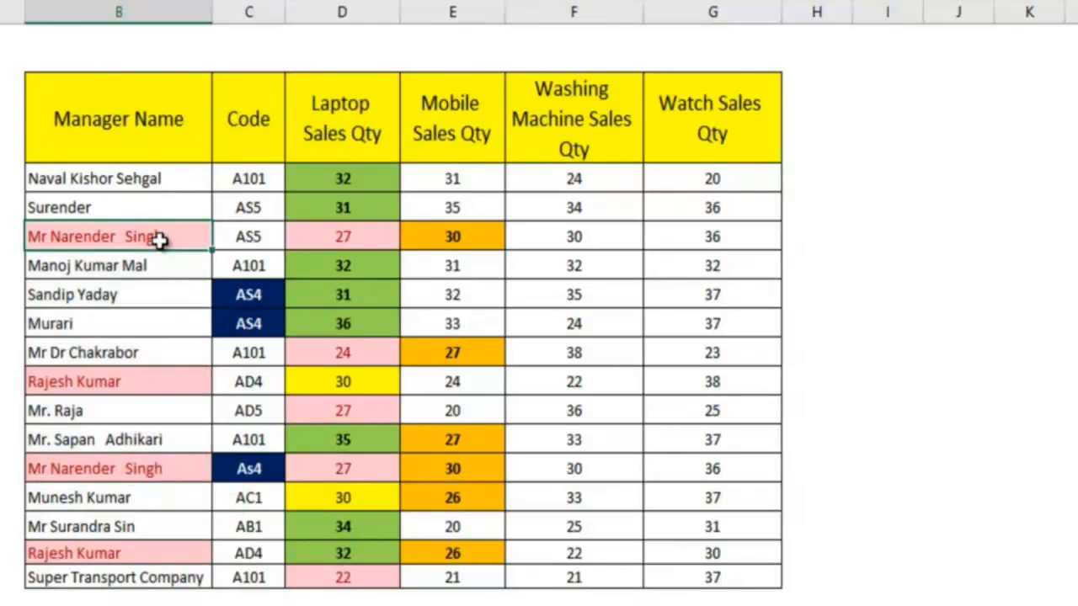
pyautogui.keyDown('ctrl'); pyautogui.click(150, 475); pyautogui.keyUp('ctrl')
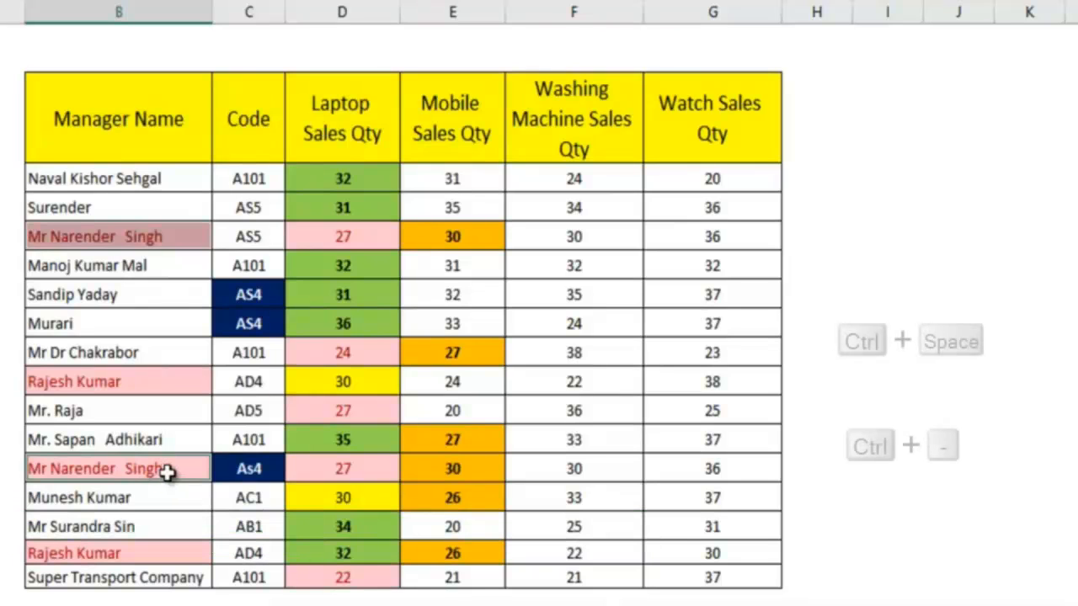
pyautogui.click(168, 472)
pyautogui.hotkey('shift', 'space')
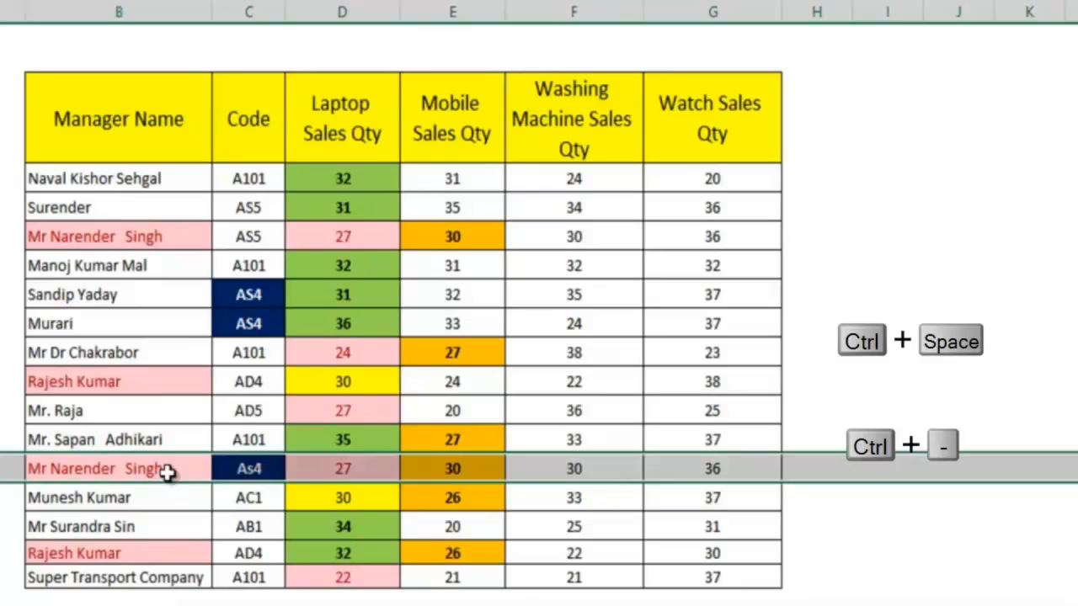
pyautogui.hotkey('ctrl', '-')
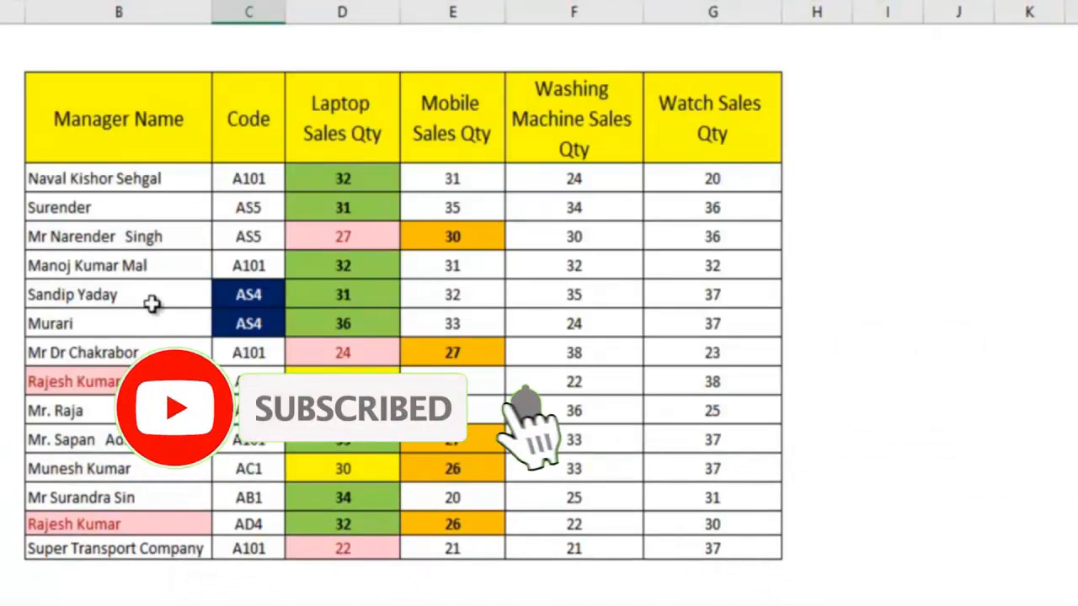
# Delete the entire worksheet row of the lower duplicate manager entry with code AD4 and laptop quantity 32
pyautogui.click(145, 235)
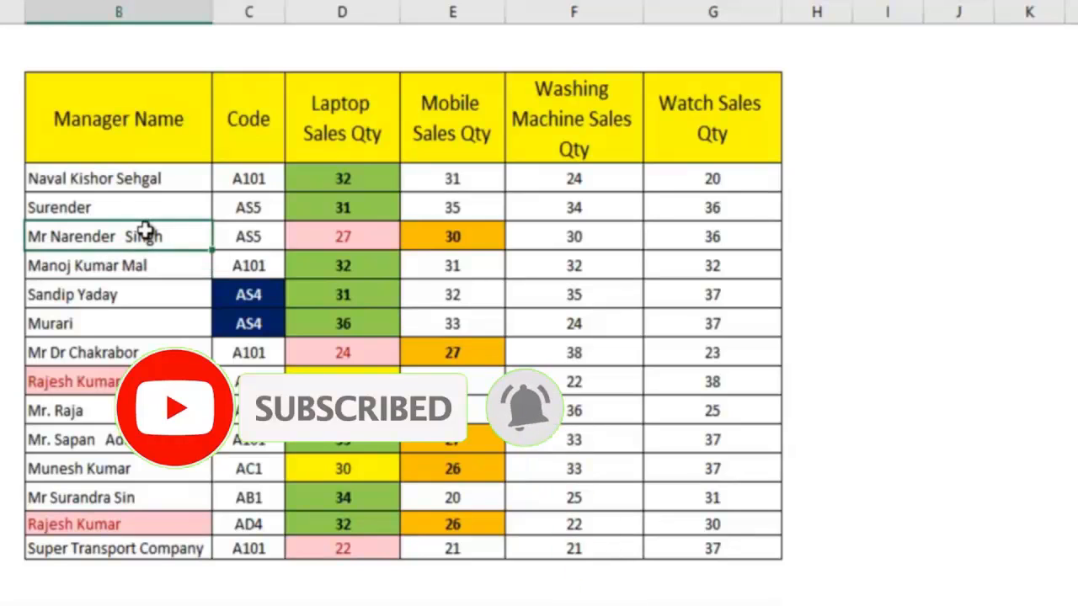
pyautogui.click(116, 520)
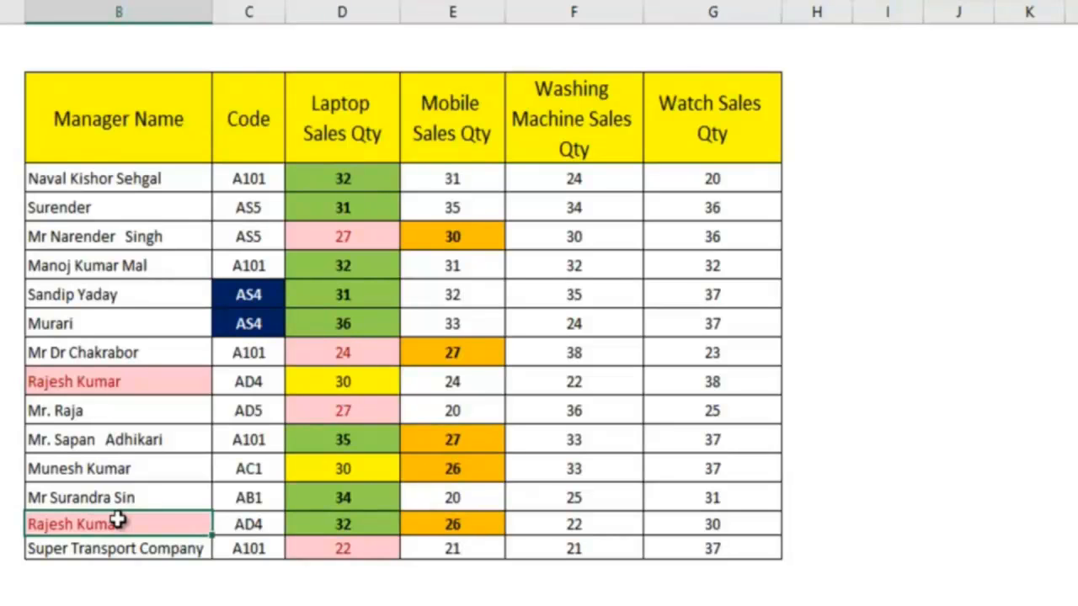
pyautogui.hotkey('shift', 'space')
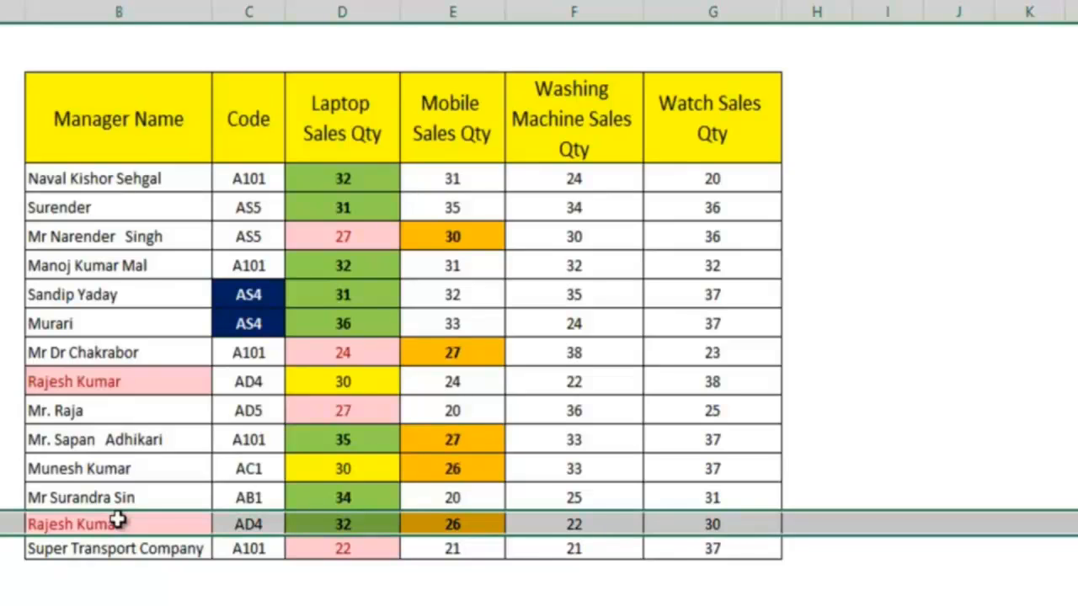
pyautogui.hotkey('ctrl', '-')
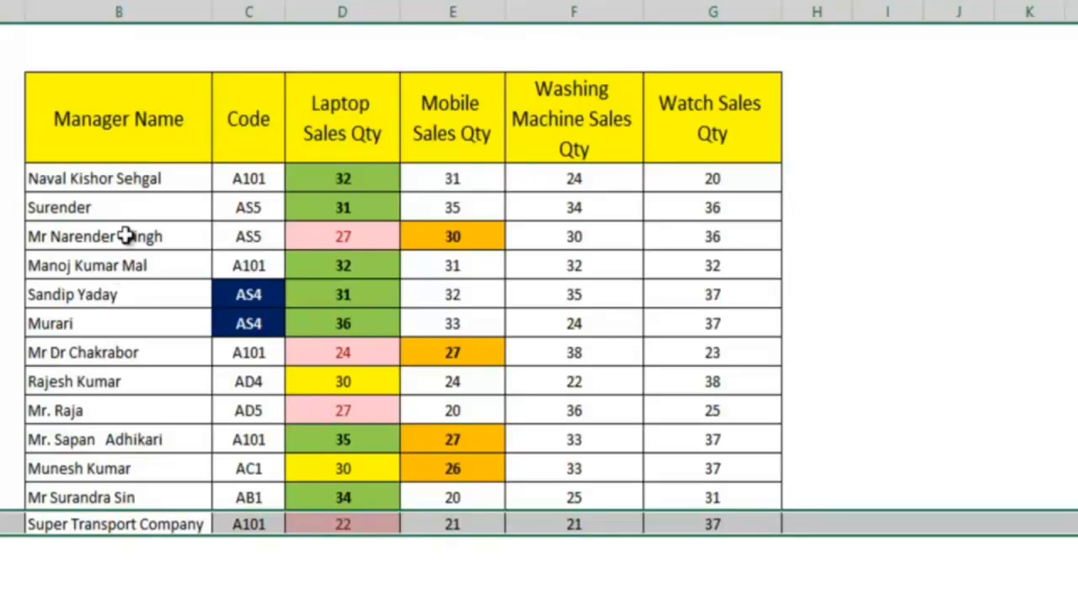
pyautogui.moveTo(127, 235); pyautogui.dragTo(116, 497)
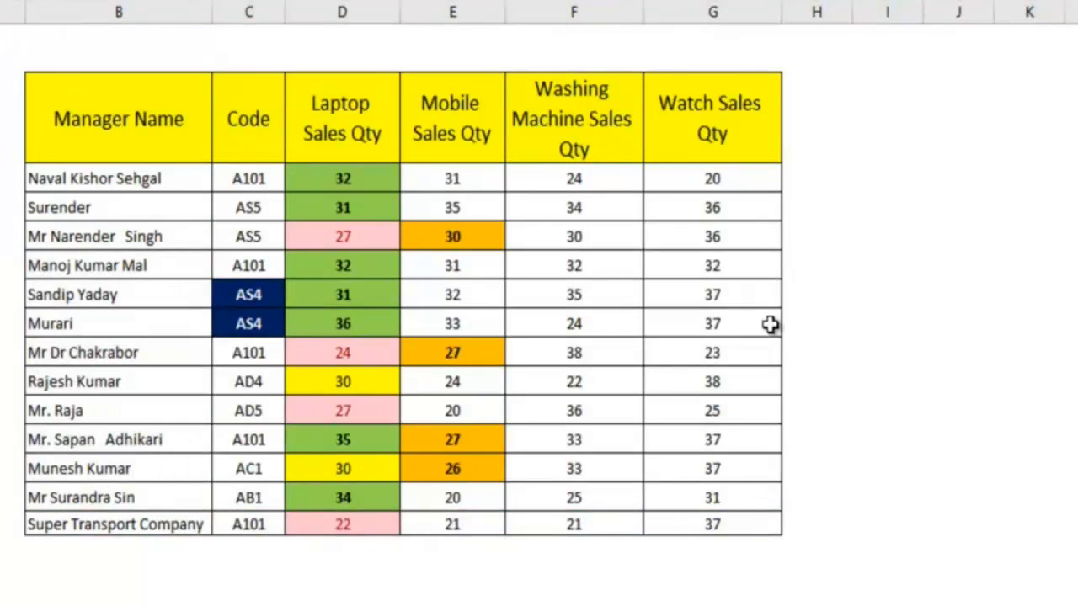
pyautogui.click(809, 293)
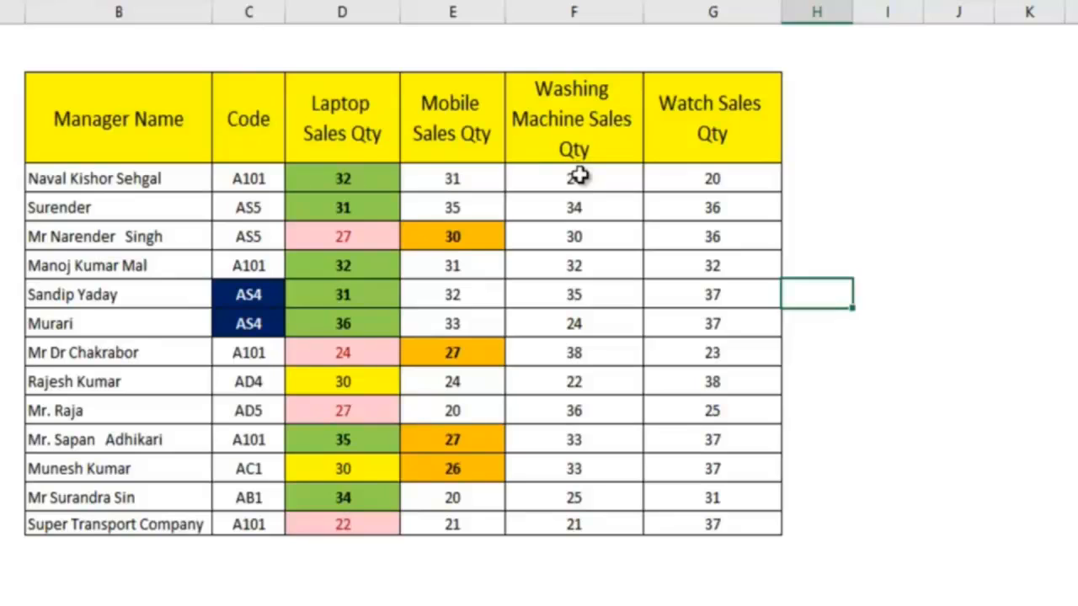
# Apply a Top 10 Items rule to the Washing Machine Sales Qty values F6:F18, set to the top 5 with Green Fill with Dark Green Text
pyautogui.moveTo(579, 160); pyautogui.dragTo(593, 515)
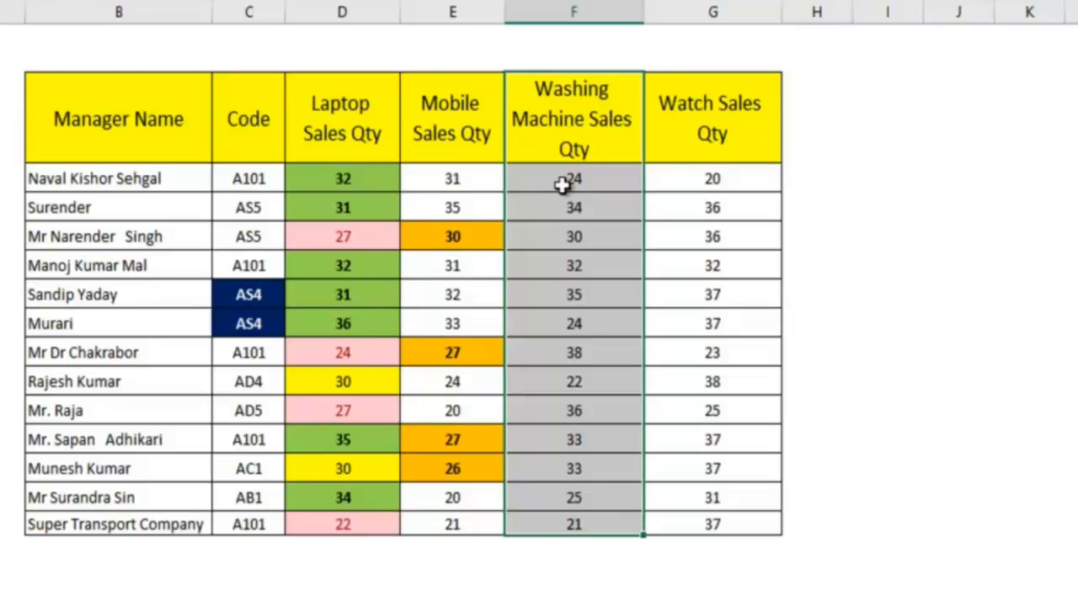
pyautogui.click(575, 178)
pyautogui.moveTo(575, 178); pyautogui.dragTo(534, 551)
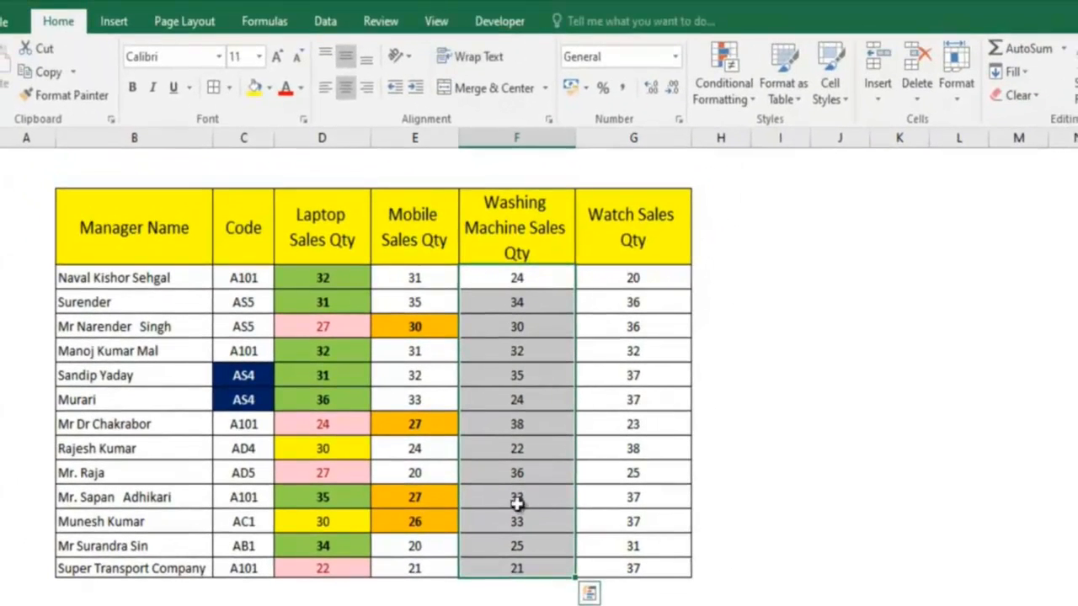
pyautogui.click(711, 86)
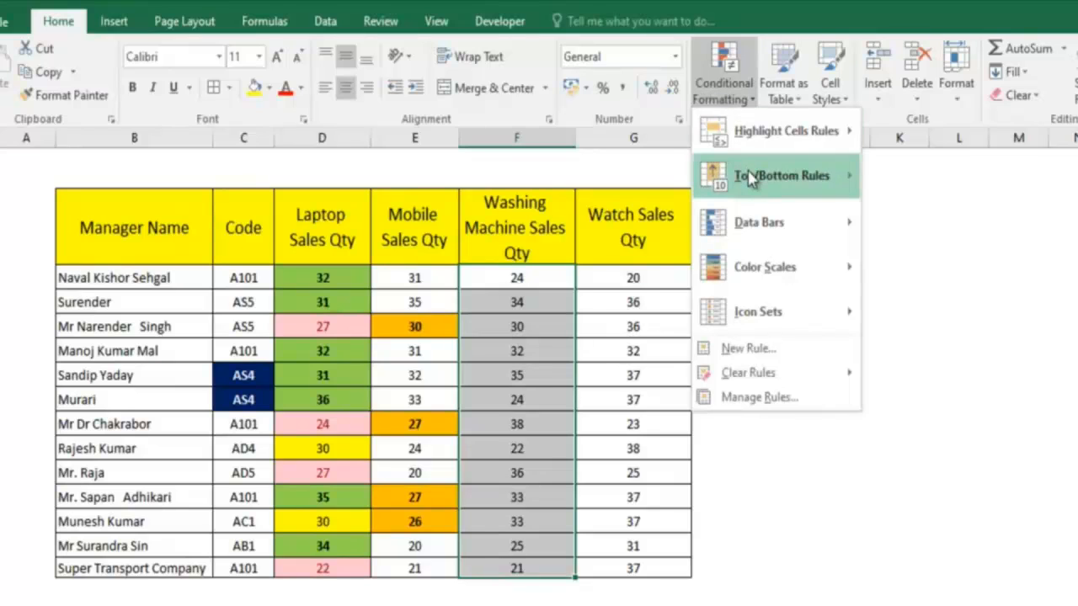
pyautogui.moveTo(750, 179)
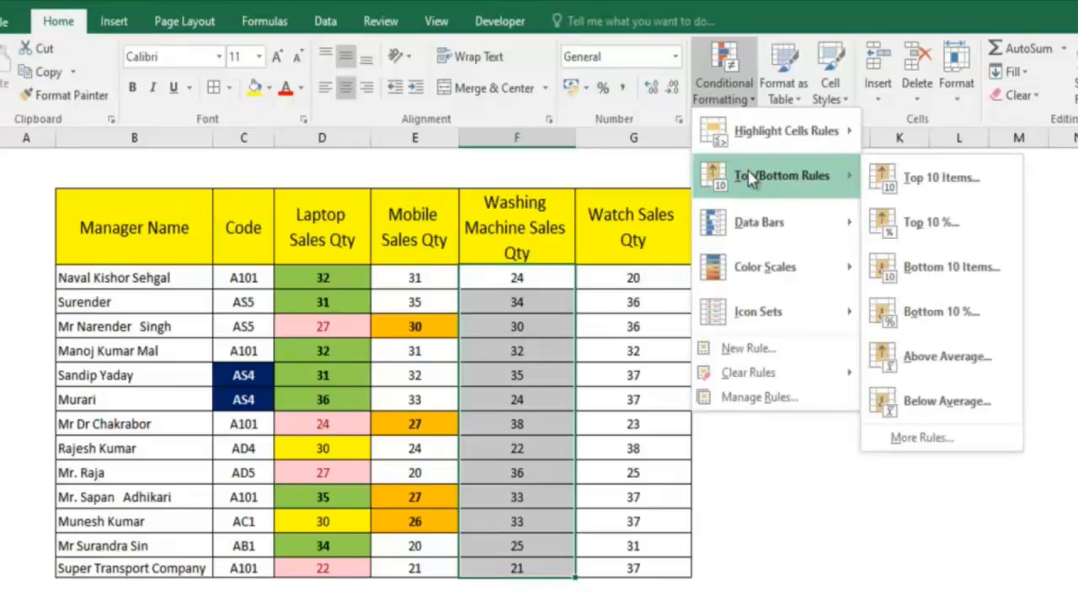
pyautogui.click(913, 179)
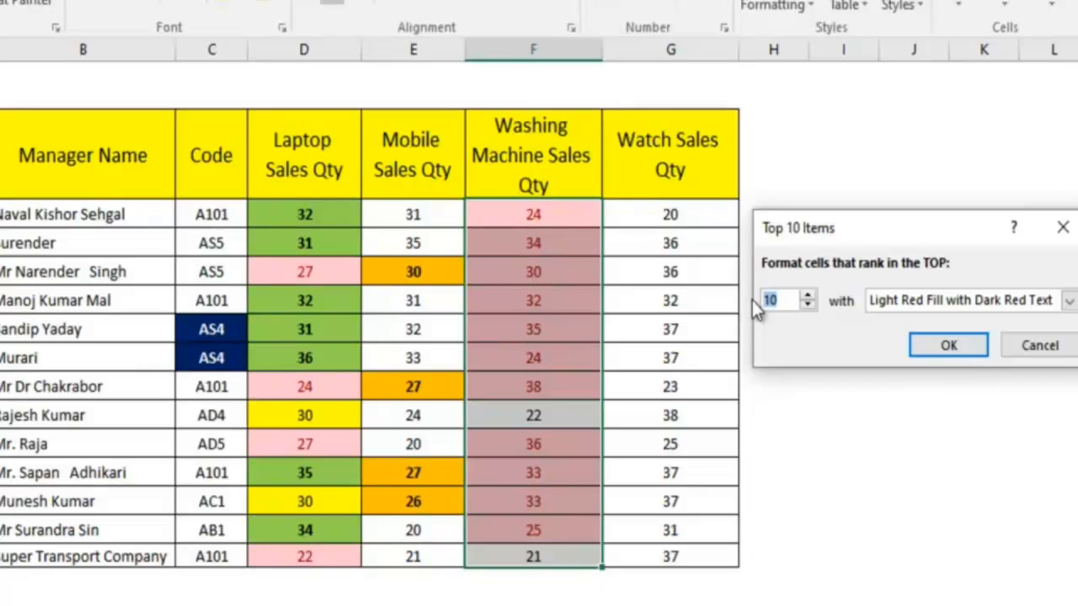
pyautogui.write('5')
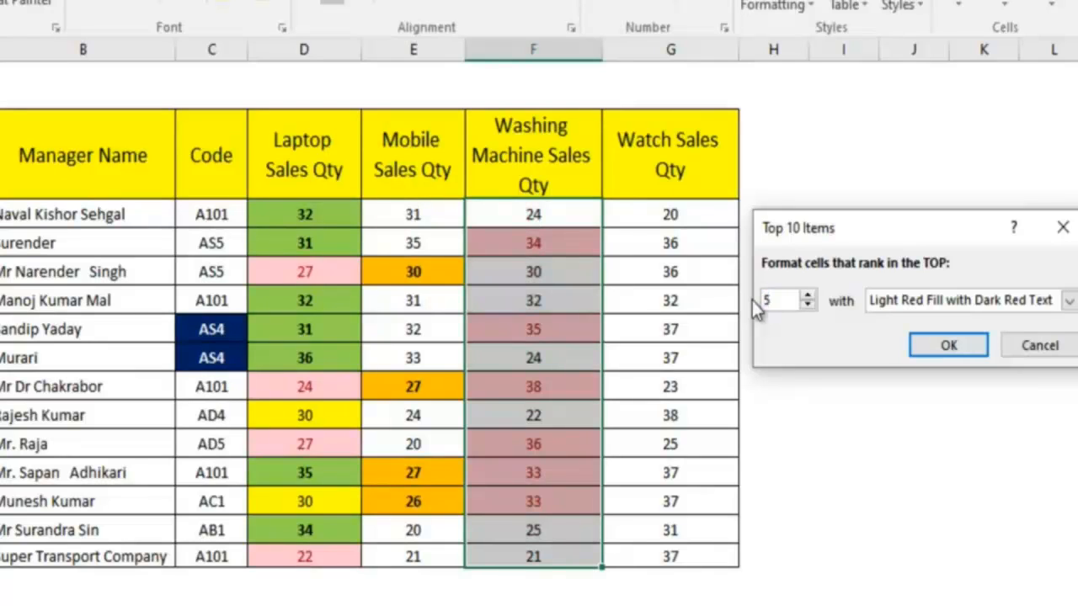
pyautogui.click(1039, 305)
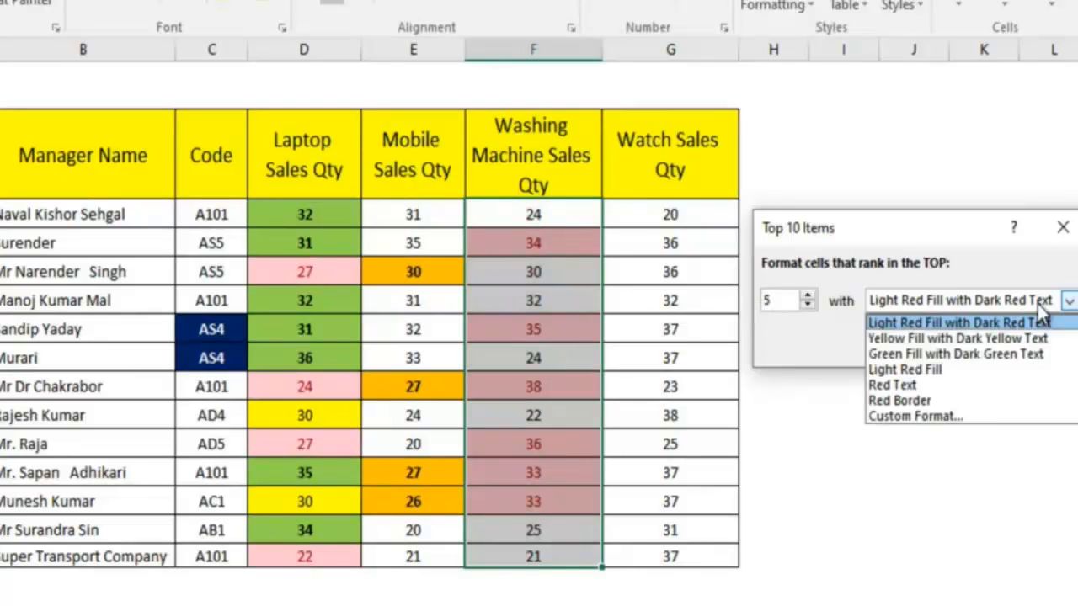
pyautogui.click(956, 355)
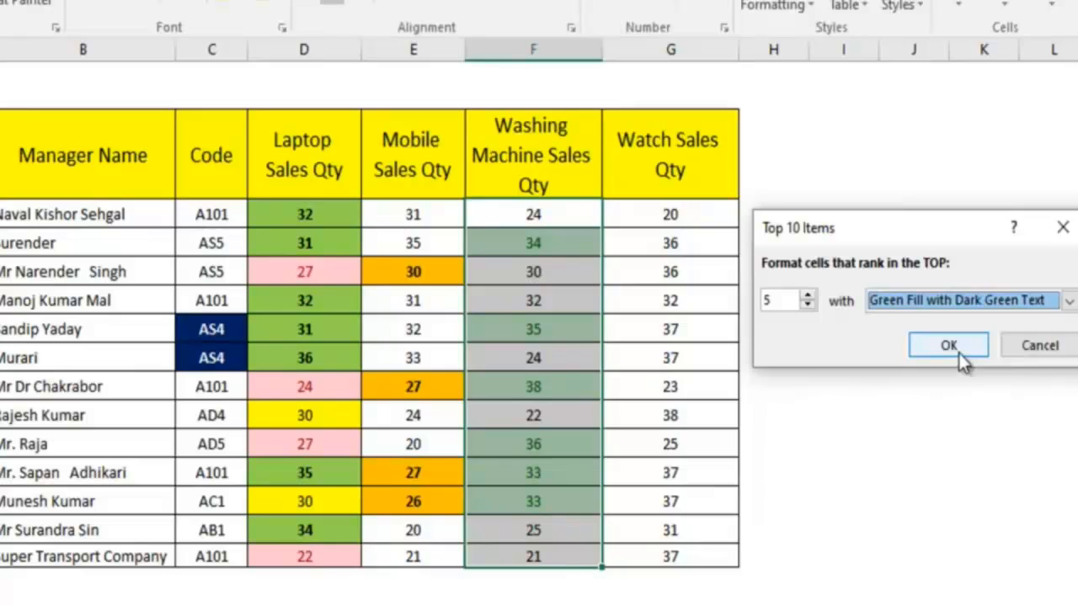
pyautogui.click(961, 352)
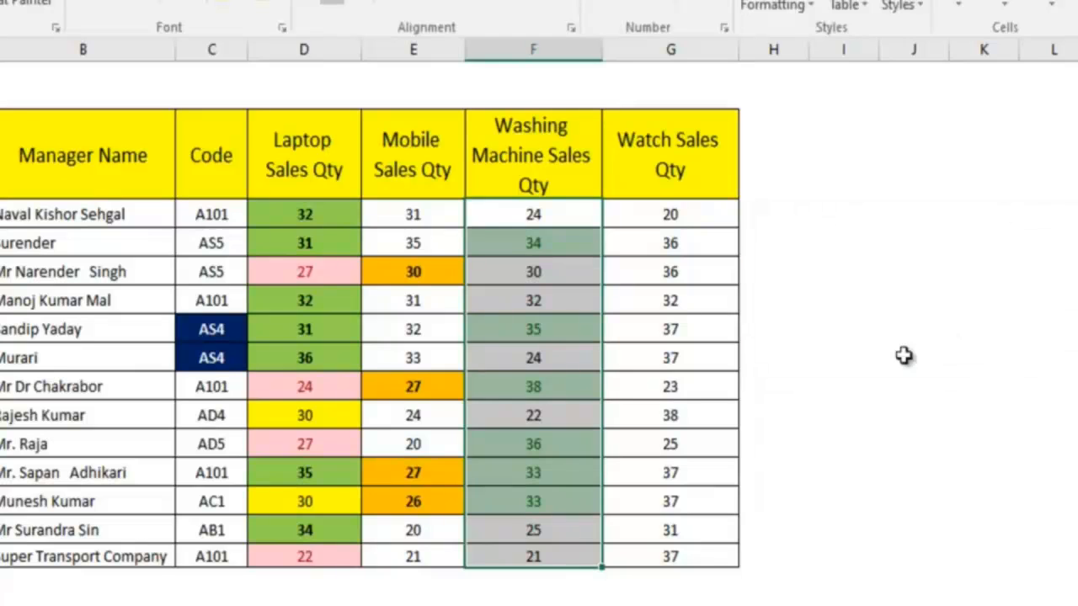
pyautogui.click(842, 357)
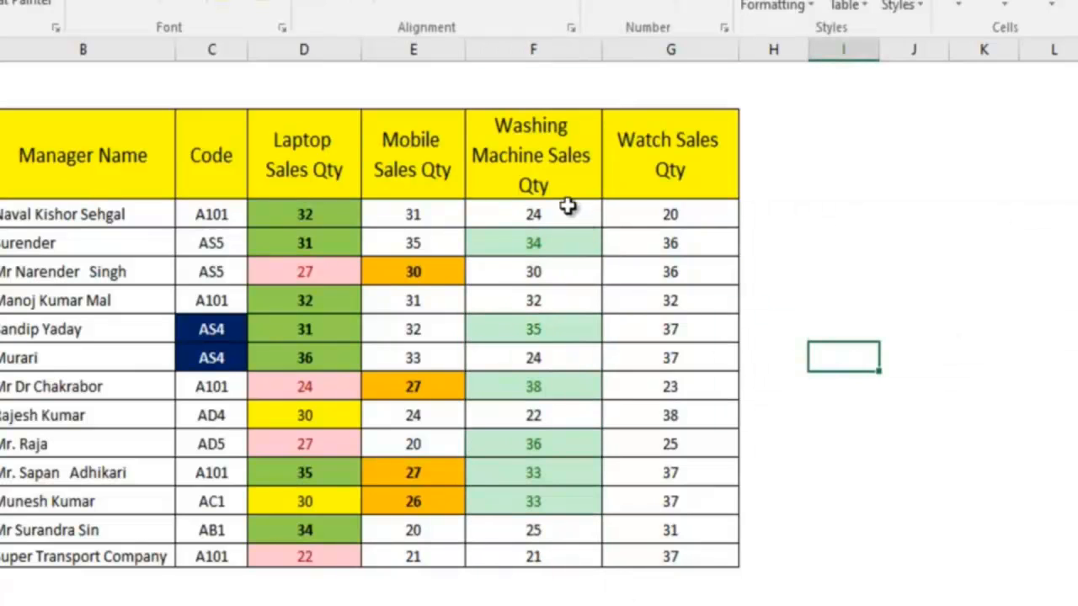
pyautogui.moveTo(568, 208); pyautogui.dragTo(532, 559)
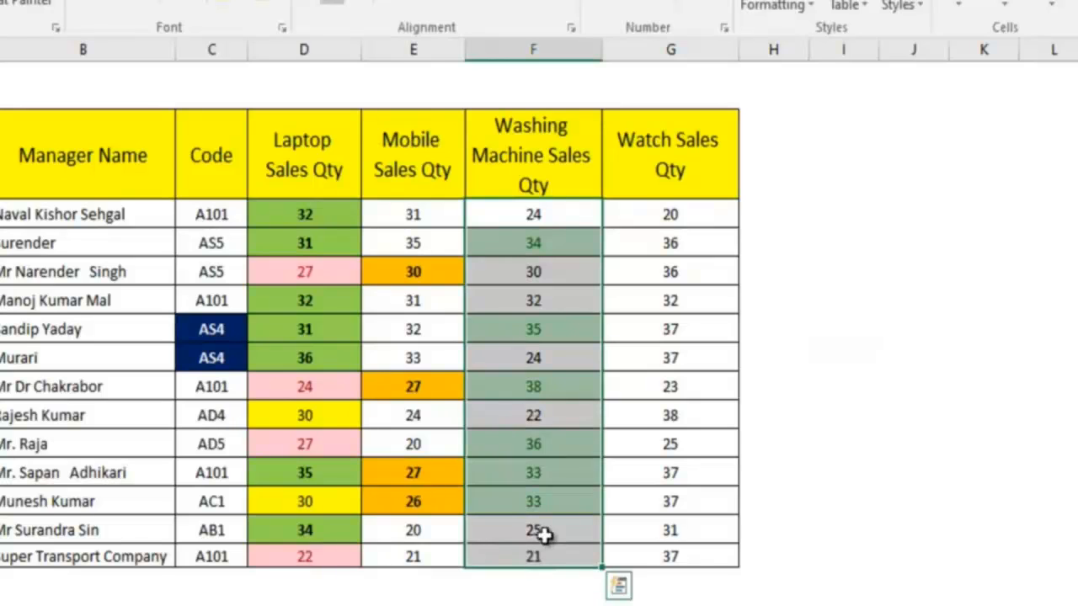
pyautogui.click(625, 421)
pyautogui.moveTo(553, 471); pyautogui.dragTo(560, 501)
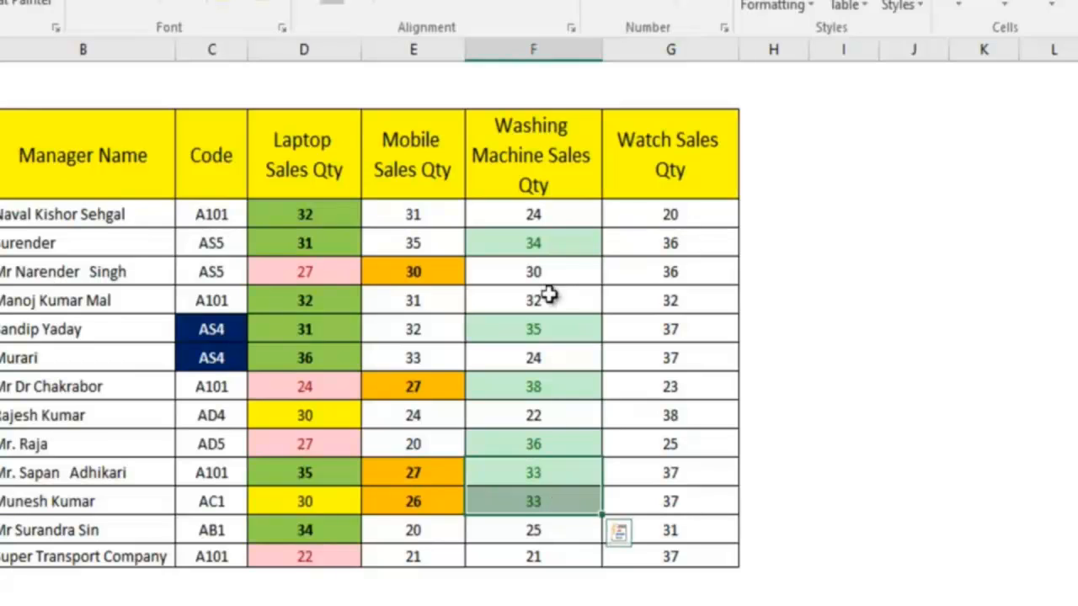
pyautogui.moveTo(554, 242); pyautogui.dragTo(548, 501)
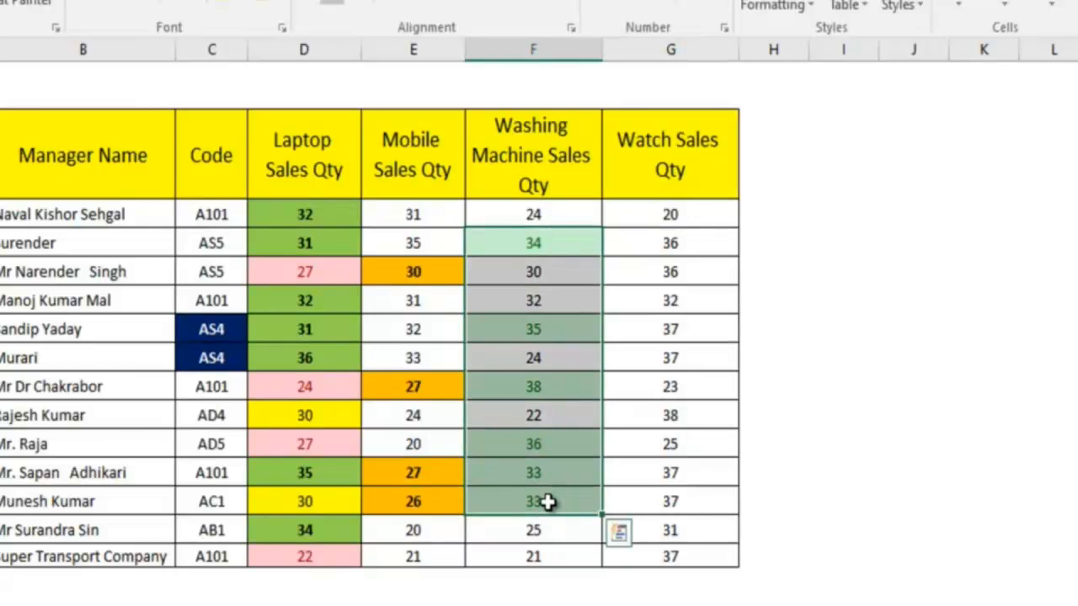
pyautogui.click(704, 323)
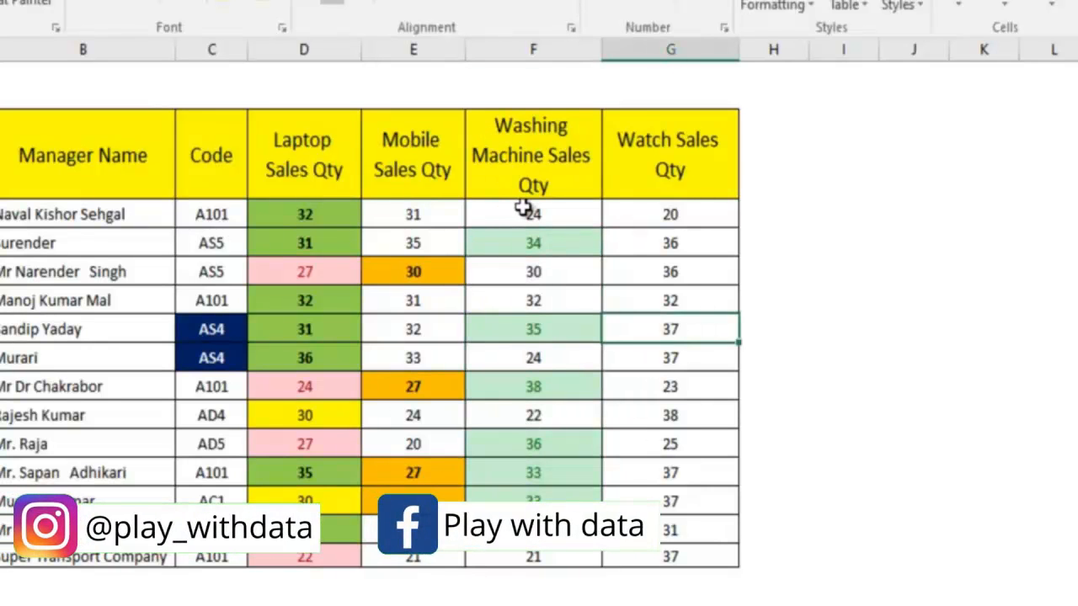
# Apply a Bottom 10 Items rule to the Washing Machine Sales Qty values F6:F18, set to the bottom 5 with Light Red Fill with Dark Red Text
pyautogui.moveTo(523, 210); pyautogui.dragTo(505, 556)
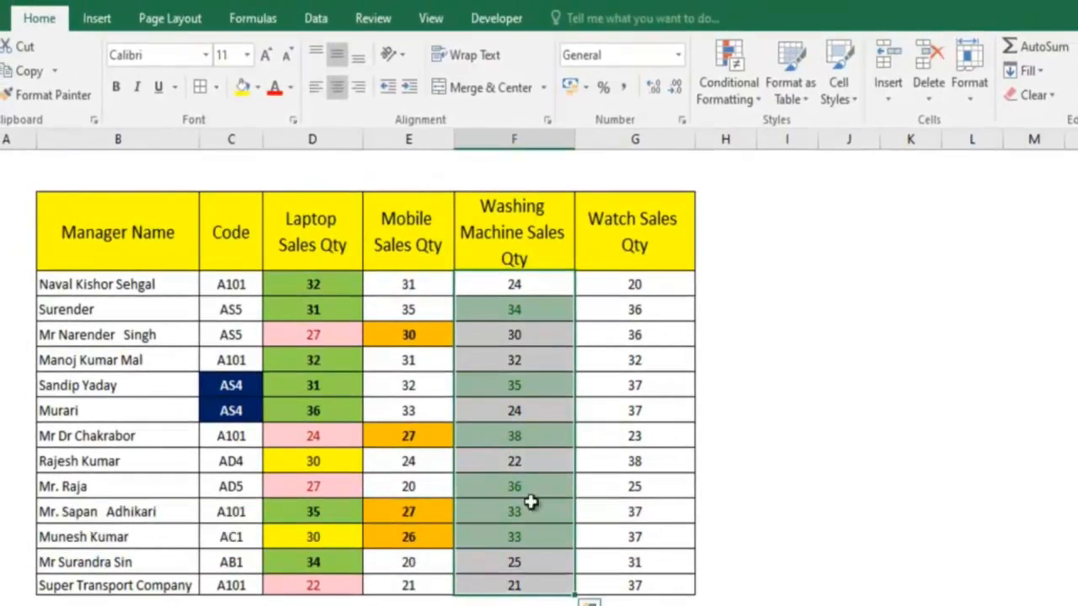
pyautogui.click(751, 82)
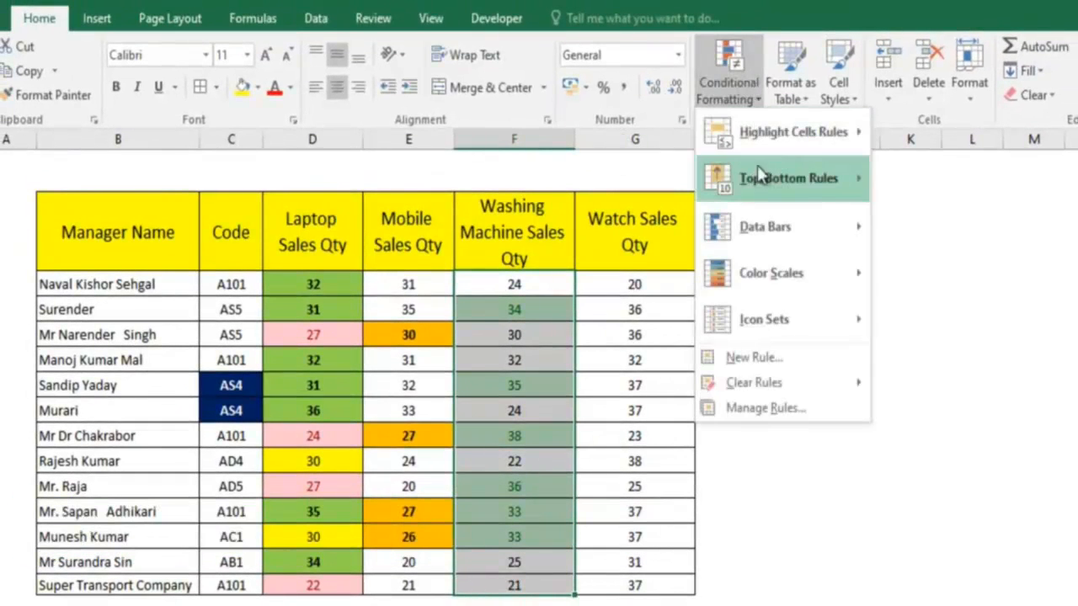
pyautogui.moveTo(759, 180)
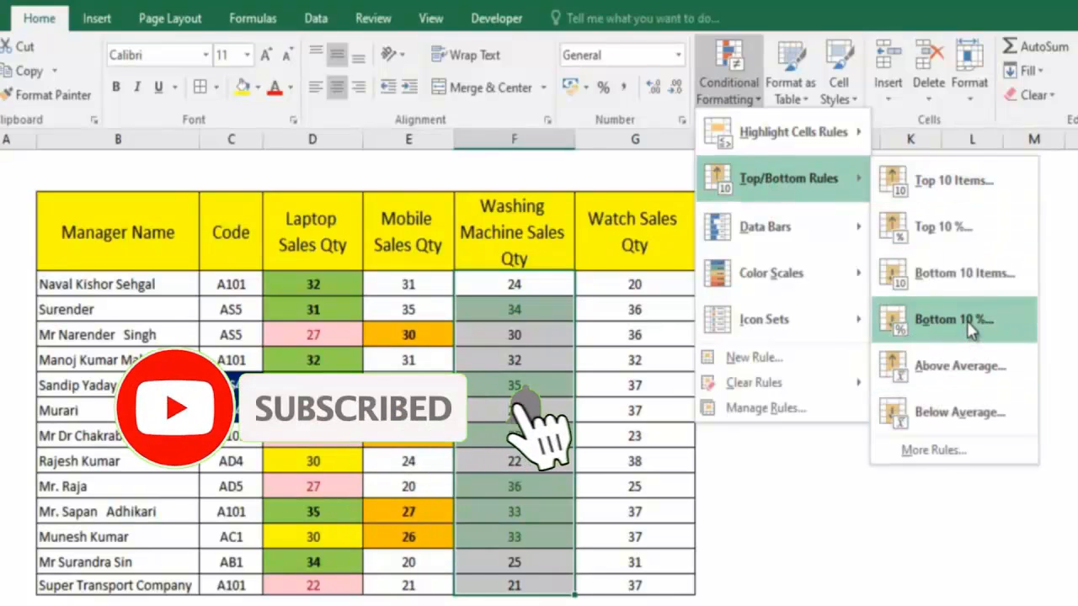
pyautogui.click(960, 272)
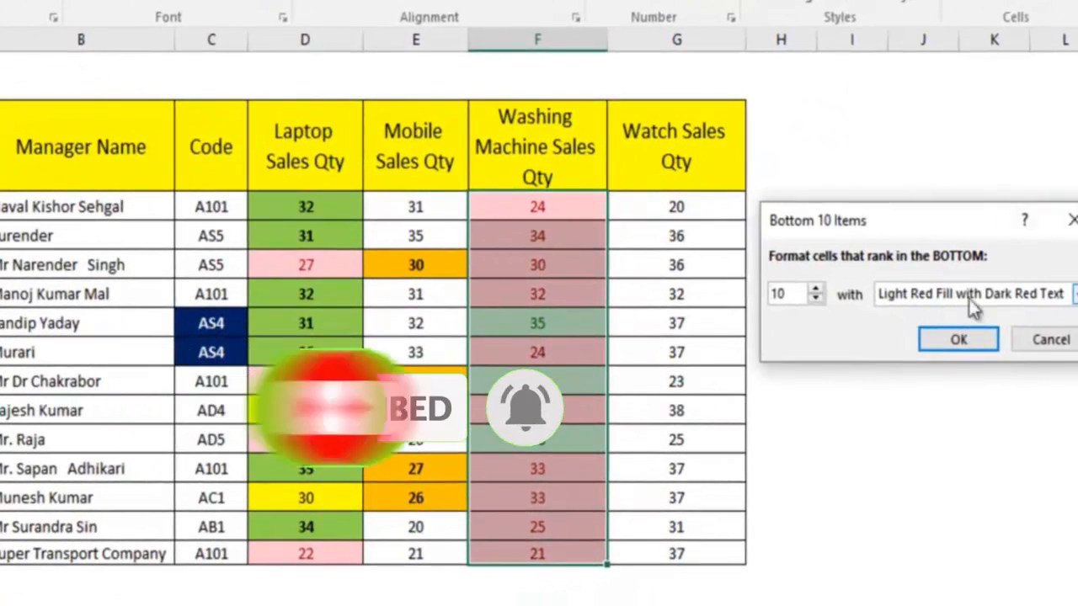
pyautogui.doubleClick(763, 294)
pyautogui.write('5')
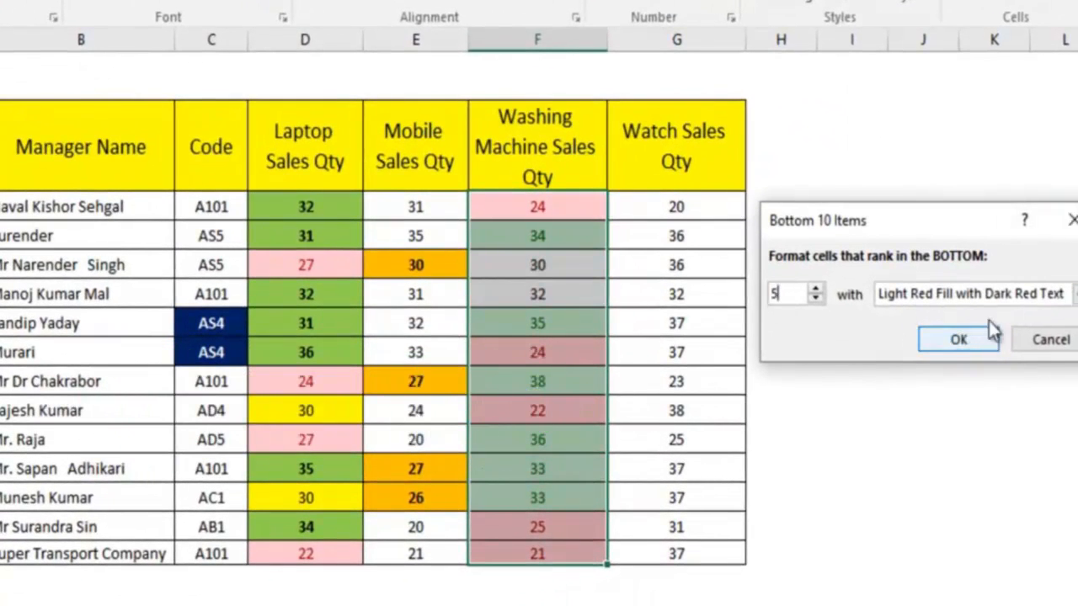
pyautogui.click(1000, 291)
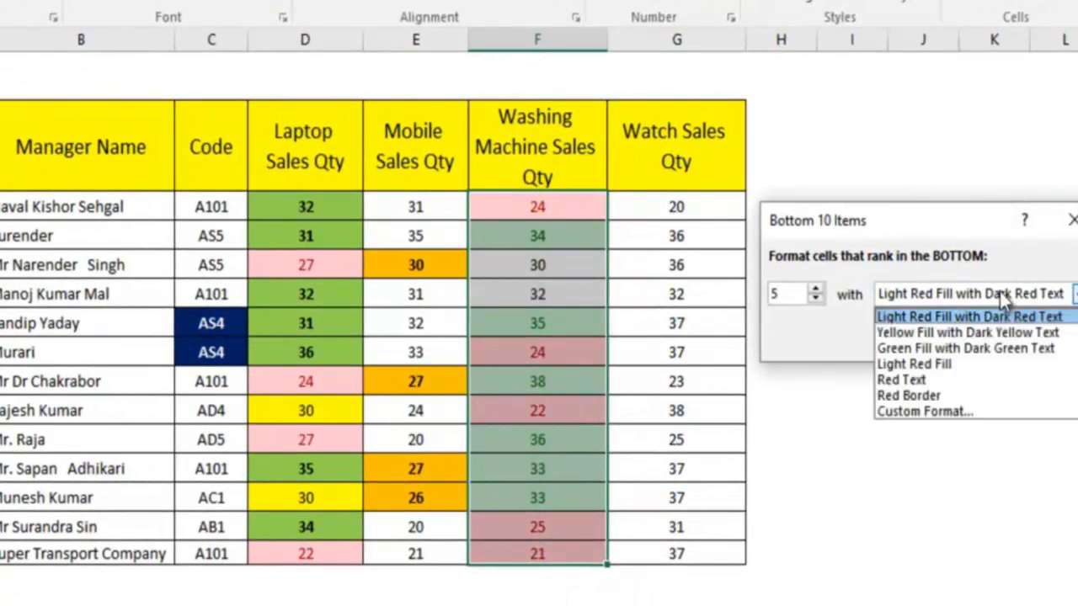
pyautogui.click(964, 320)
pyautogui.click(963, 338)
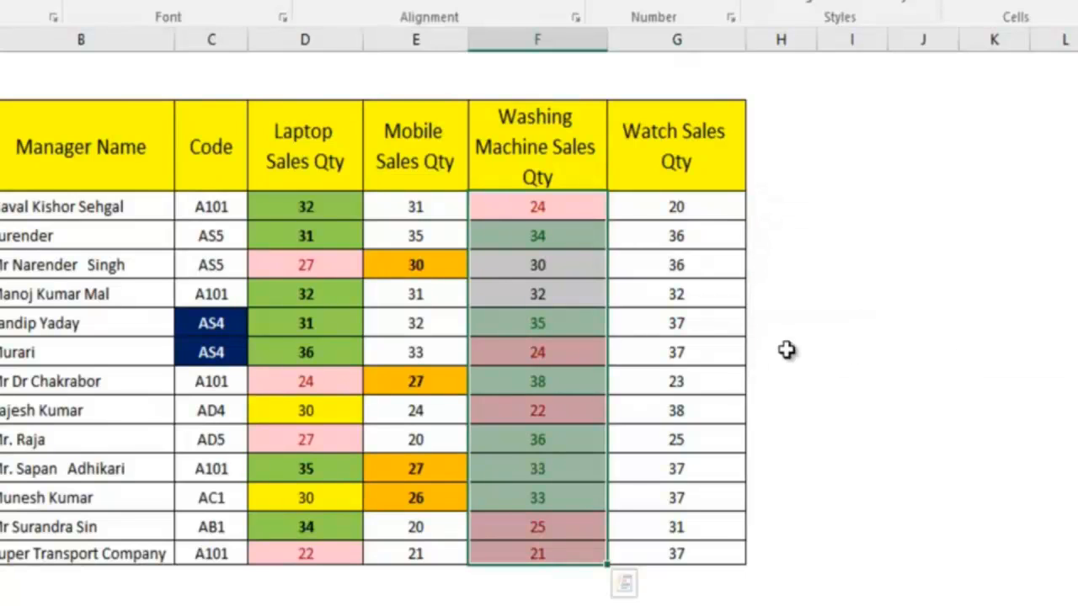
pyautogui.click(786, 350)
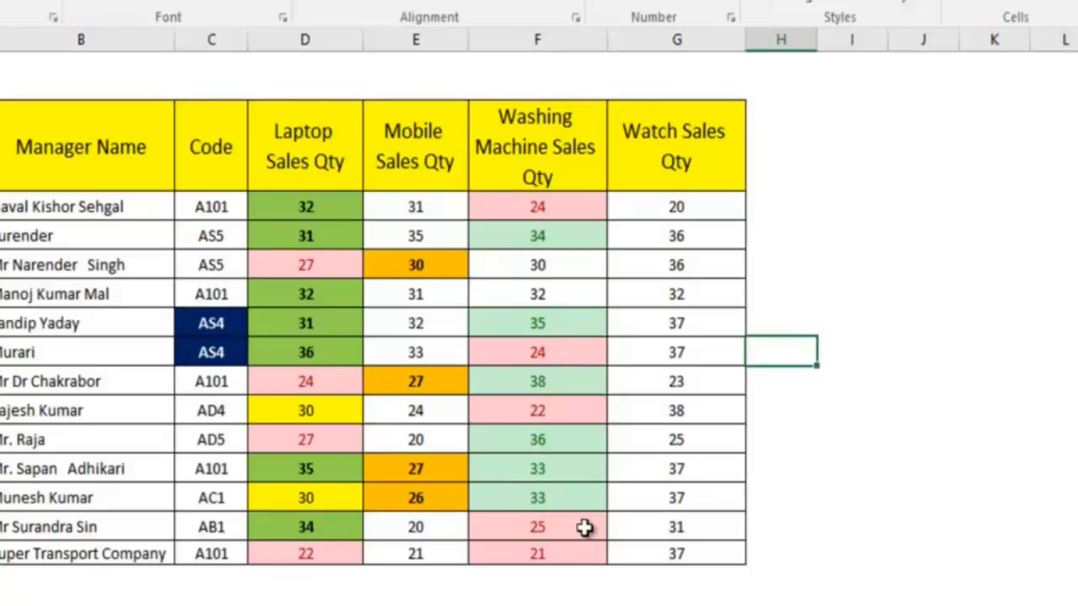
pyautogui.moveTo(585, 527); pyautogui.dragTo(582, 550)
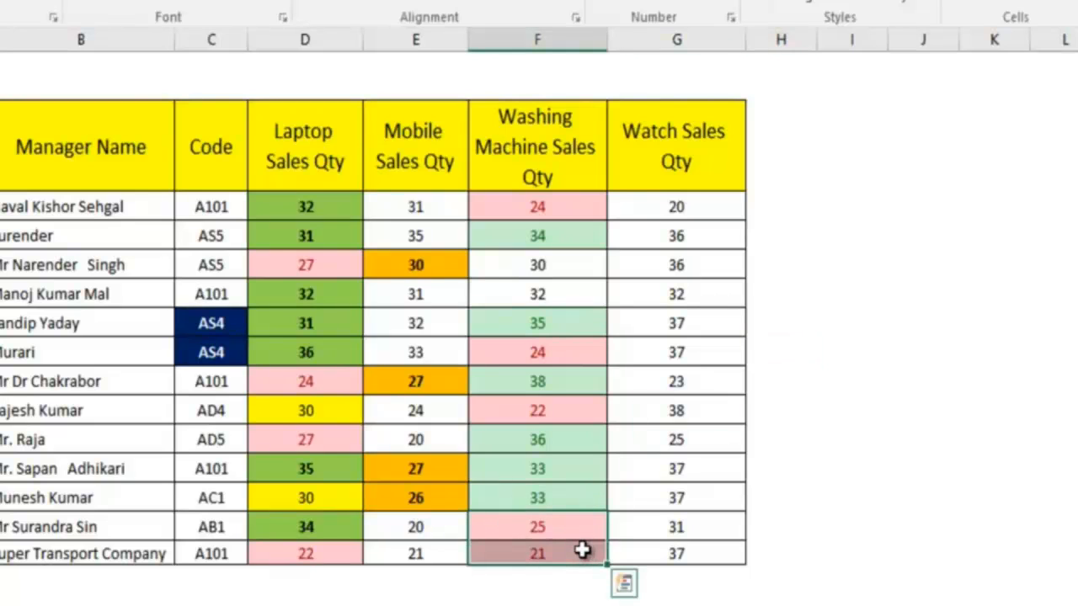
pyautogui.click(559, 477)
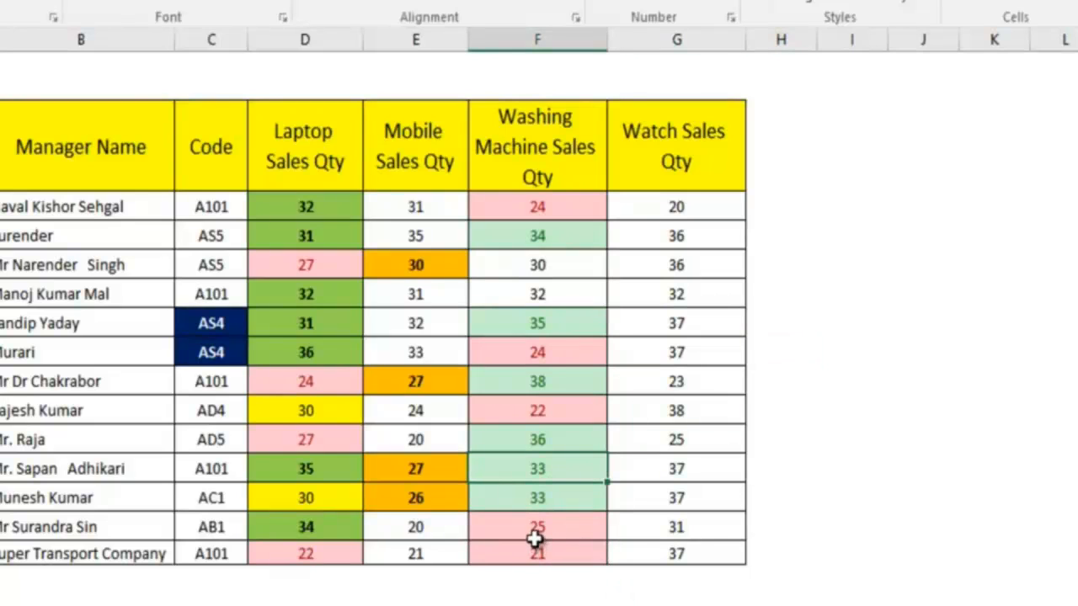
pyautogui.moveTo(536, 539); pyautogui.dragTo(536, 571)
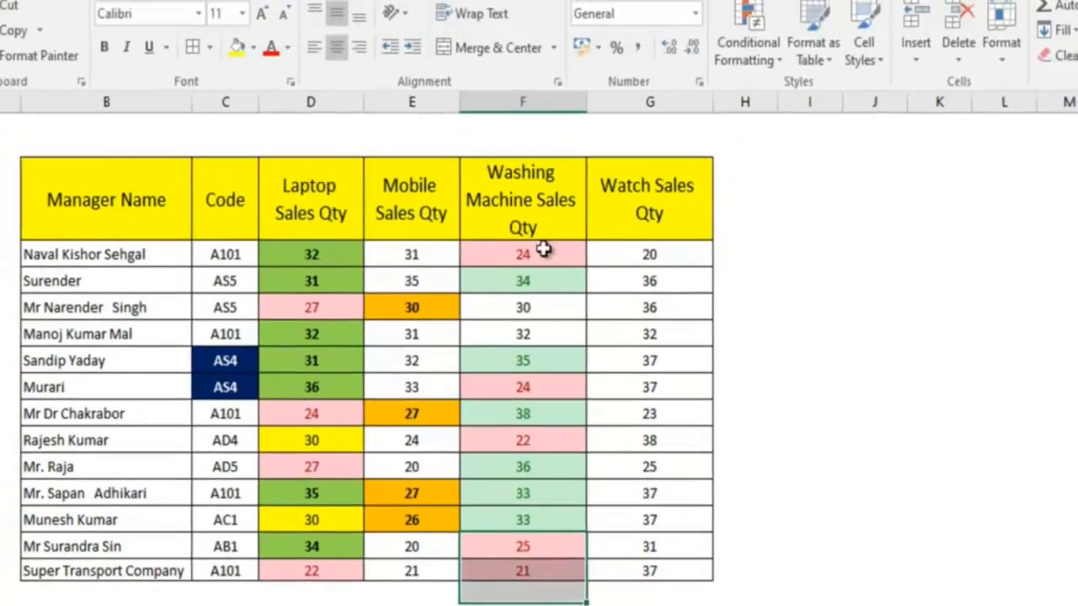
# Clear the conditional formatting rules from the Washing Machine Sales Qty and Watch Sales Qty values F6:G18 only
pyautogui.moveTo(559, 205); pyautogui.dragTo(693, 539)
pyautogui.moveTo(652, 568); pyautogui.dragTo(713, 598)
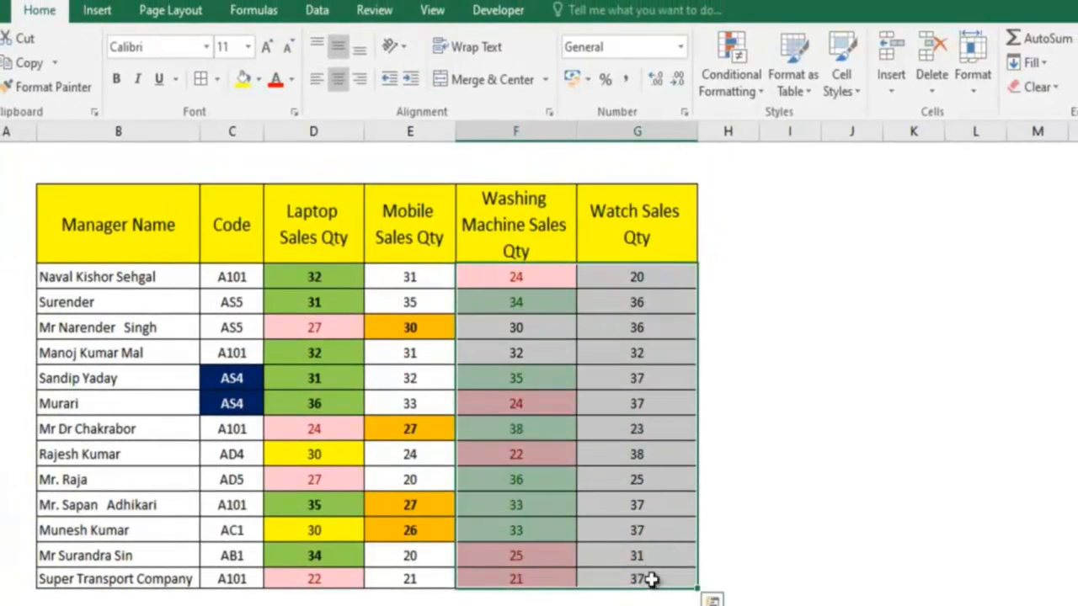
pyautogui.click(741, 85)
pyautogui.moveTo(758, 374)
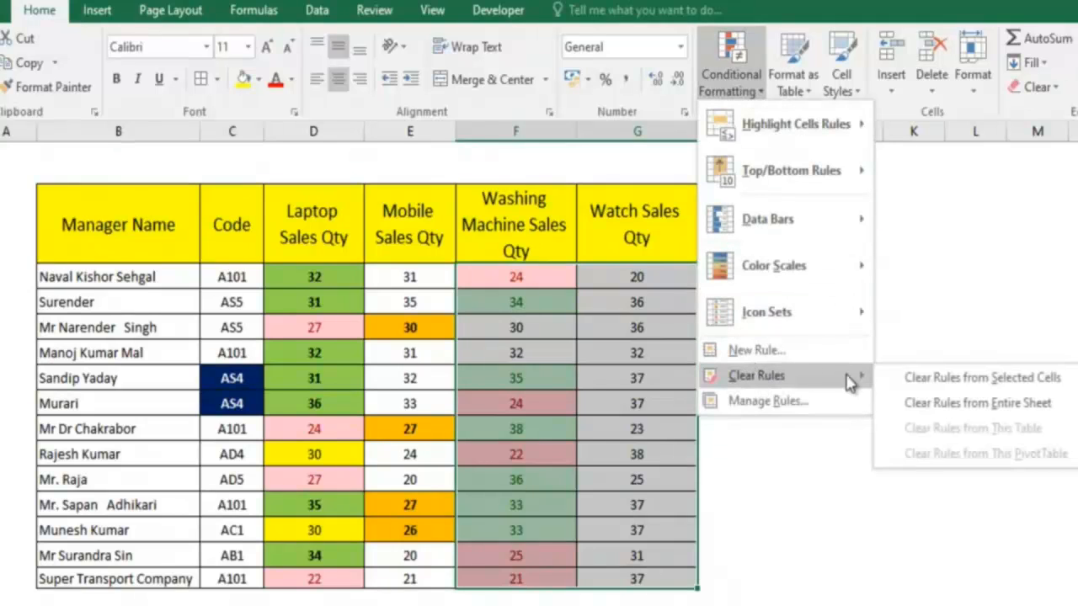
pyautogui.click(917, 378)
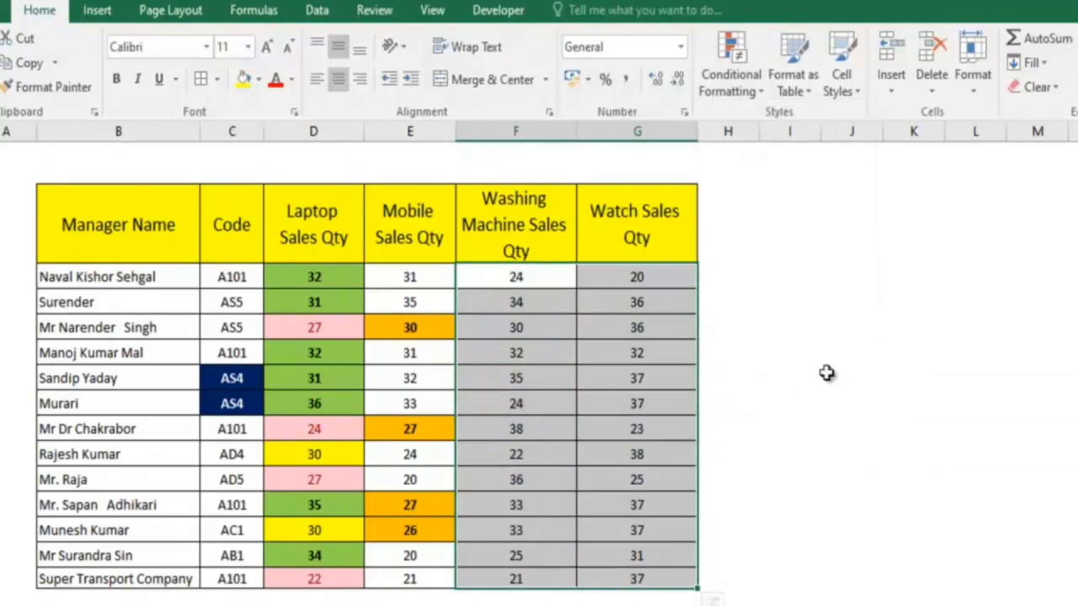
pyautogui.click(798, 375)
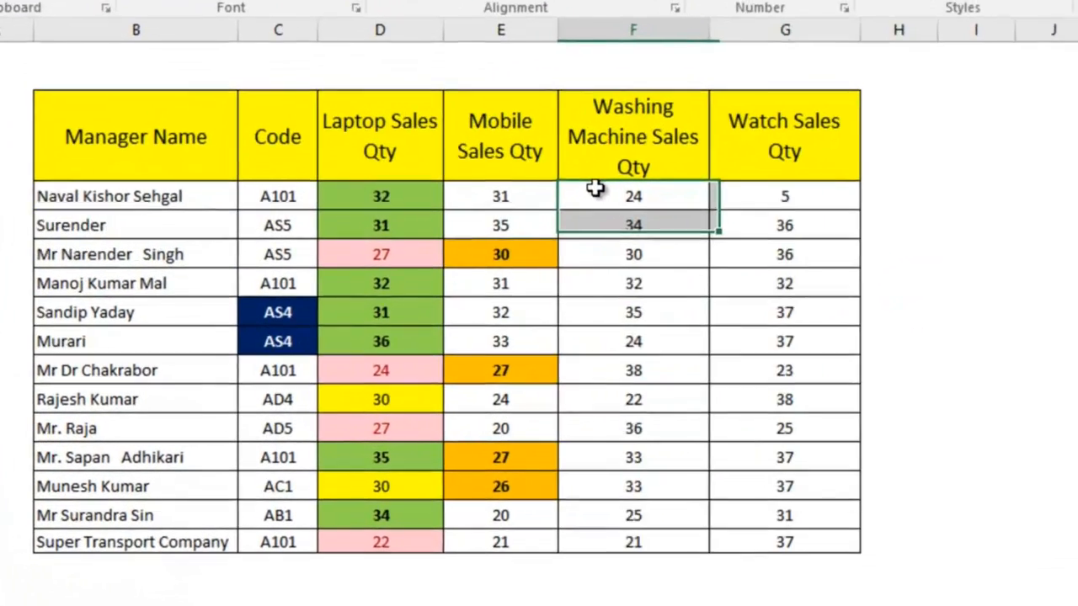
# Start a Top 10% rule on the Washing Machine and Watch Sales Qty values F6:G18 and set the percentage to 15
pyautogui.click(484, 274)
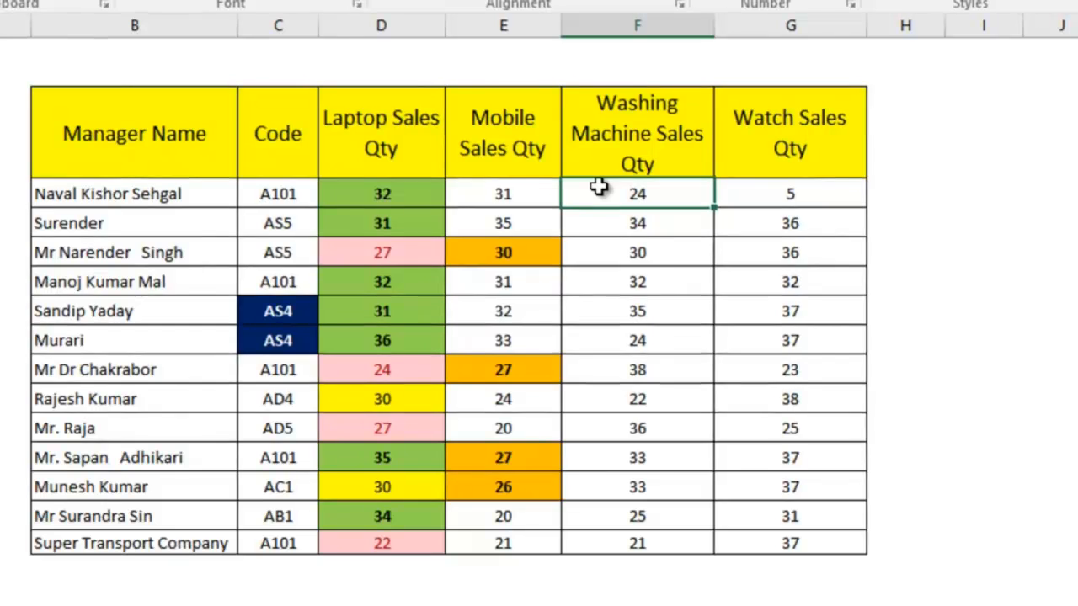
pyautogui.hotkey('ctrl', 'shift', 'Right')
pyautogui.hotkey('ctrl', 'shift', 'Down')
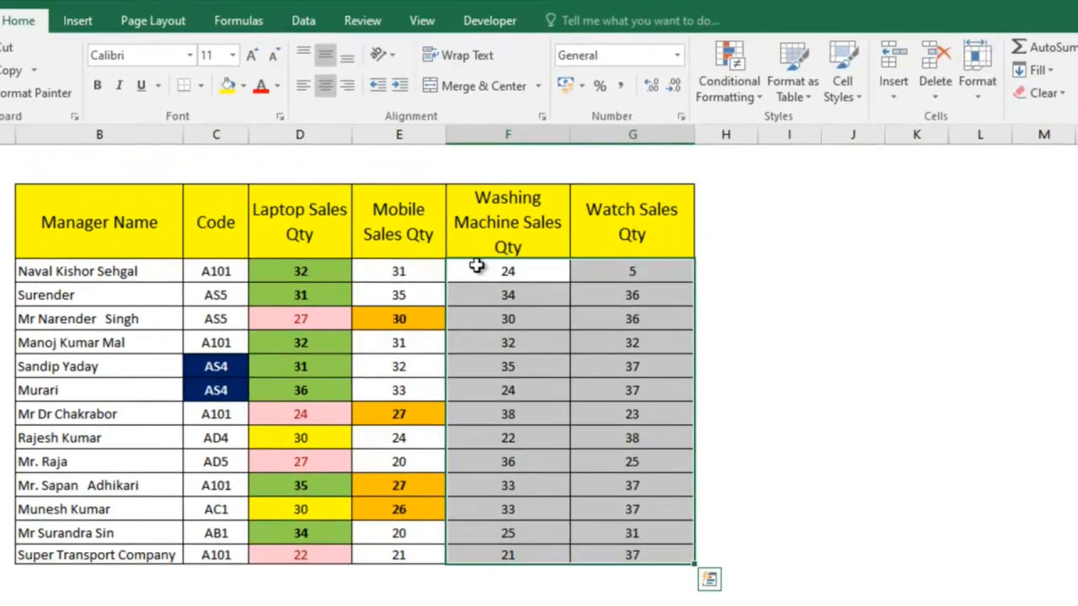
pyautogui.click(712, 82)
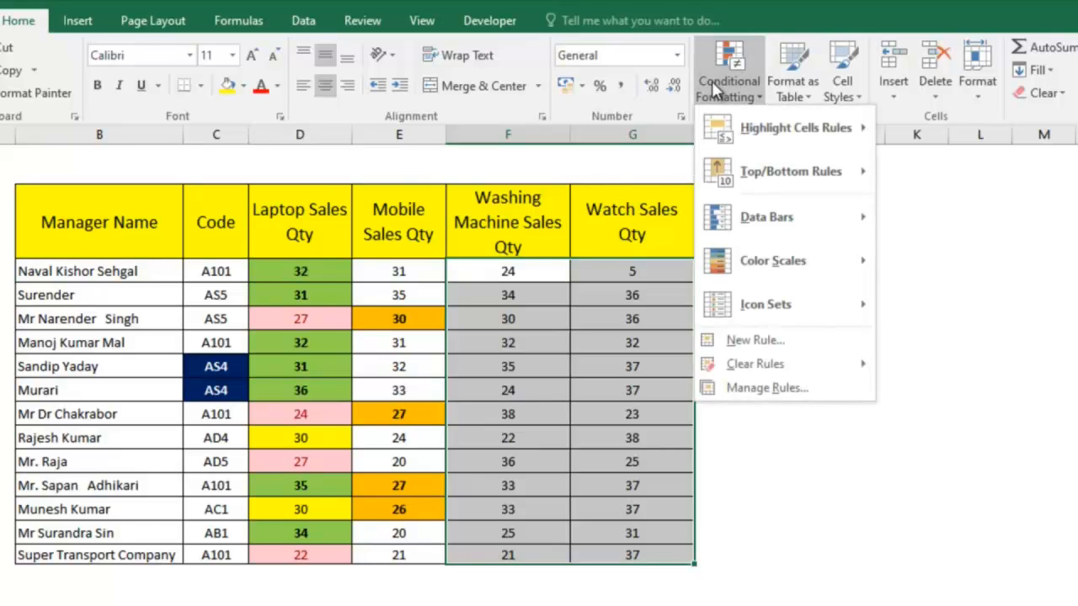
pyautogui.moveTo(715, 165)
pyautogui.click(918, 215)
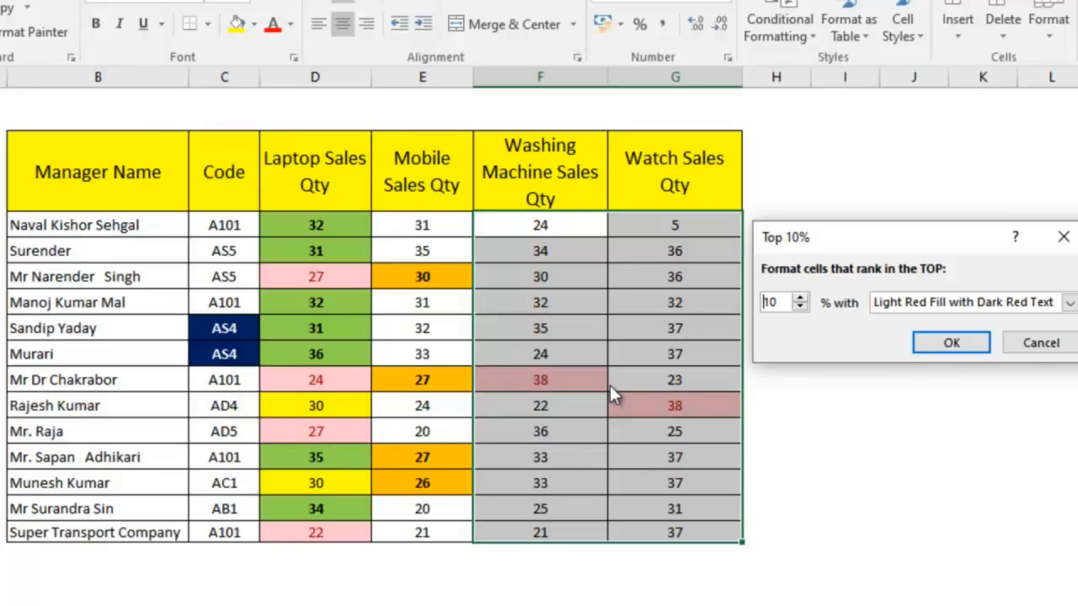
pyautogui.click(789, 301)
pyautogui.press('BackSpace')
pyautogui.write('5')
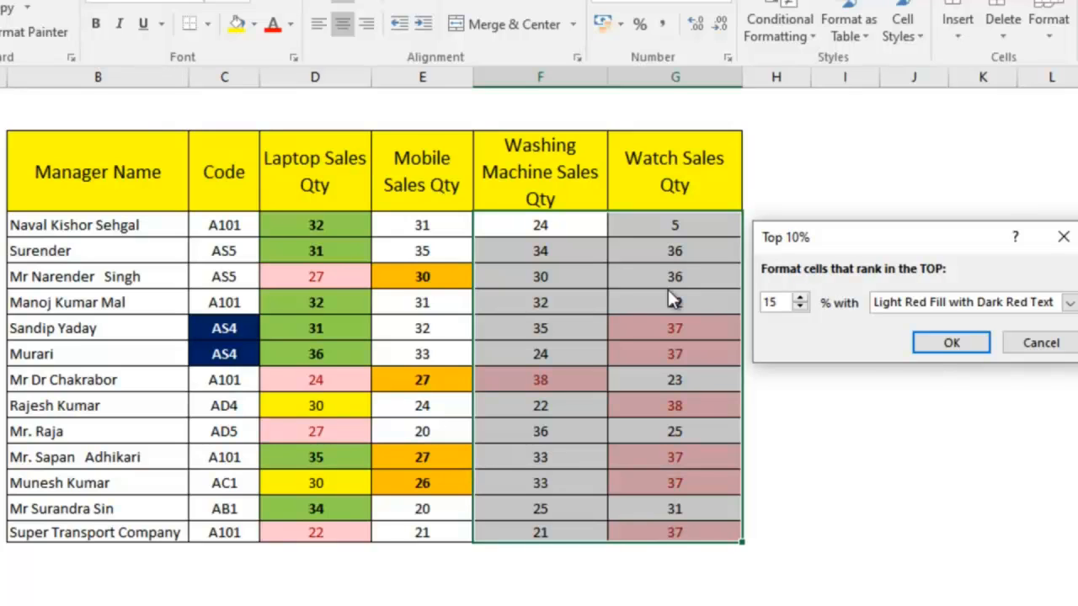
# Set the Top 10% rule's format to Green Fill with Dark Green Text and apply the rule
pyautogui.click(959, 301)
pyautogui.click(945, 276)
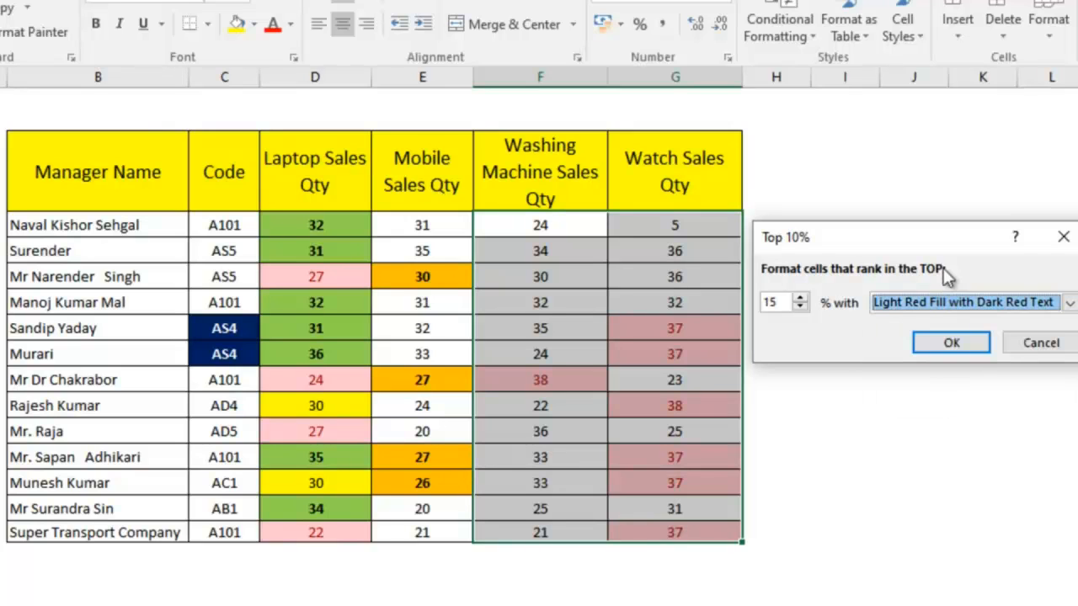
pyautogui.click(944, 303)
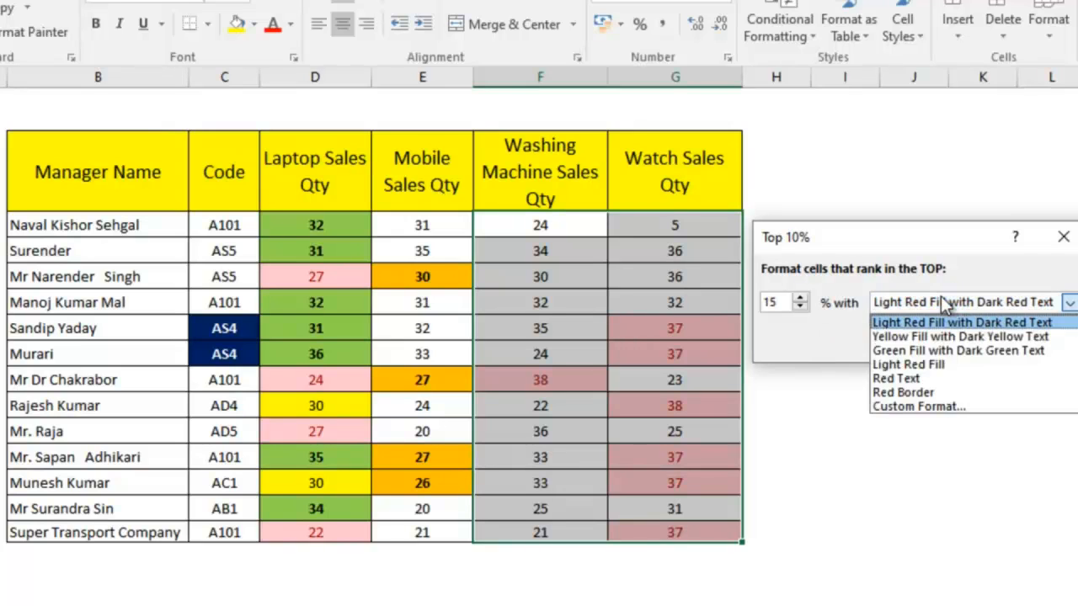
pyautogui.click(936, 350)
pyautogui.click(951, 342)
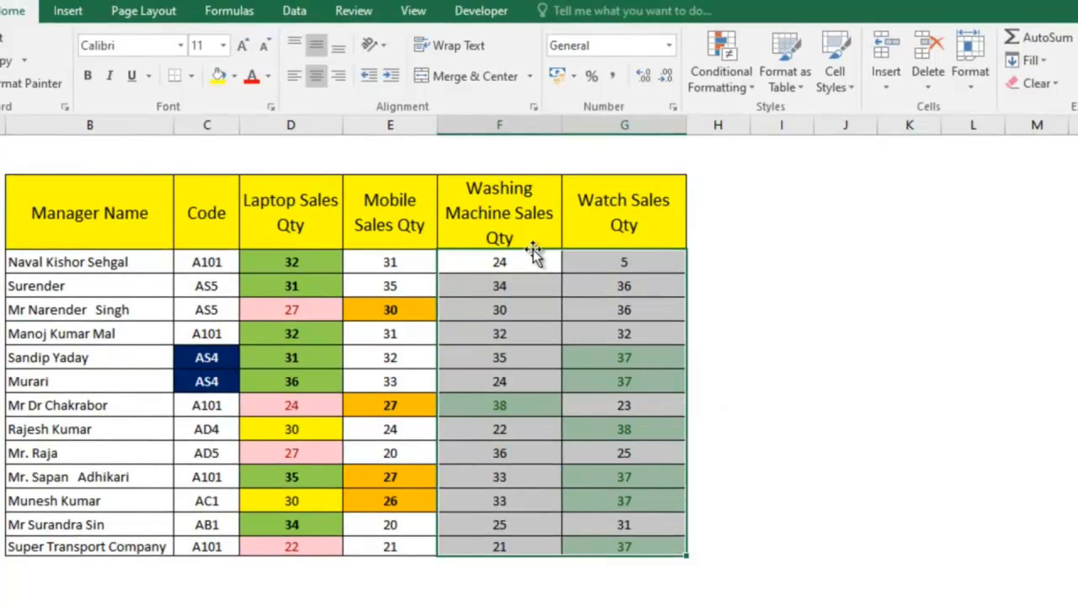
# Apply a Bottom 10% rule to the same F6:G18 values, set to 20% with Light Red Fill with Dark Red Text
pyautogui.click(729, 82)
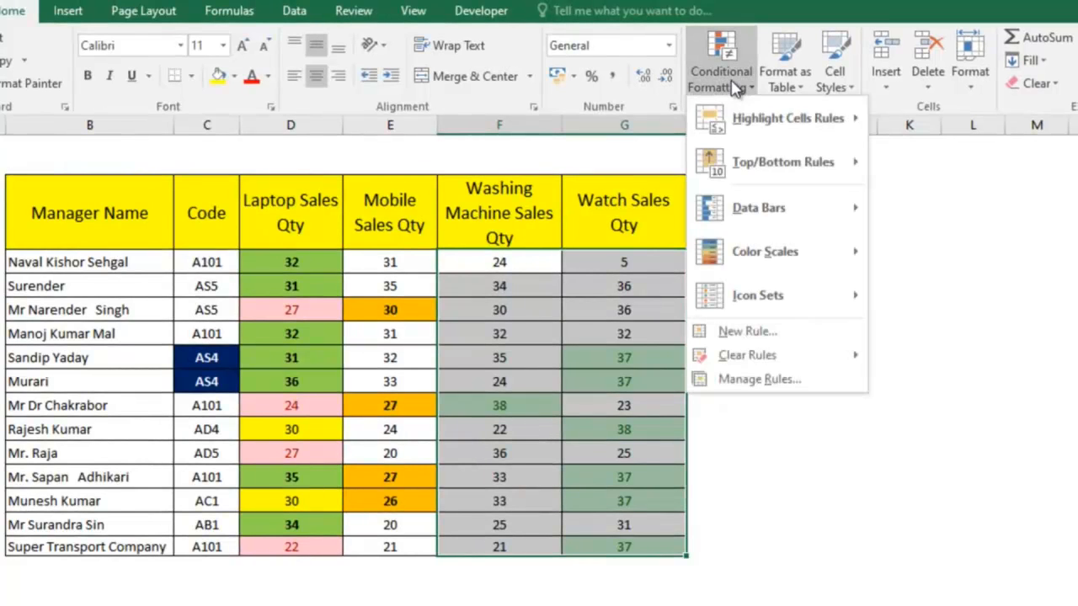
pyautogui.moveTo(760, 164)
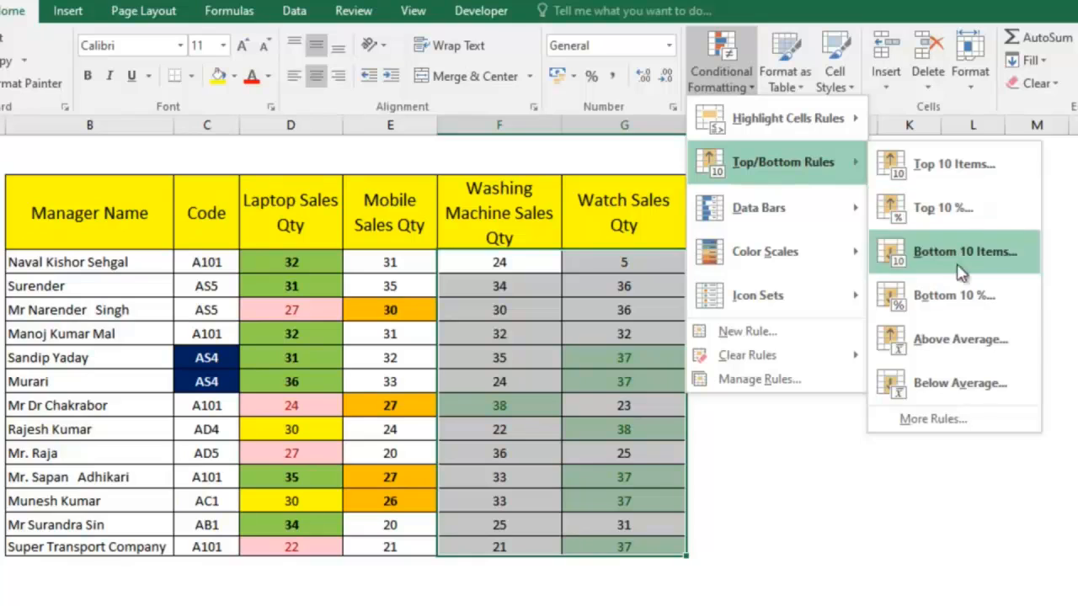
pyautogui.click(956, 296)
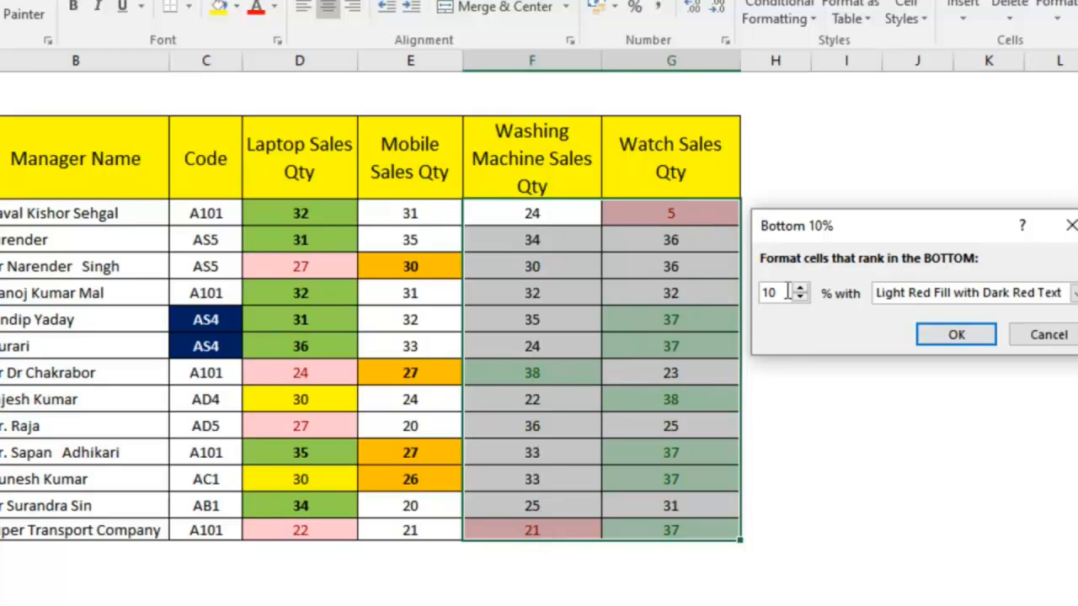
pyautogui.press('BackSpace')
pyautogui.press('BackSpace')
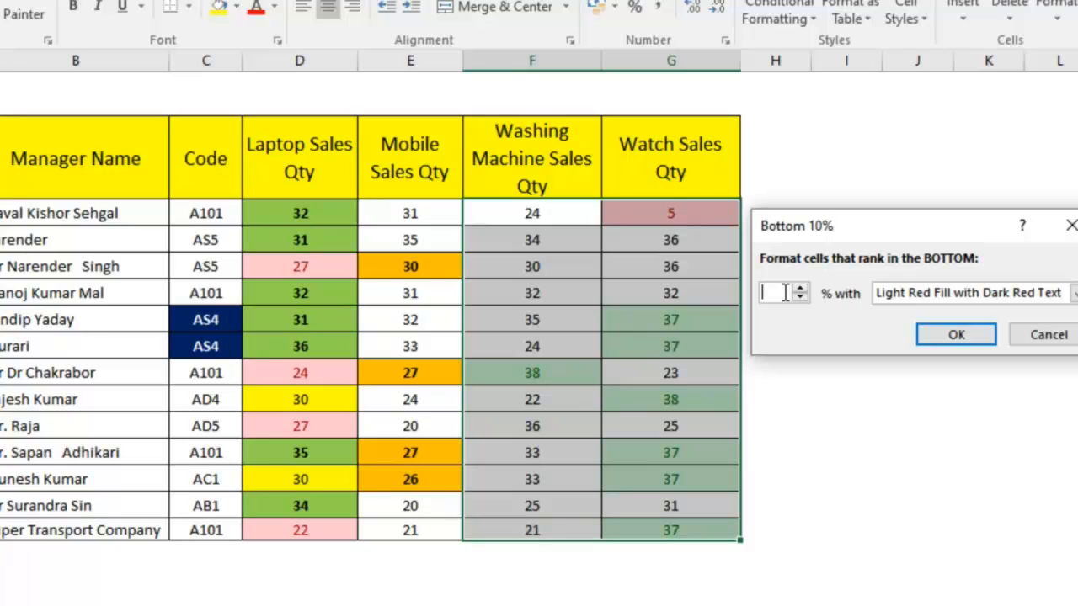
pyautogui.write('20')
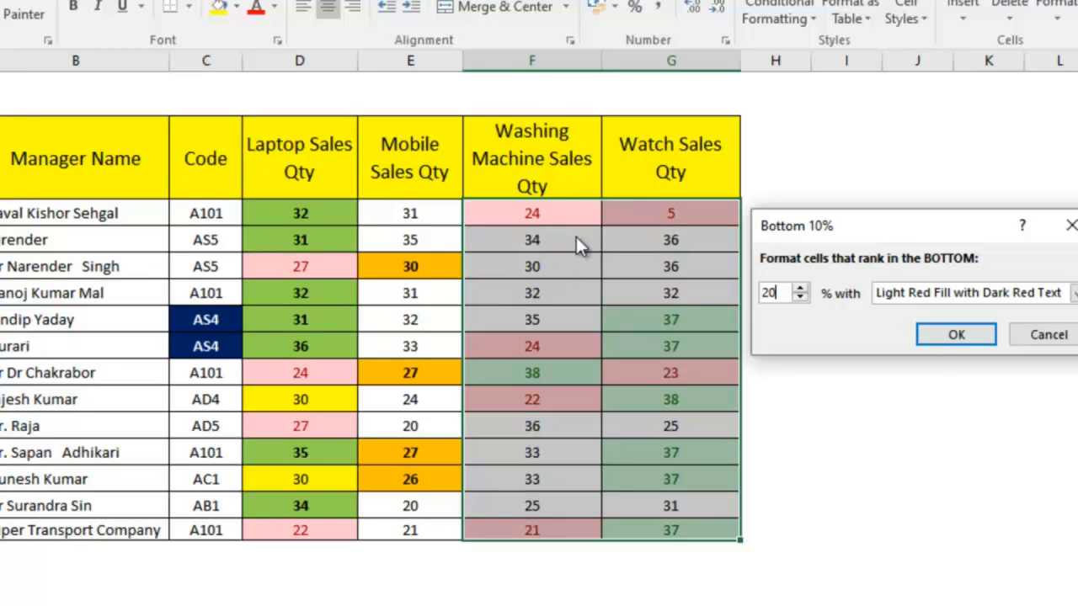
pyautogui.click(964, 335)
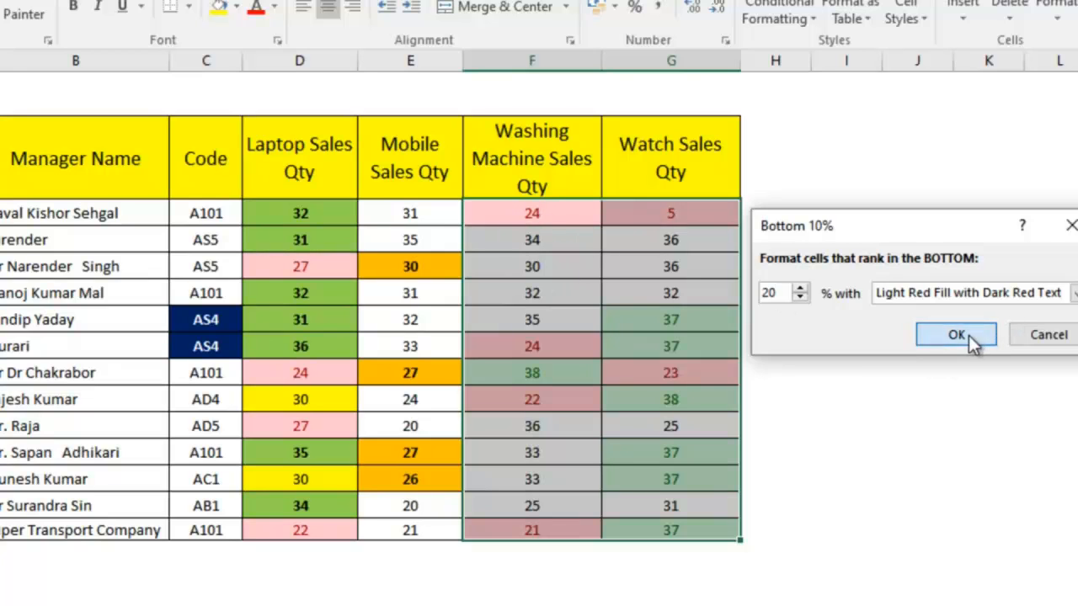
pyautogui.click(846, 347)
pyautogui.moveTo(671, 372); pyautogui.dragTo(682, 453)
pyautogui.click(696, 354)
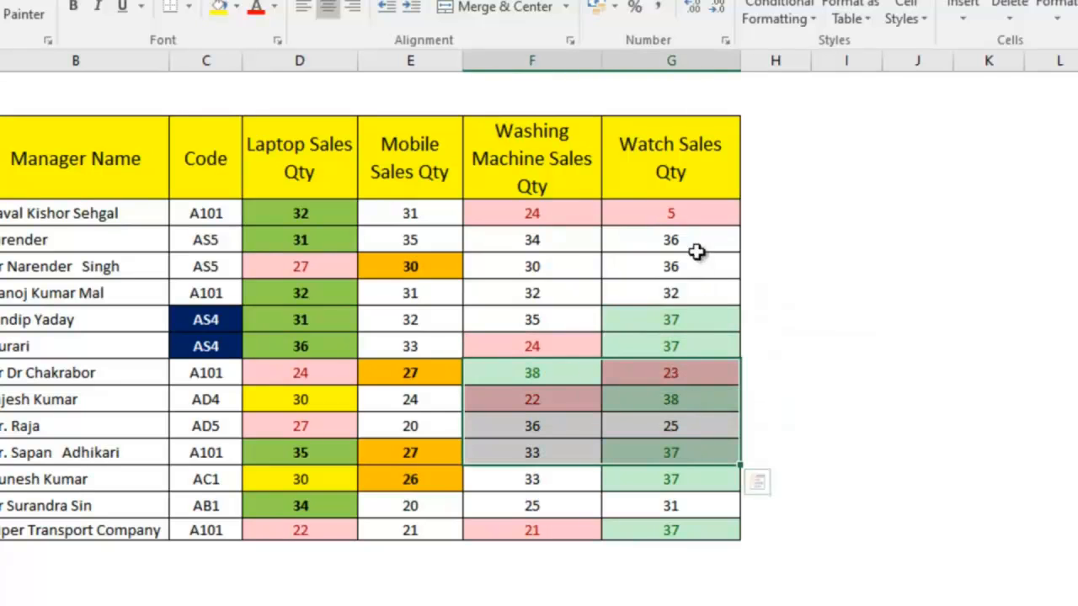
pyautogui.click(632, 208)
# Apply an Above Average rule to the Washing Machine Sales Qty values F6:F18 with Green Fill with Dark Green Text
pyautogui.moveTo(575, 213); pyautogui.dragTo(548, 500)
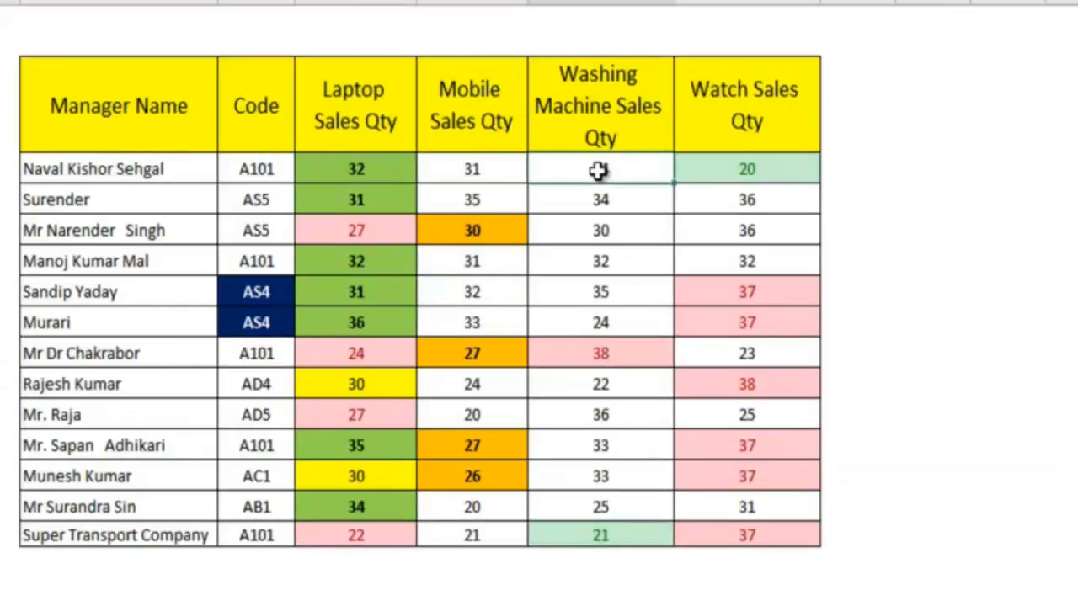
pyautogui.moveTo(519, 264); pyautogui.dragTo(525, 535)
pyautogui.moveTo(610, 531); pyautogui.dragTo(610, 532)
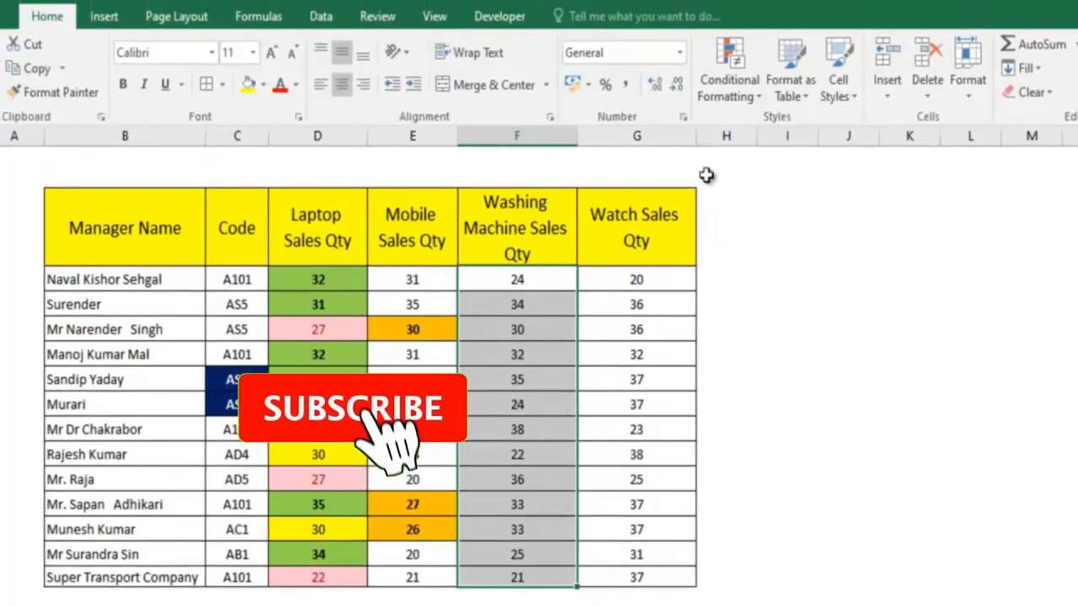
pyautogui.click(729, 84)
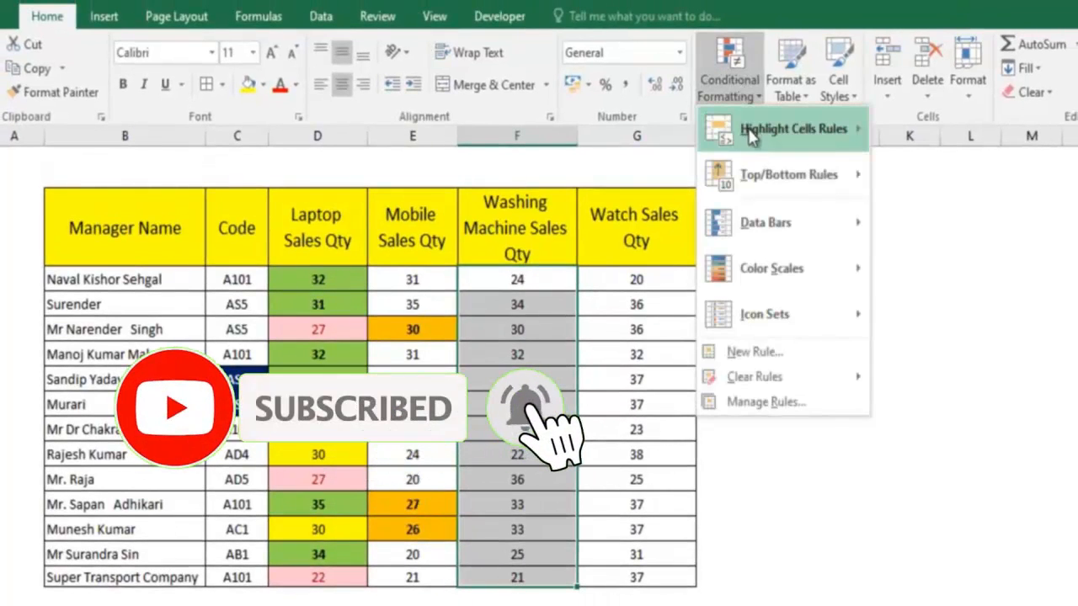
pyautogui.moveTo(755, 175)
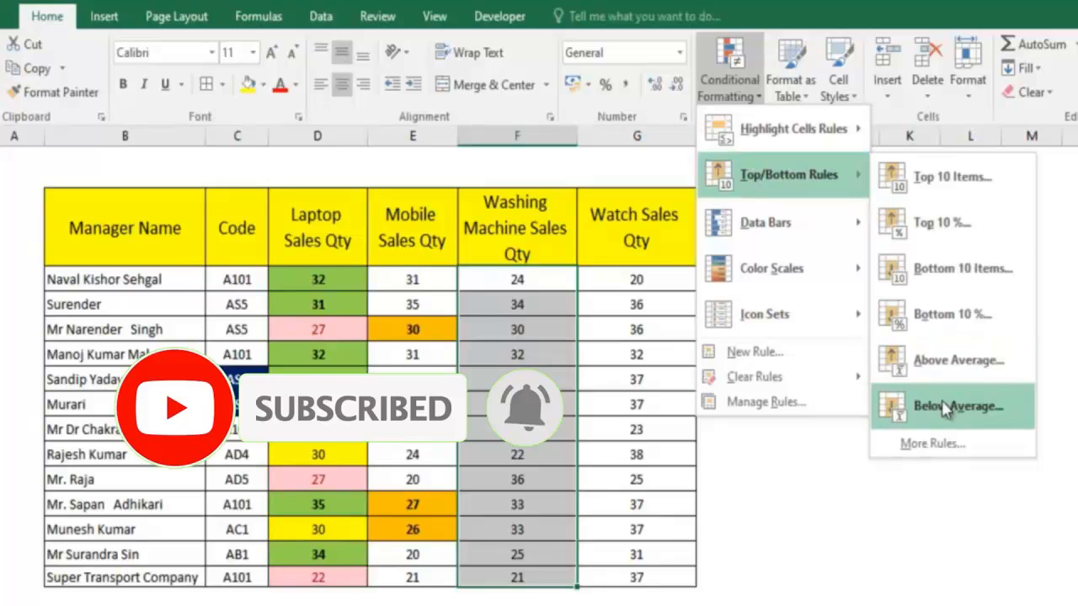
pyautogui.click(957, 360)
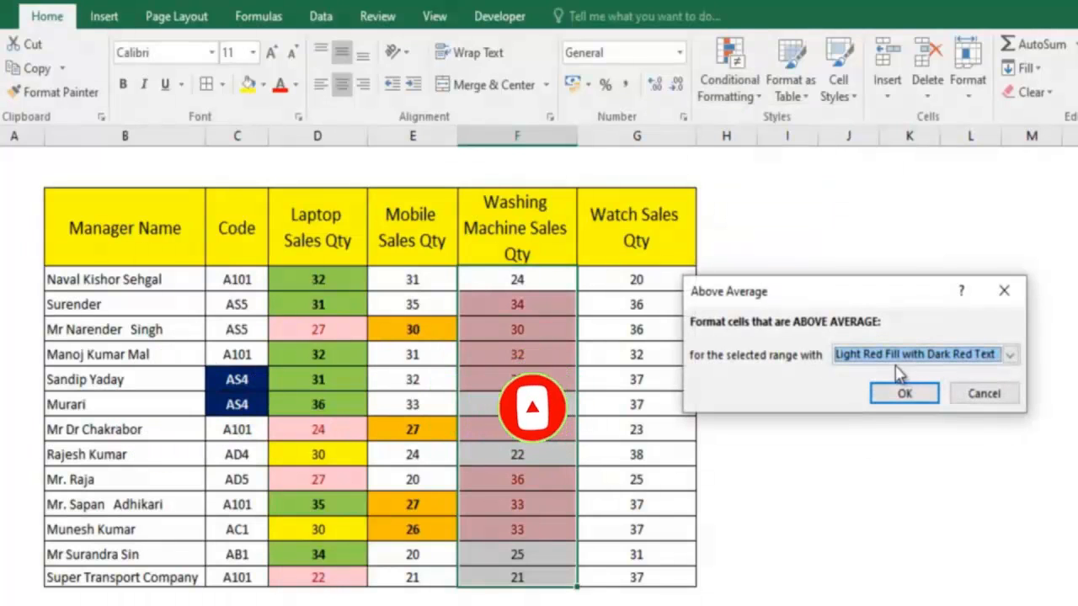
pyautogui.click(899, 360)
pyautogui.click(899, 399)
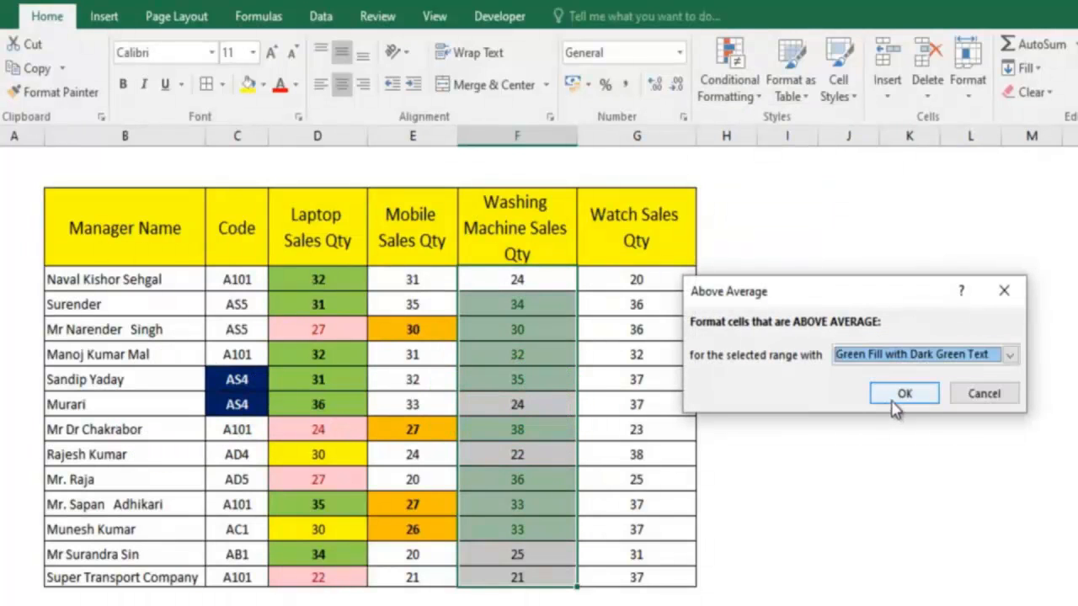
pyautogui.click(900, 394)
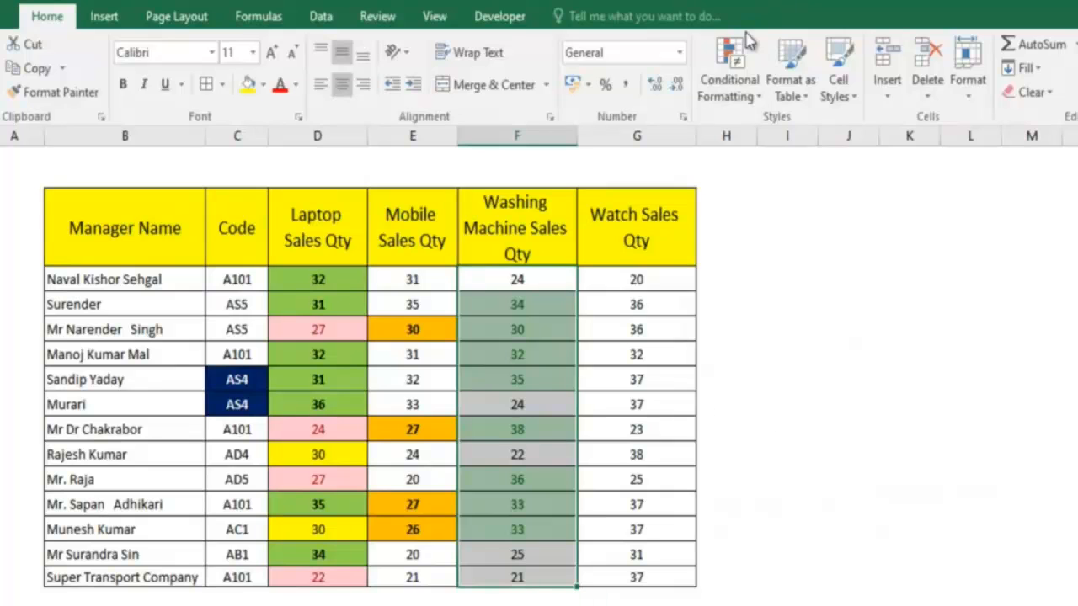
# Apply a Below Average rule to the same Washing Machine Sales Qty values with Light Red Fill with Dark Red Text
pyautogui.click(718, 81)
pyautogui.moveTo(734, 192)
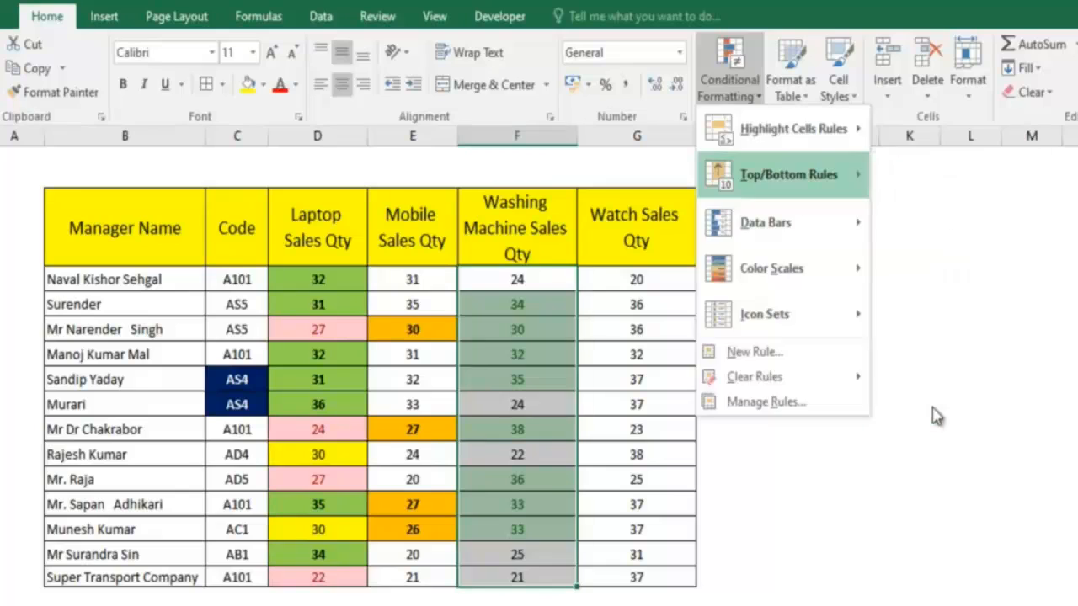
pyautogui.click(937, 415)
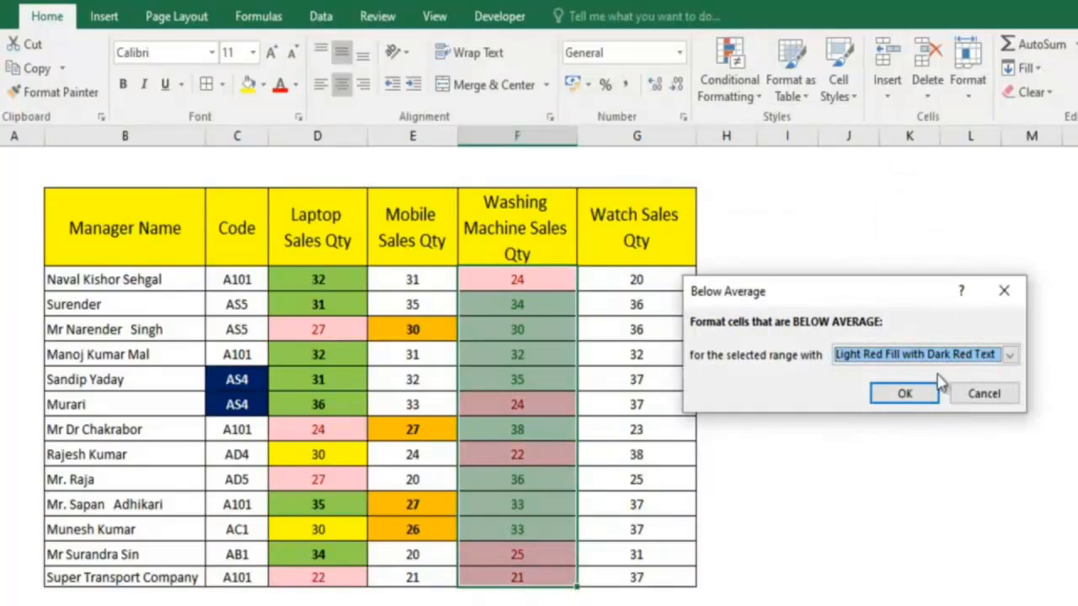
pyautogui.click(929, 396)
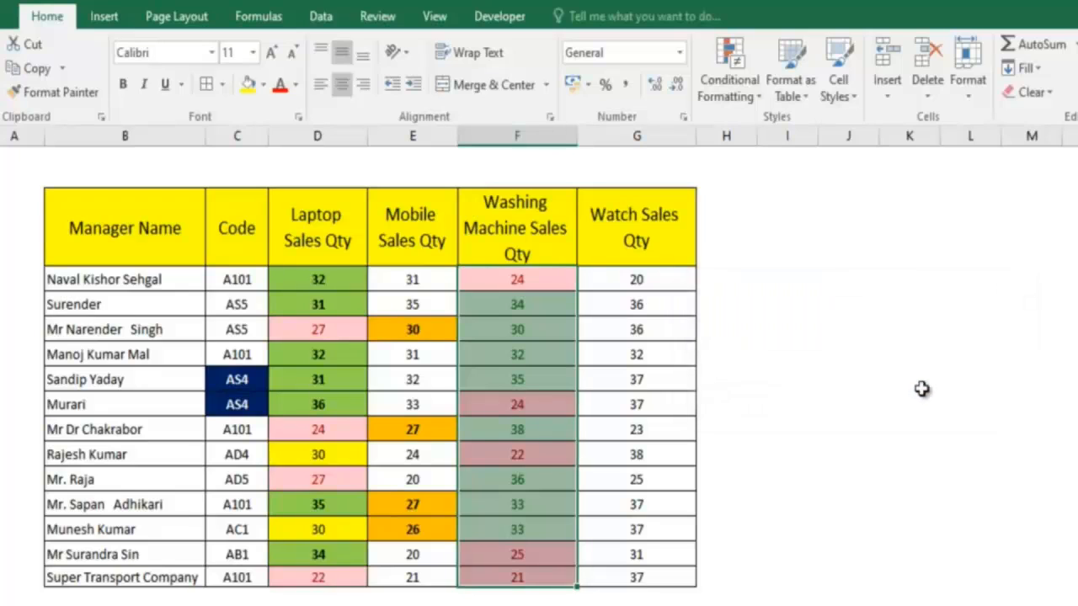
pyautogui.click(719, 431)
pyautogui.click(554, 273)
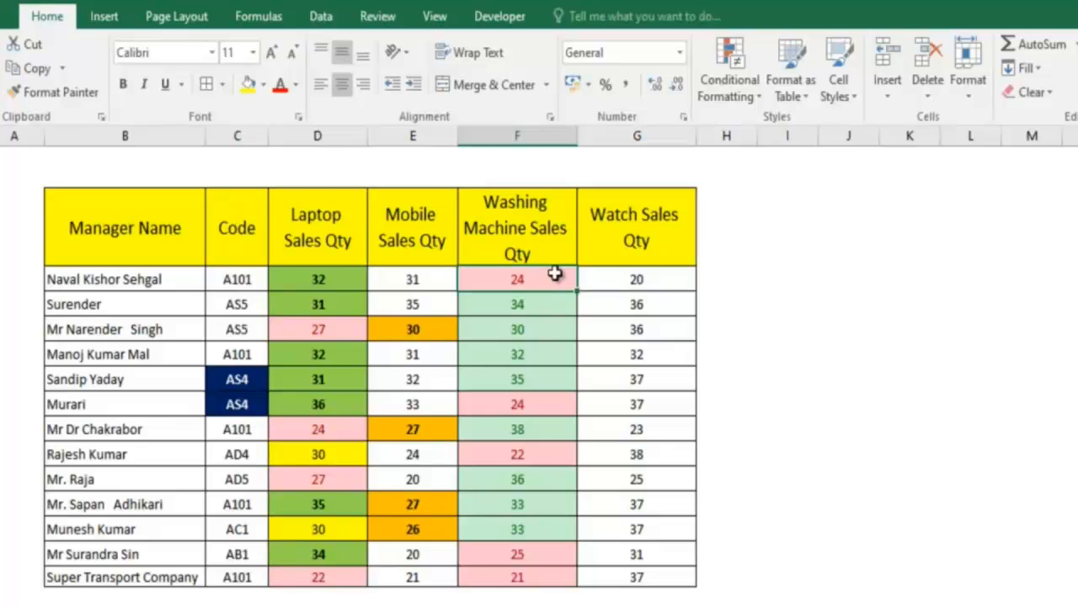
pyautogui.moveTo(554, 274); pyautogui.dragTo(536, 571)
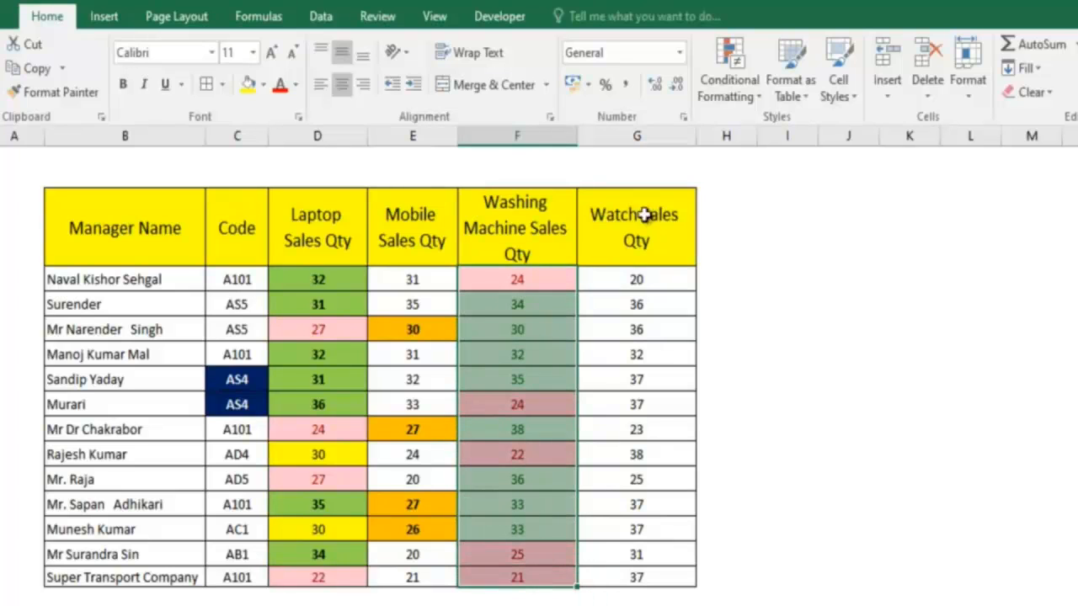
# Add blue gradient-fill data bars to the Watch Sales Qty values G6:G18
pyautogui.click(636, 279)
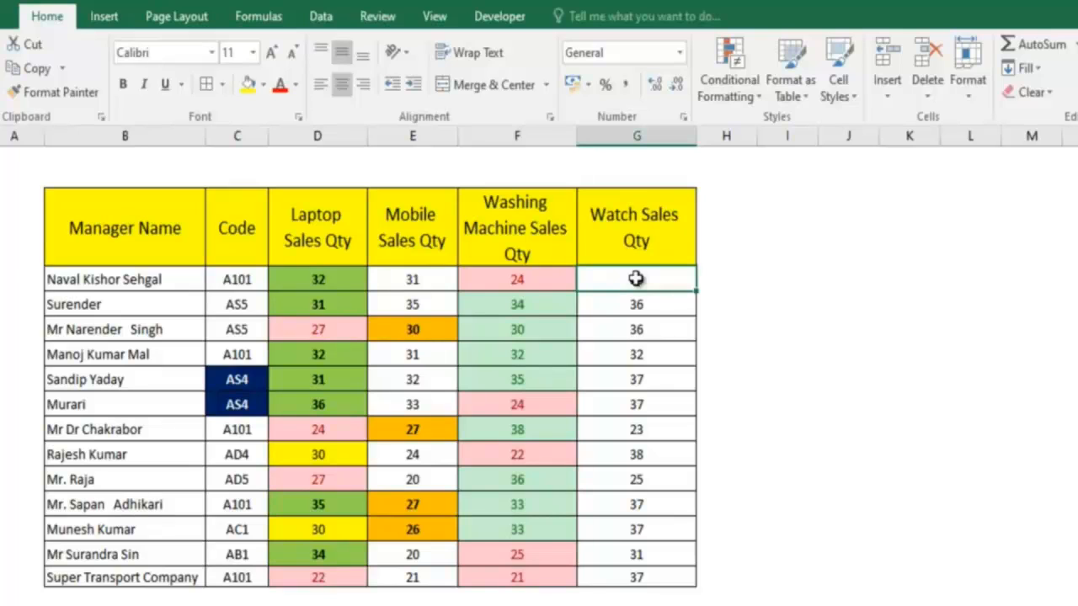
pyautogui.hotkey('ctrl', 'shift', 'Down')
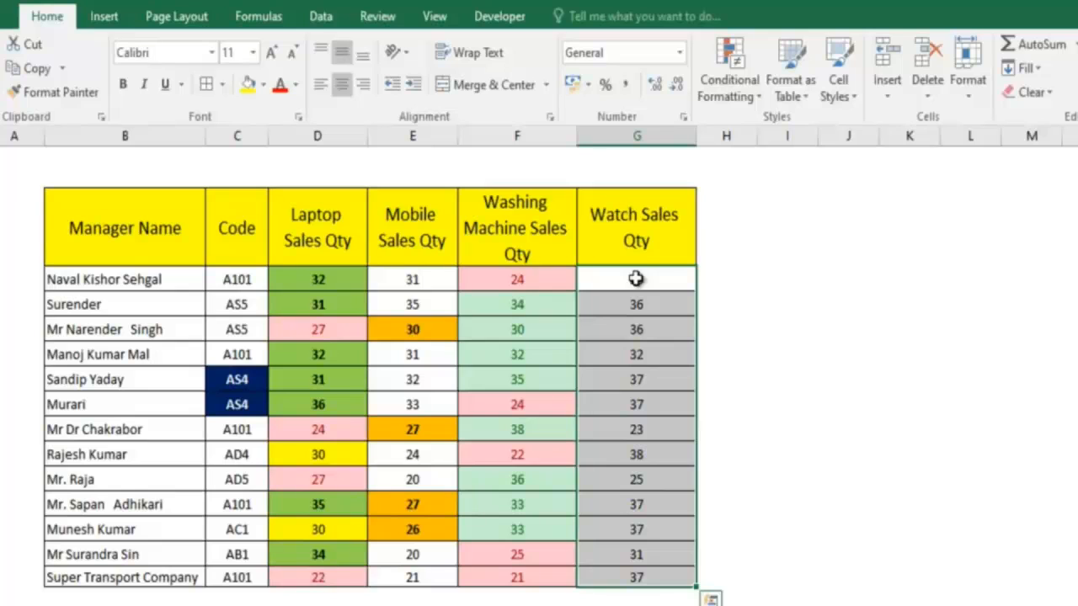
pyautogui.click(745, 94)
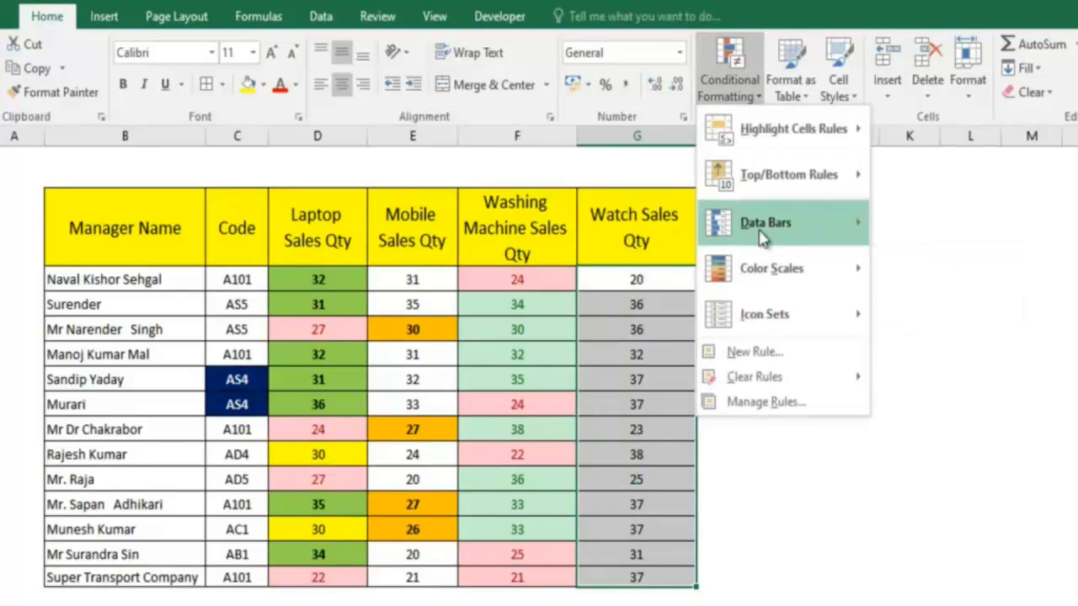
pyautogui.moveTo(762, 239)
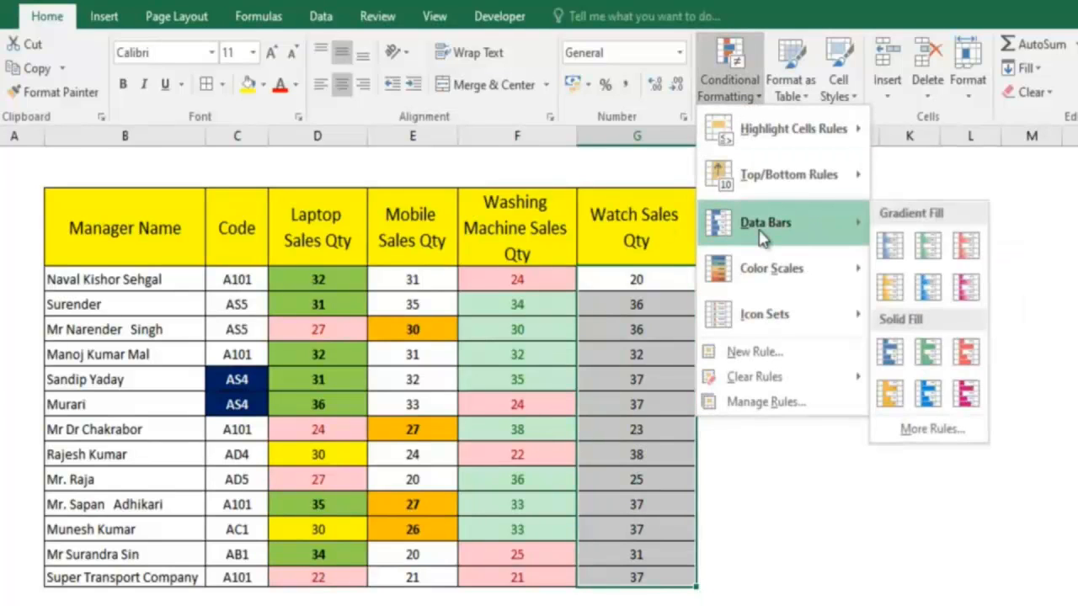
pyautogui.click(889, 244)
pyautogui.click(747, 356)
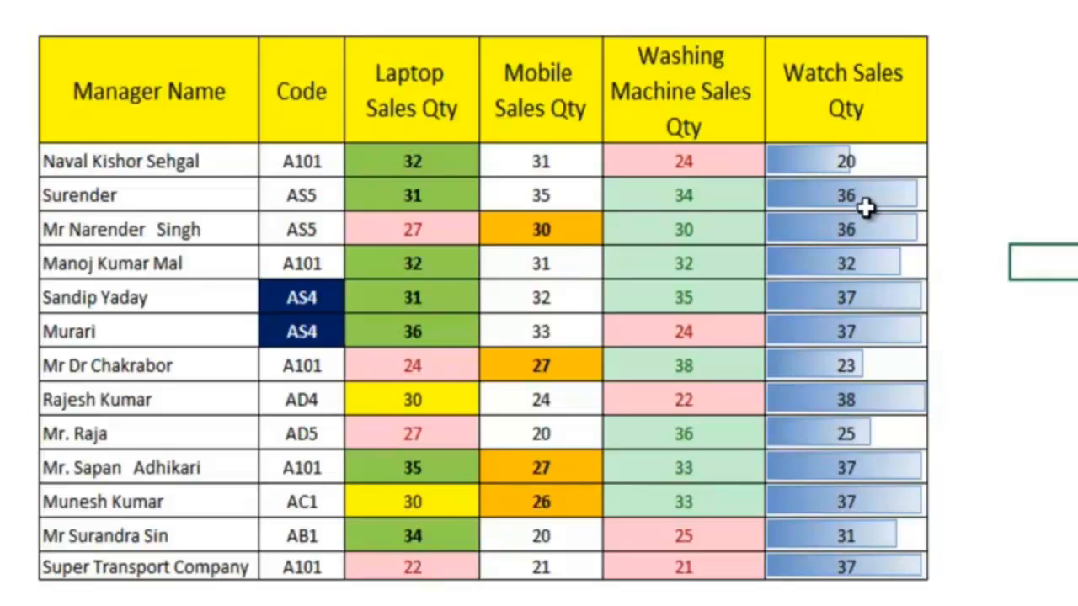
# Change the first Watch Sales Qty value, in cell G6, to 5
pyautogui.click(821, 152)
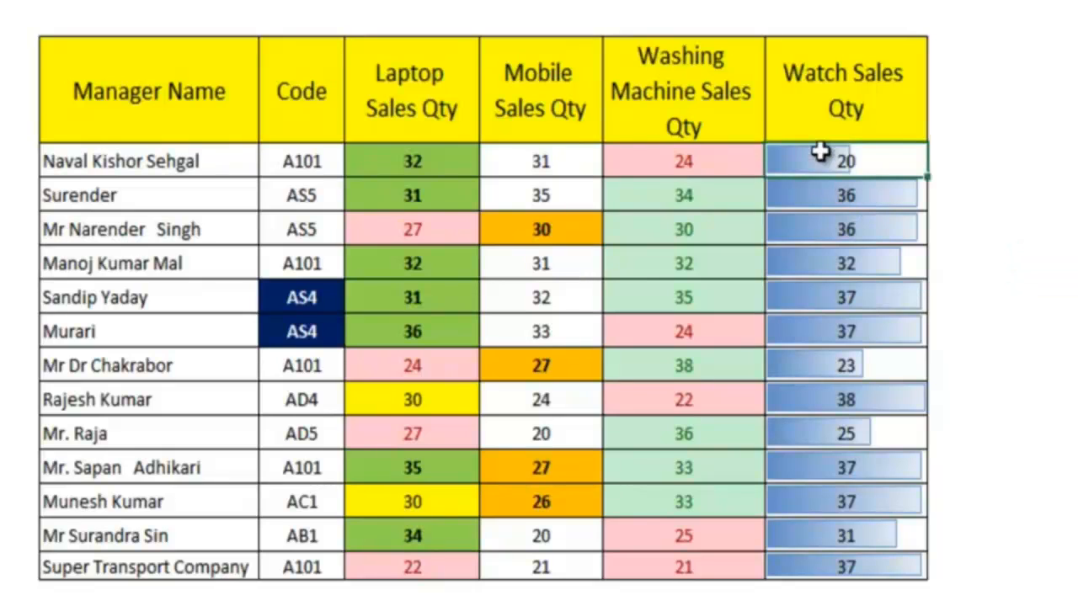
pyautogui.write('5')
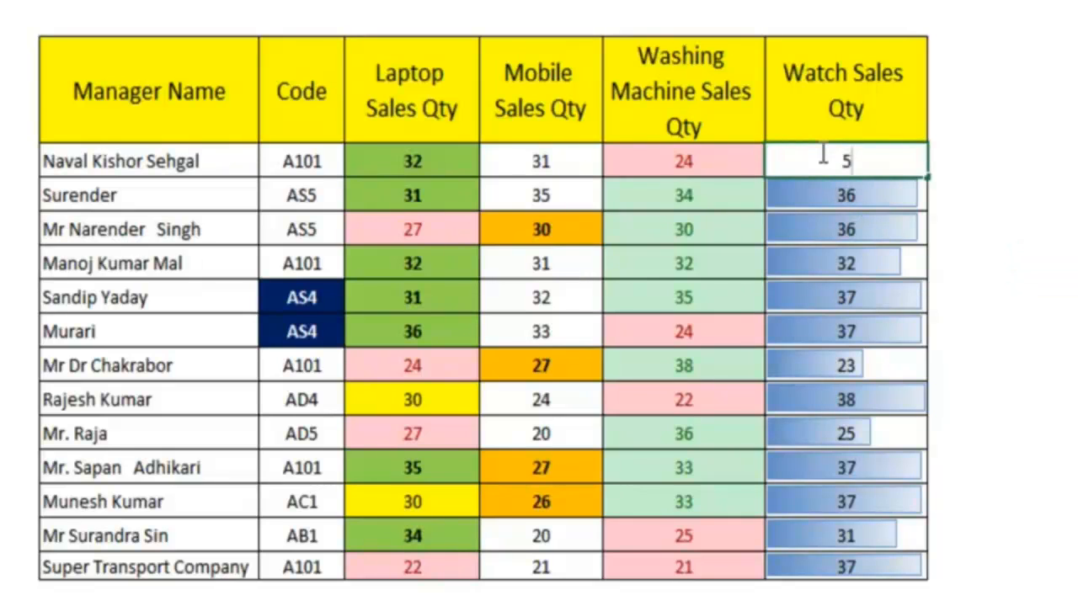
pyautogui.press('Return')
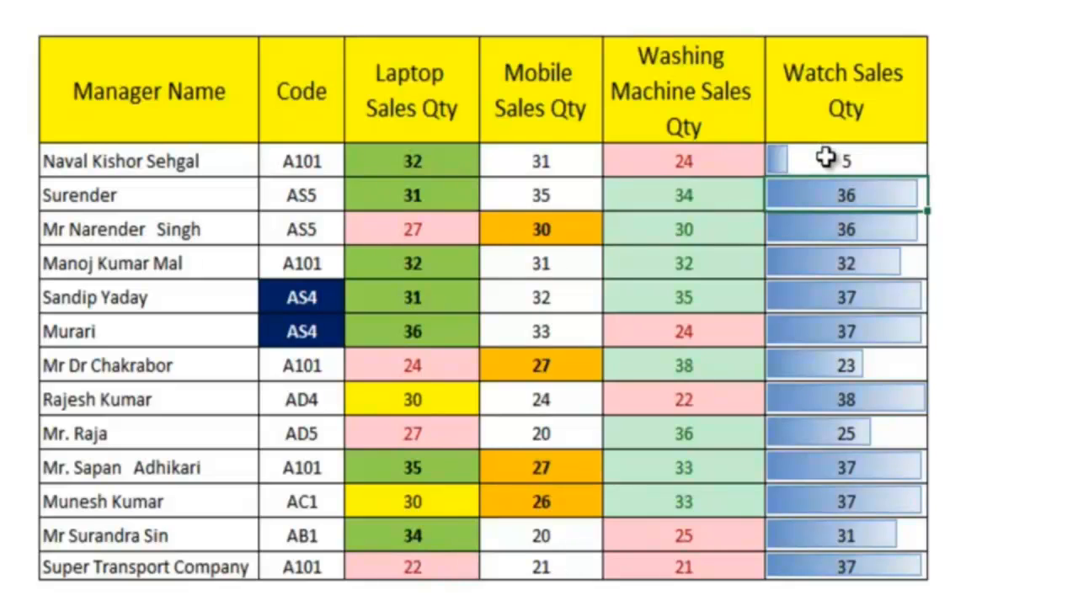
# Remove the data bars from the Watch Sales Qty values G6:G18 and apply the Green-Yellow-Red color scale instead
pyautogui.moveTo(821, 152); pyautogui.dragTo(822, 559)
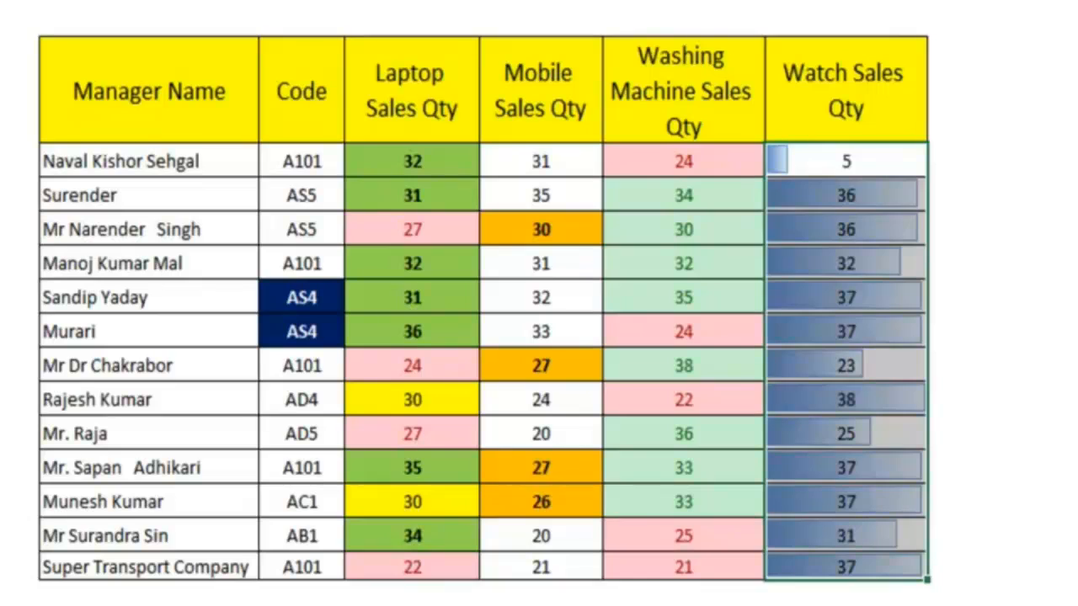
pyautogui.click(1027, 1)
pyautogui.click(860, 162)
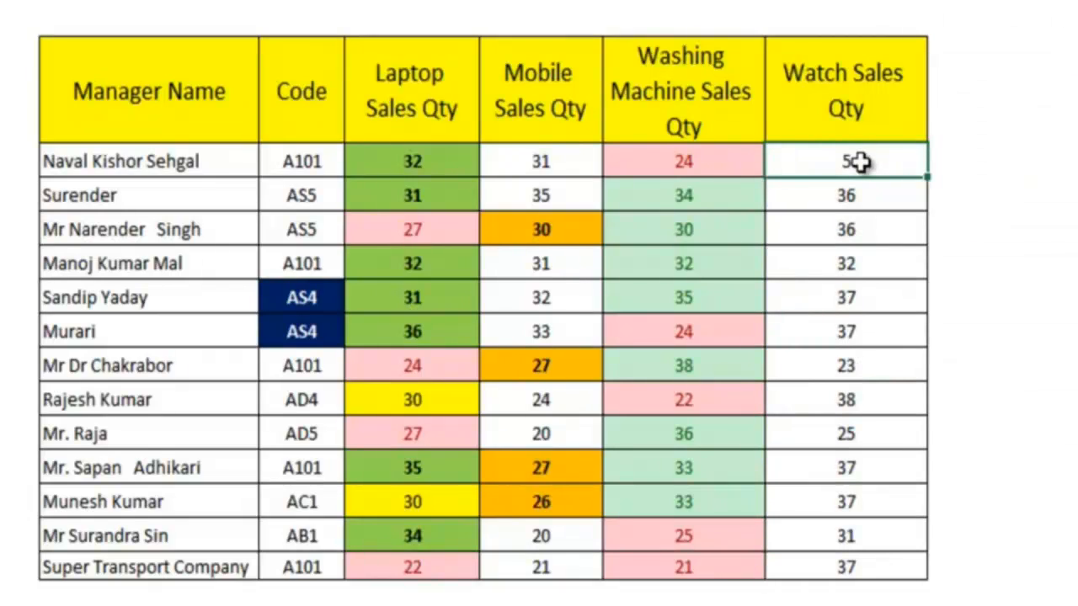
pyautogui.hotkey('ctrl', 'shift', 'Down')
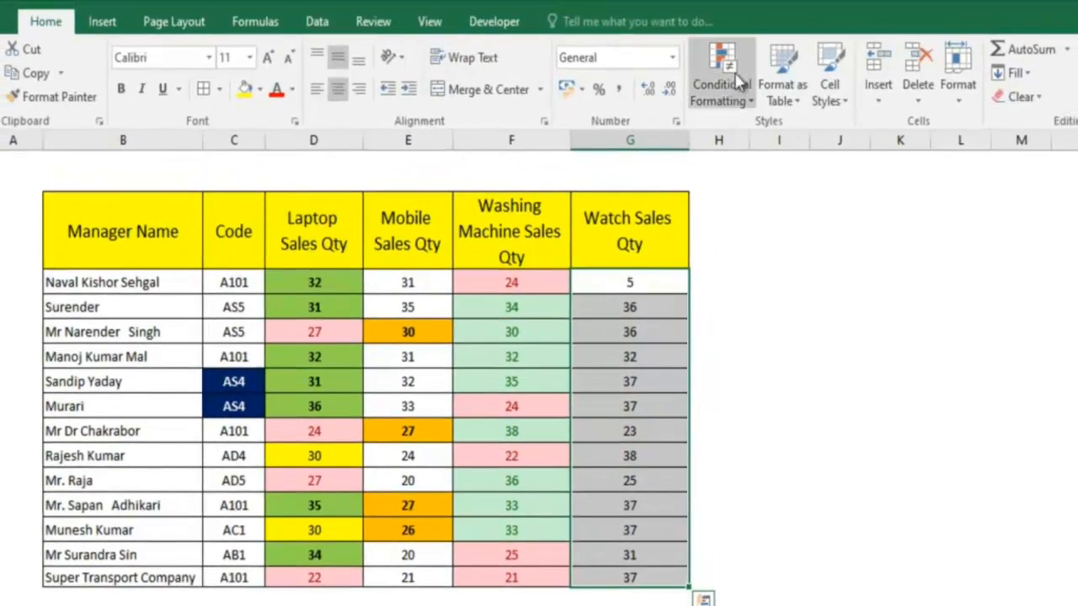
pyautogui.click(731, 99)
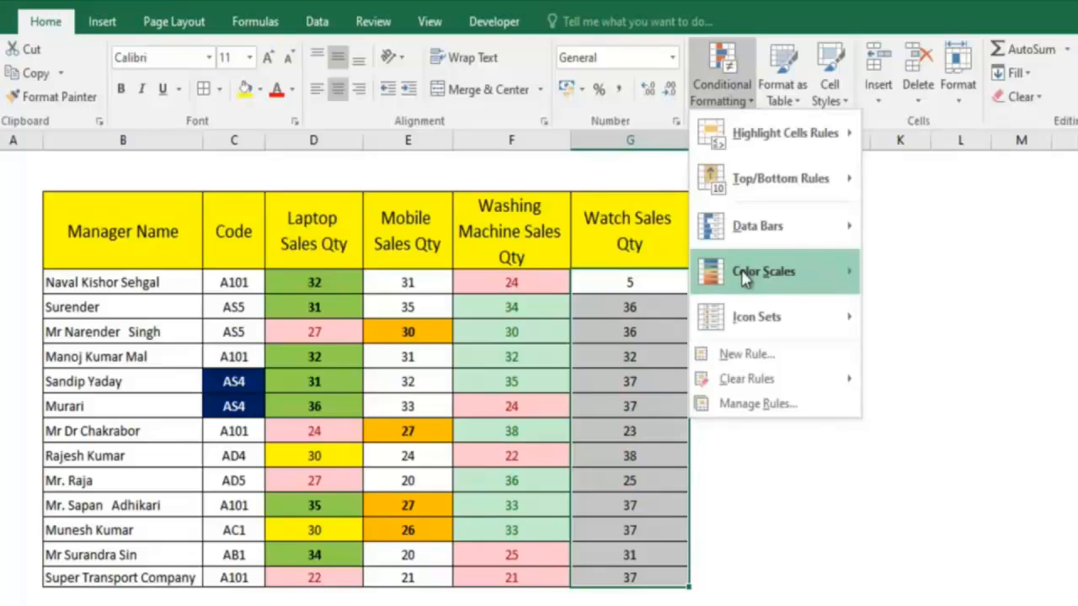
pyautogui.moveTo(744, 290)
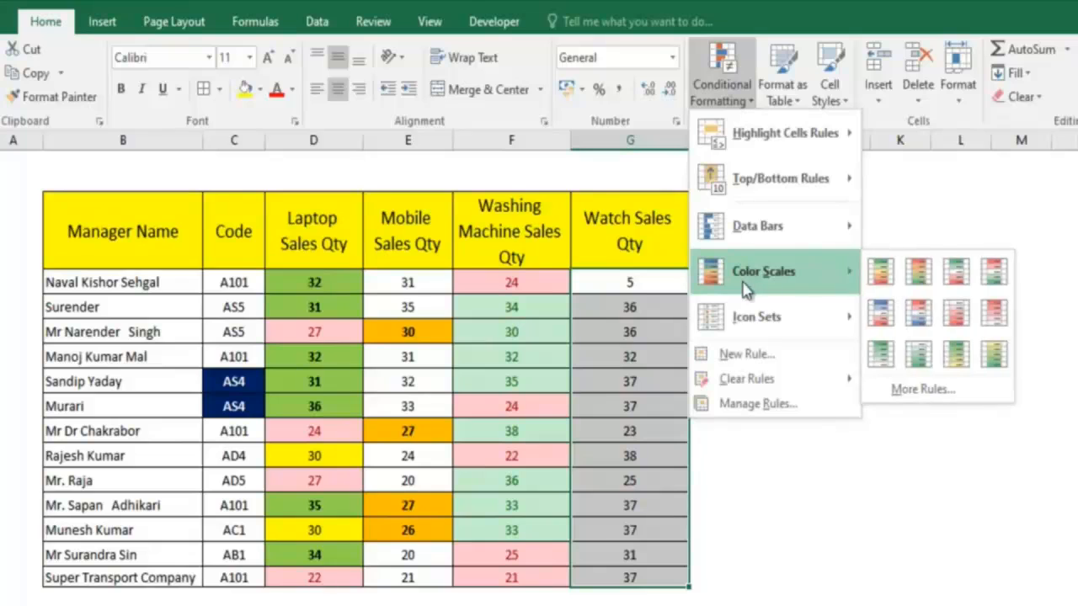
pyautogui.click(880, 278)
pyautogui.click(817, 310)
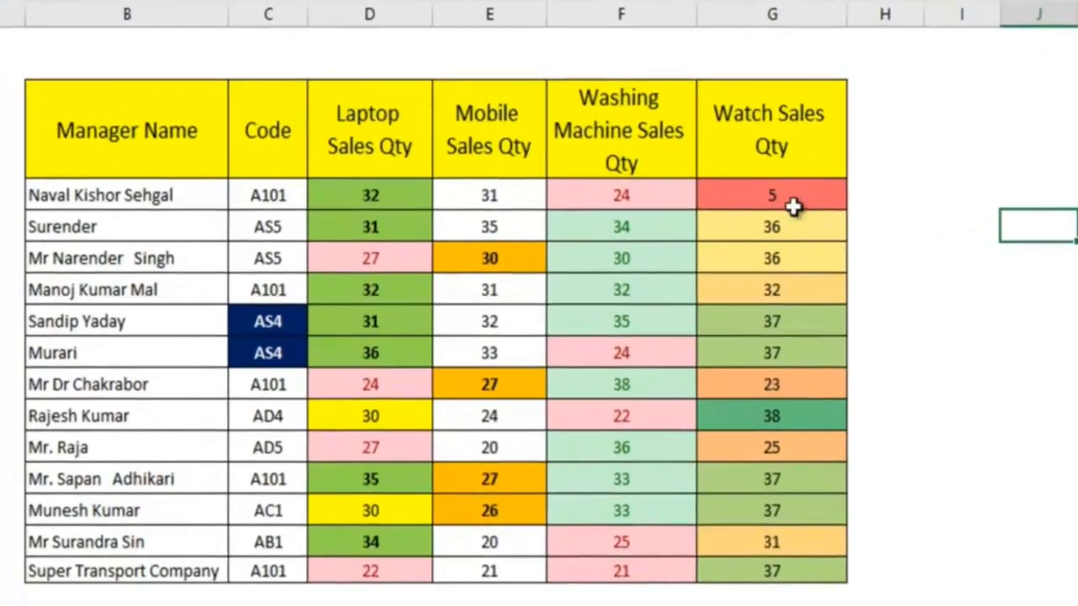
# Examine how the color scale shades the highest, middle and lowest values in the Watch Sales Qty column
pyautogui.click(647, 283)
pyautogui.moveTo(819, 182); pyautogui.dragTo(813, 474)
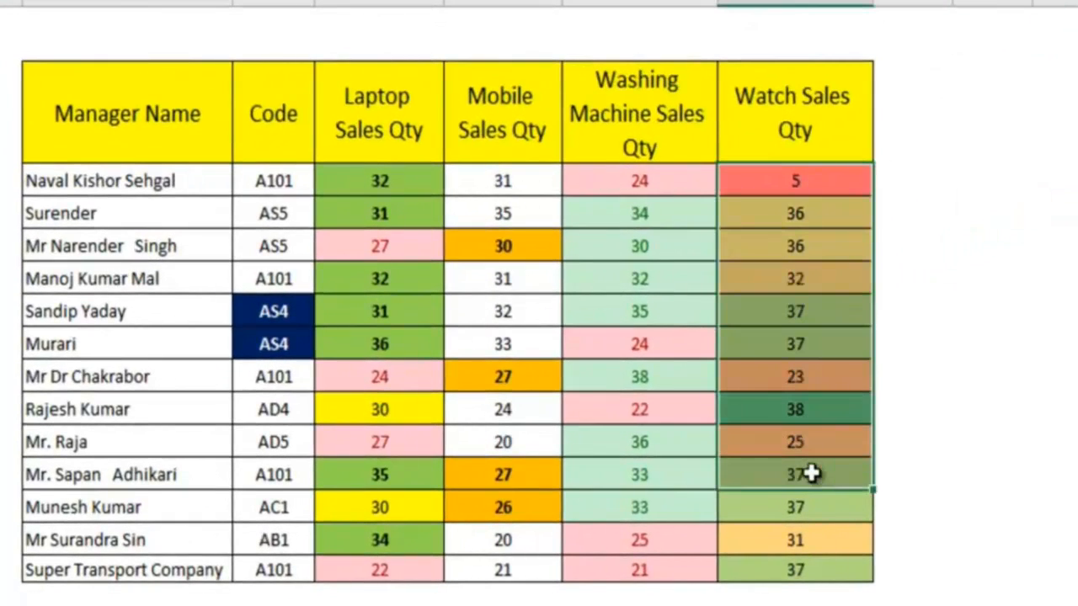
pyautogui.click(880, 372)
pyautogui.click(856, 405)
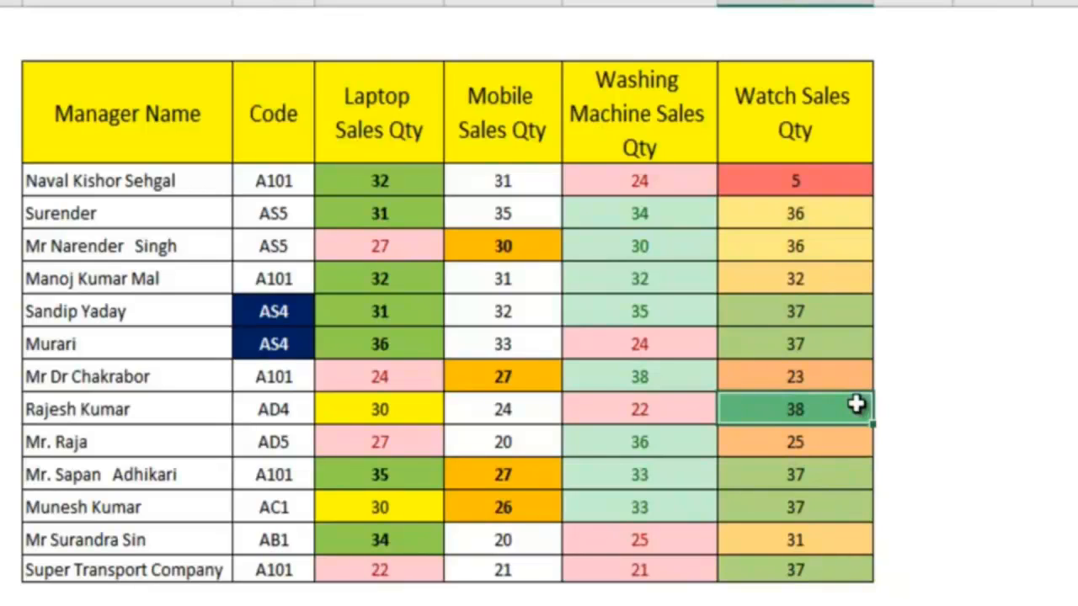
pyautogui.moveTo(839, 345); pyautogui.dragTo(836, 301)
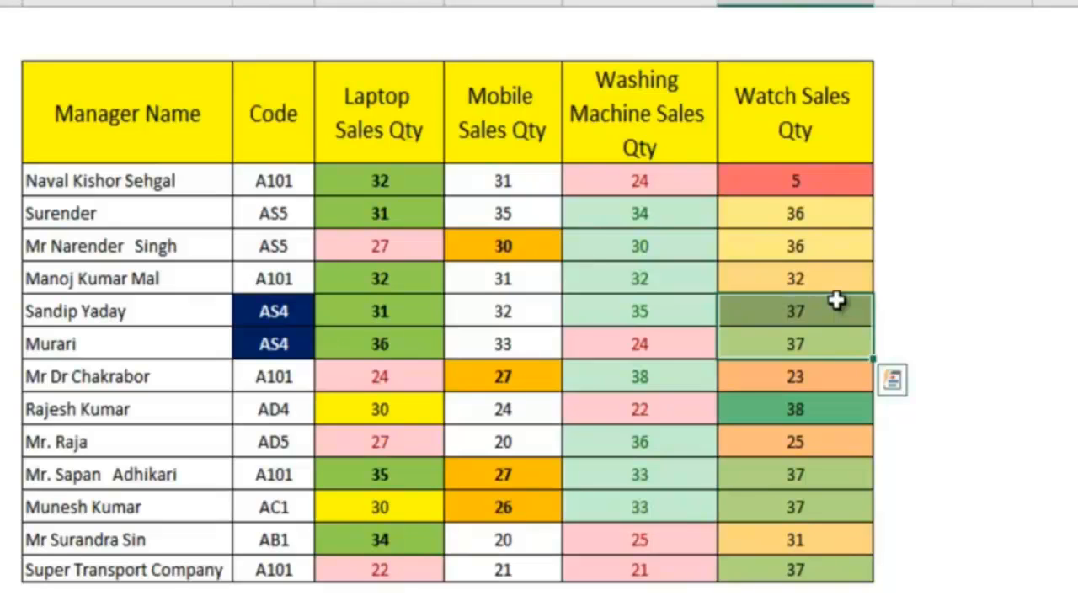
pyautogui.click(914, 337)
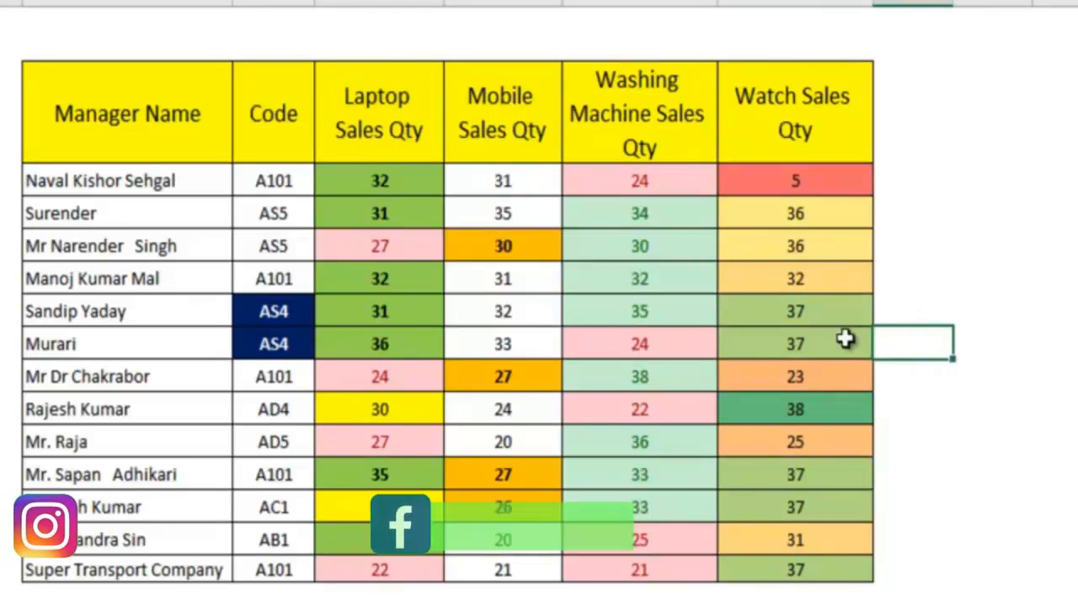
pyautogui.click(839, 280)
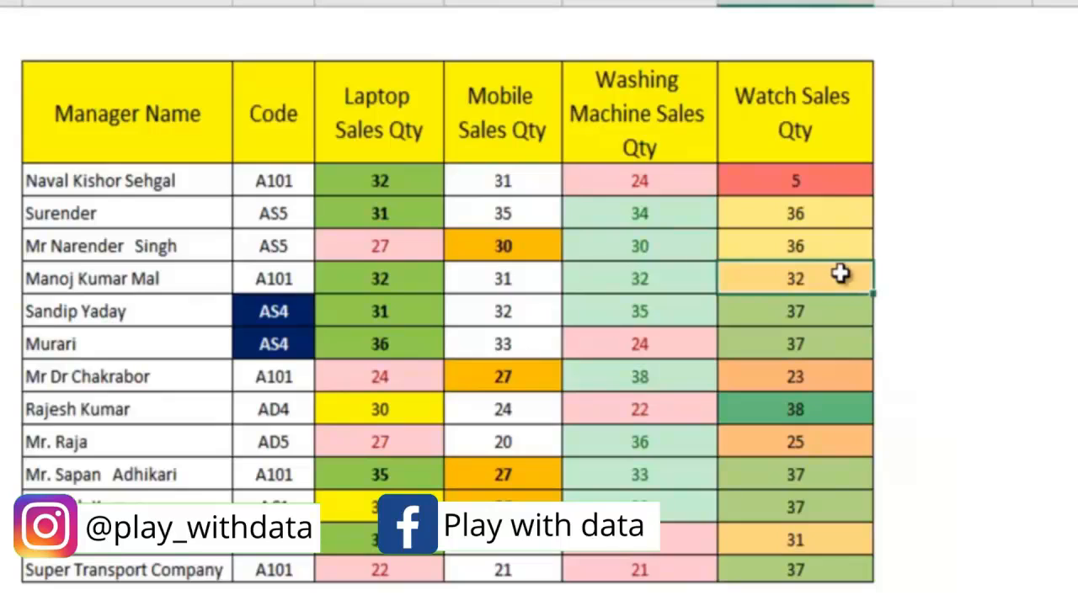
pyautogui.press('Up')
pyautogui.press('Up')
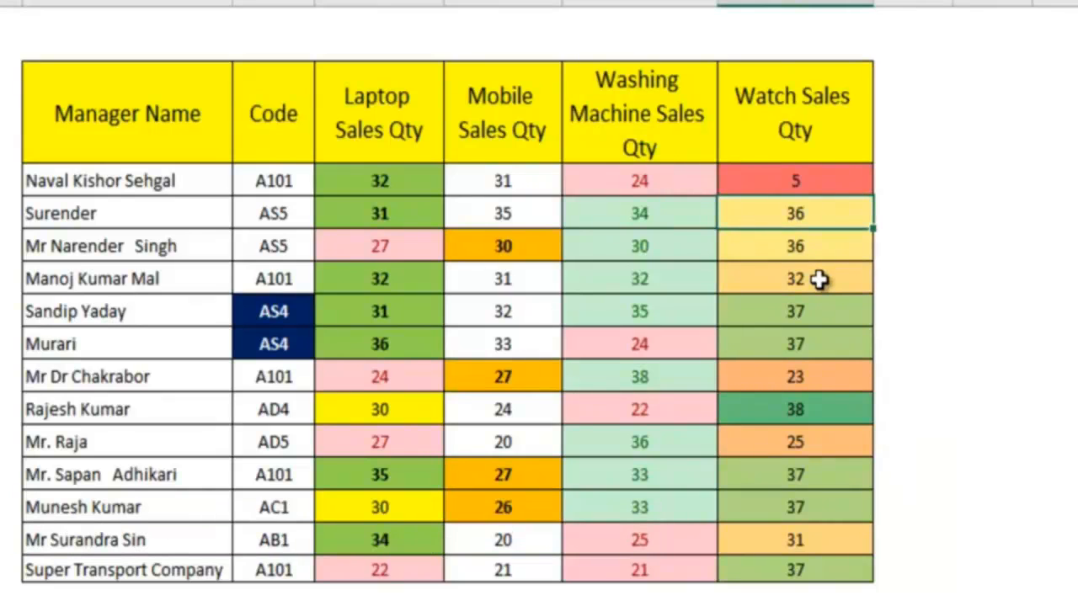
pyautogui.click(819, 280)
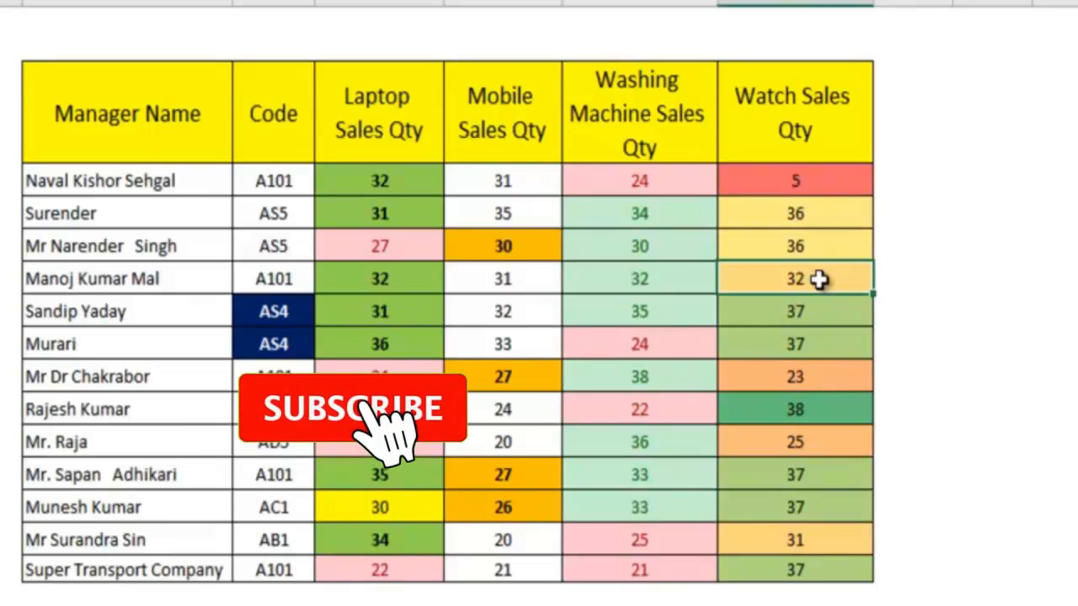
pyautogui.click(828, 375)
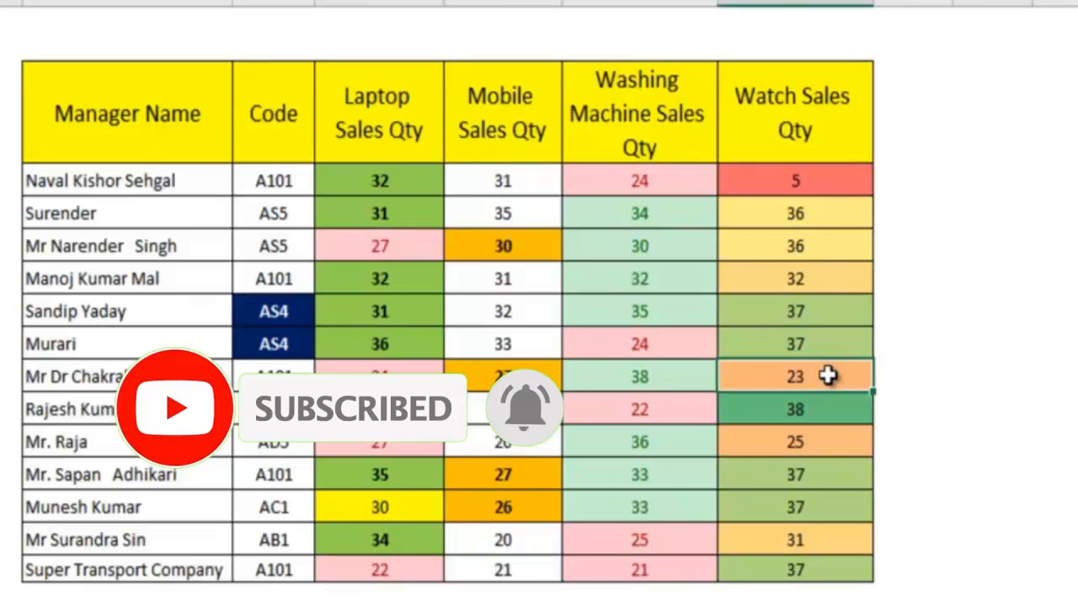
pyautogui.click(830, 193)
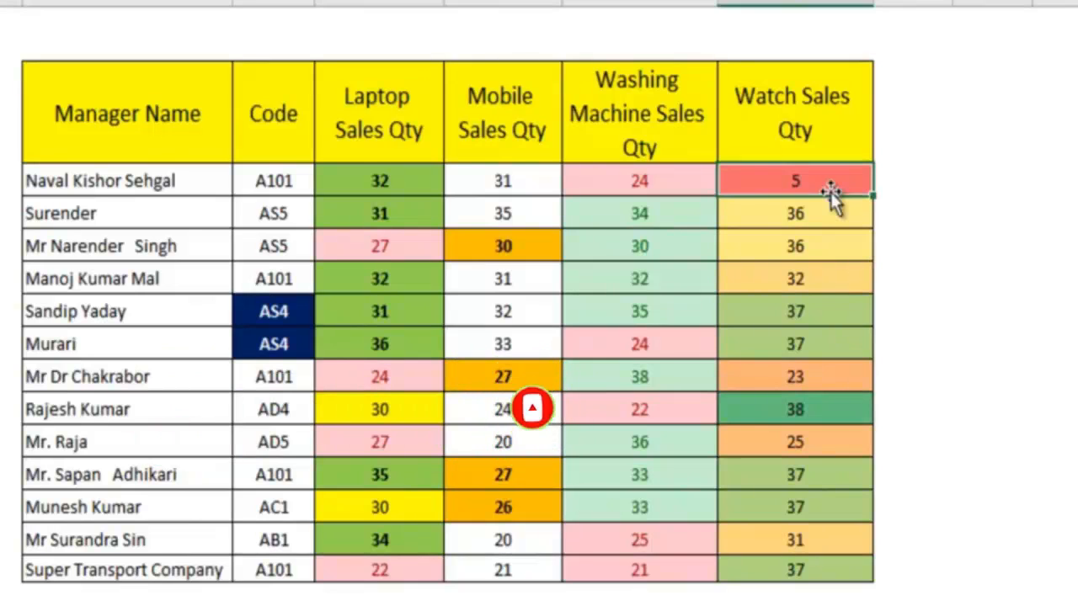